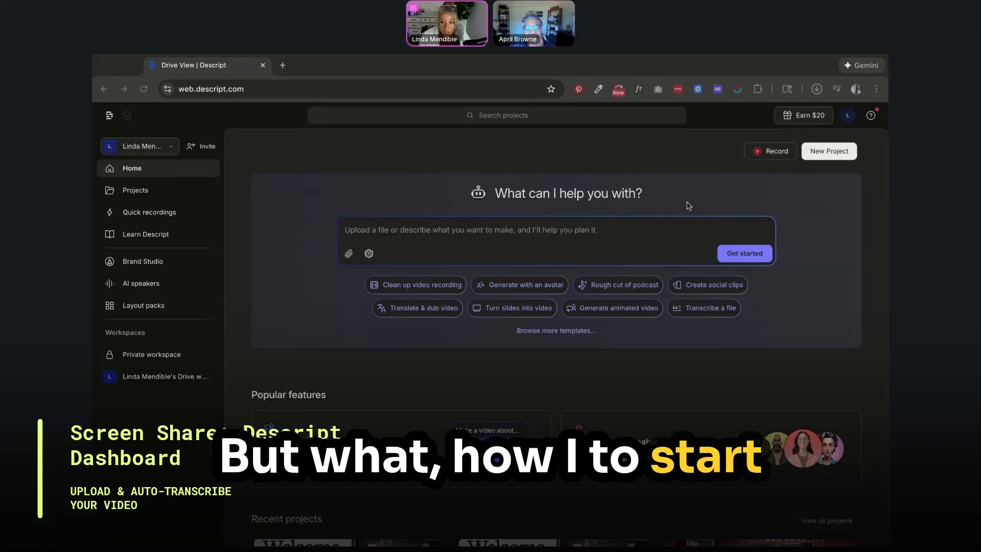
# Create a new video project
pyautogui.click(818, 152)
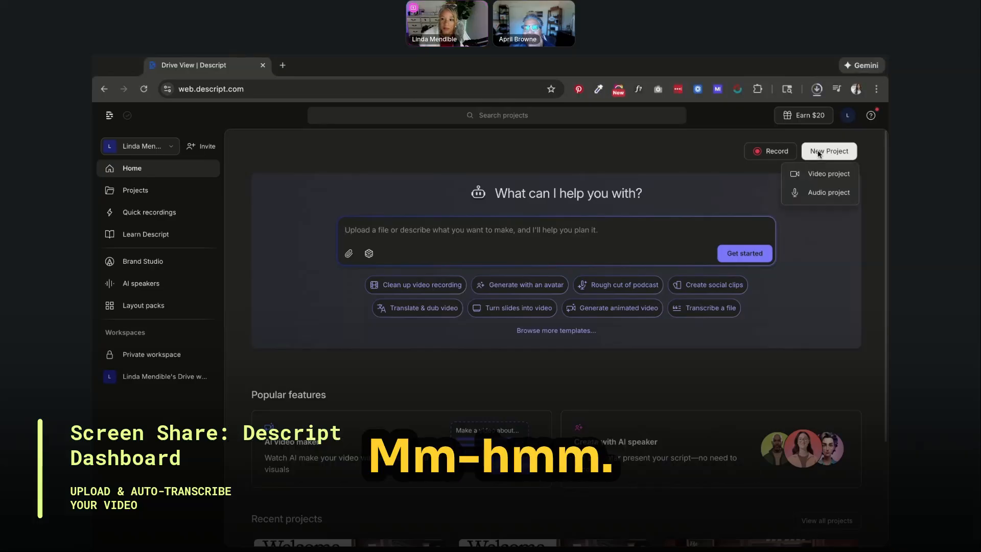
pyautogui.click(818, 176)
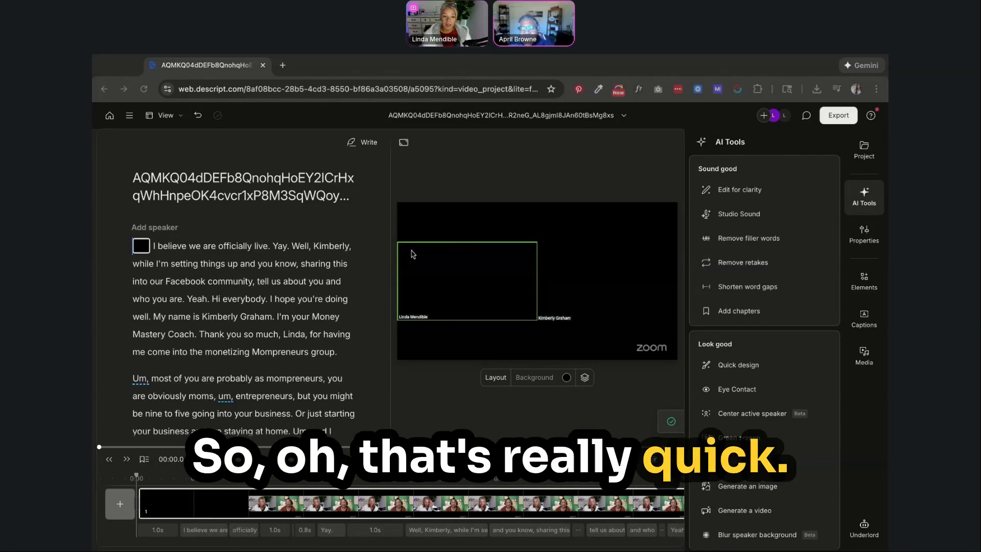
# Skim the interview transcript and play back the opening seconds of the video
pyautogui.scroll(-7, 199, 249)
pyautogui.scroll(-3, 200, 248)
pyautogui.scroll(15, 199, 249)
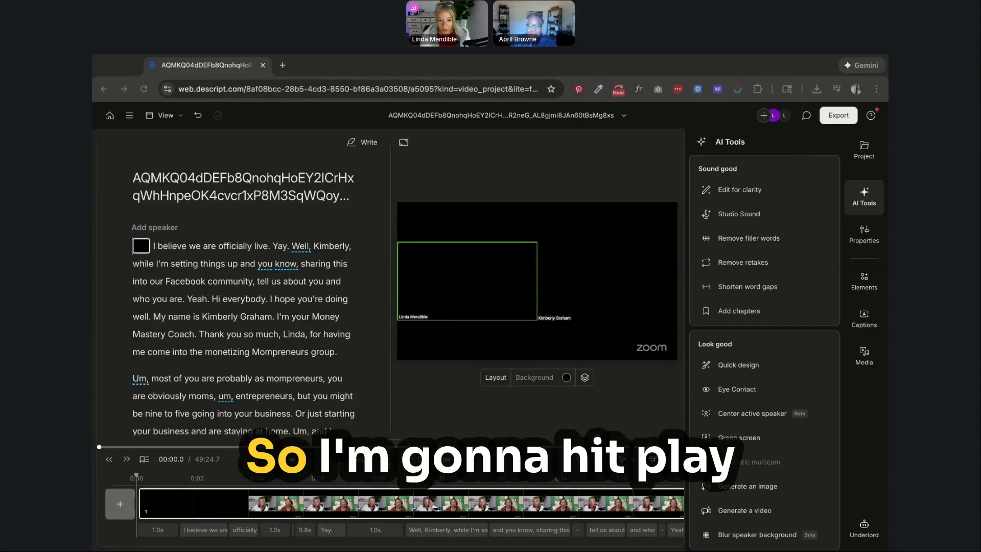
pyautogui.click(386, 459)
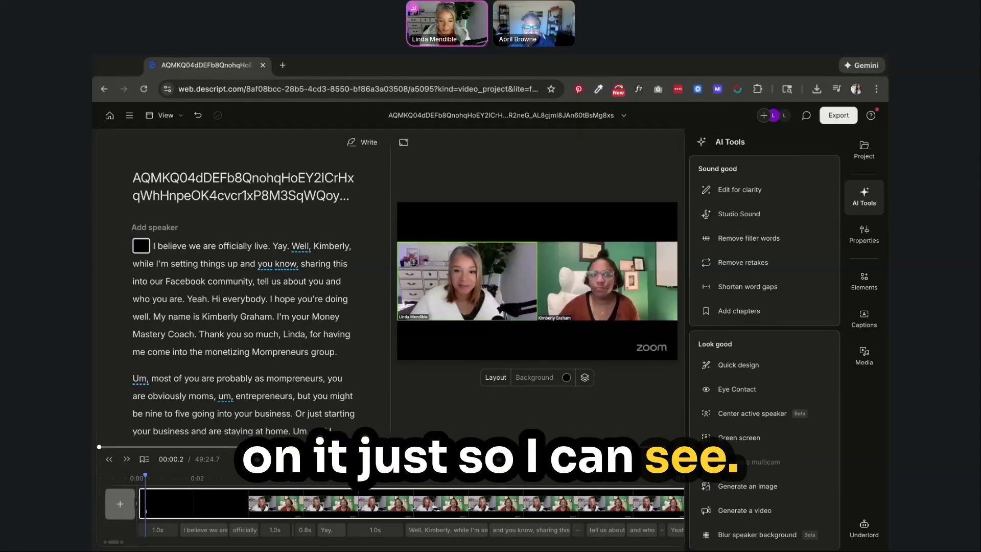
pyautogui.click(385, 459)
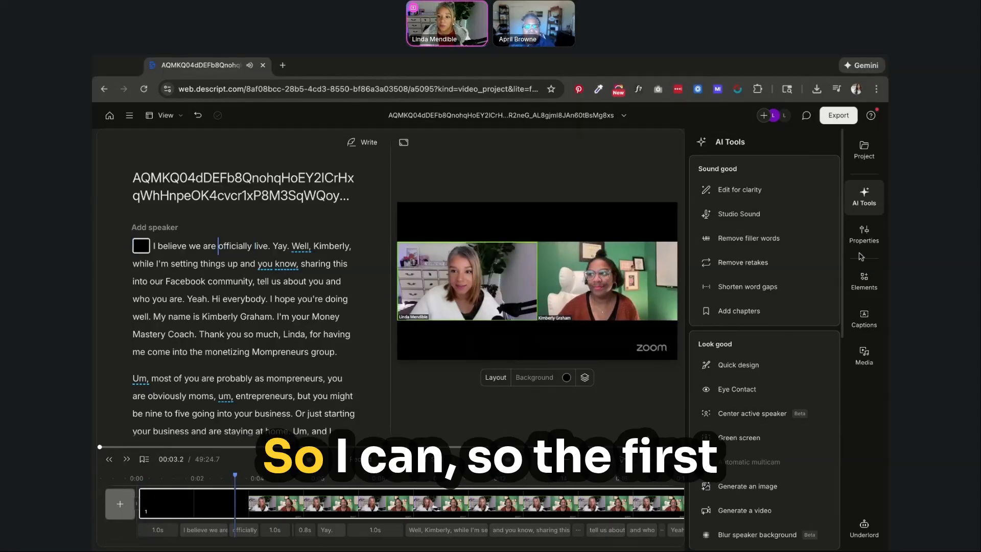
pyautogui.click(865, 234)
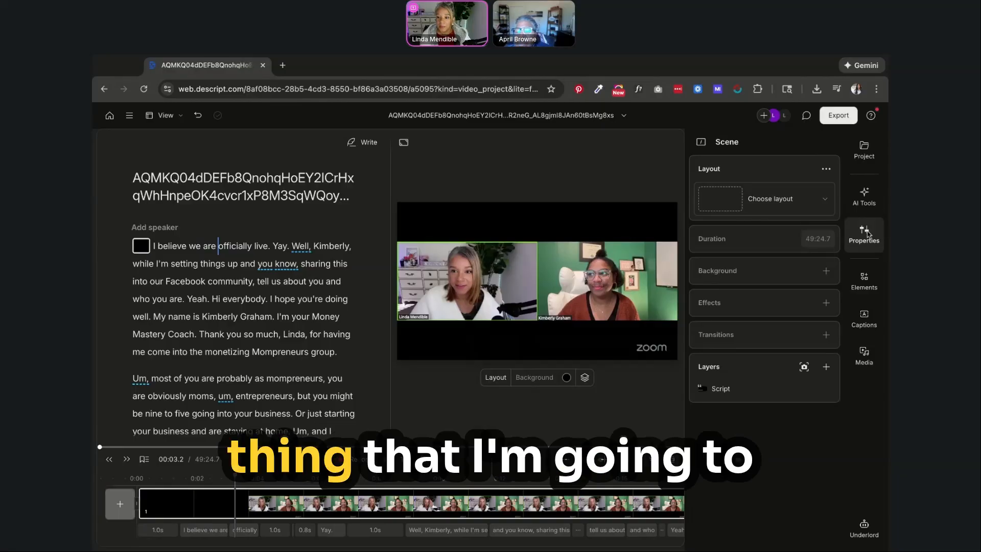
pyautogui.click(865, 196)
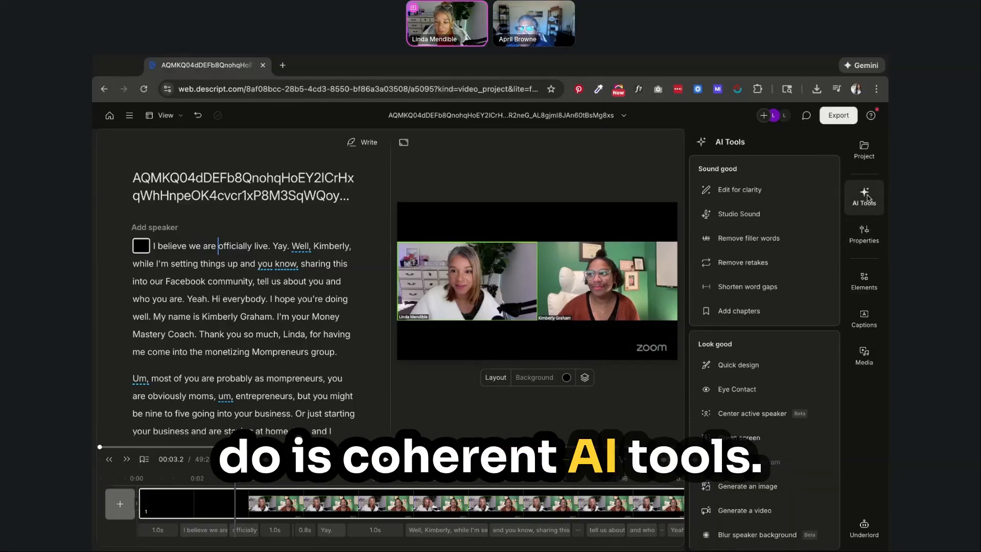
pyautogui.scroll(-3, 783, 254)
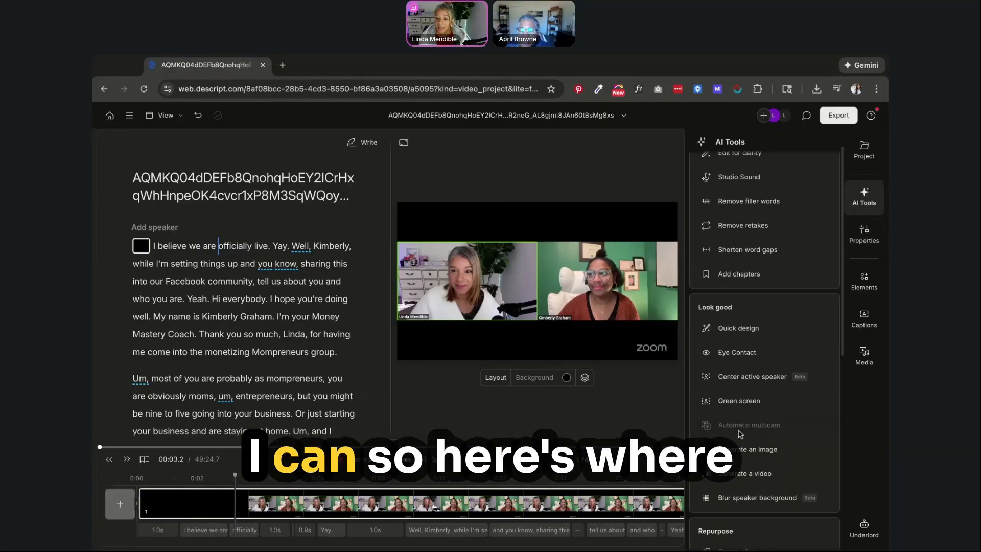
# Ask Underlord for its suggestions on creatively improving the composition, and reply "Go for it" to have them implemented
pyautogui.click(867, 532)
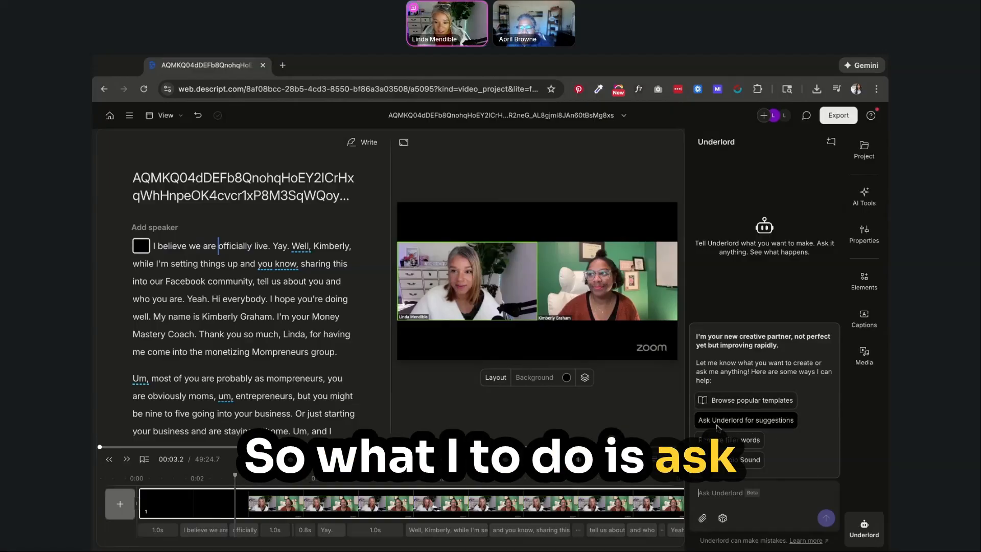
pyautogui.click(758, 420)
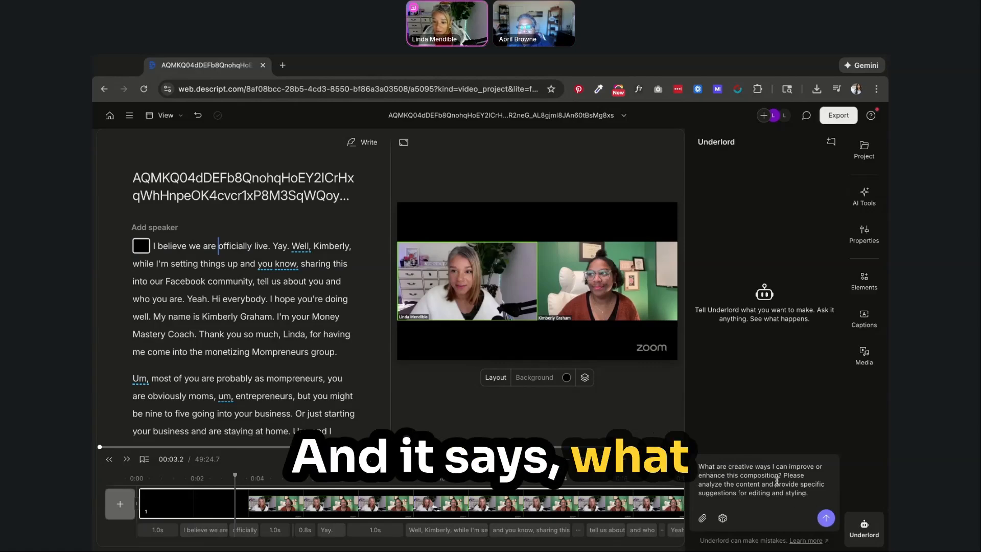
pyautogui.click(826, 518)
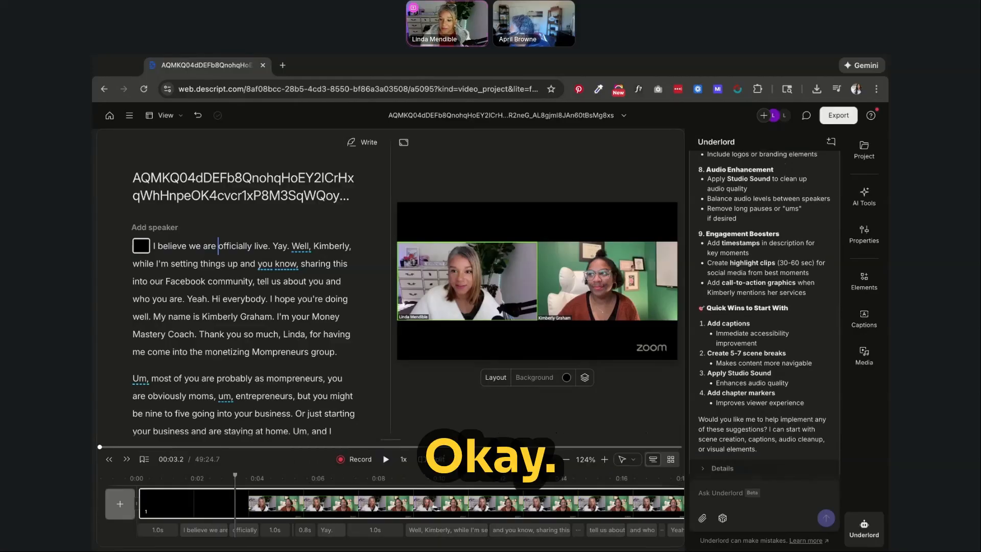
pyautogui.click(818, 460)
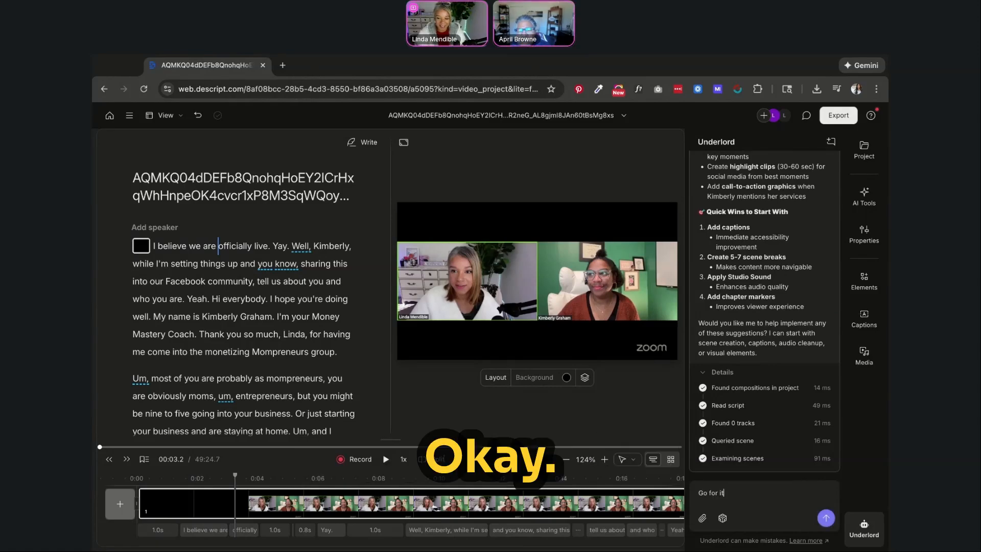
pyautogui.press('Return')
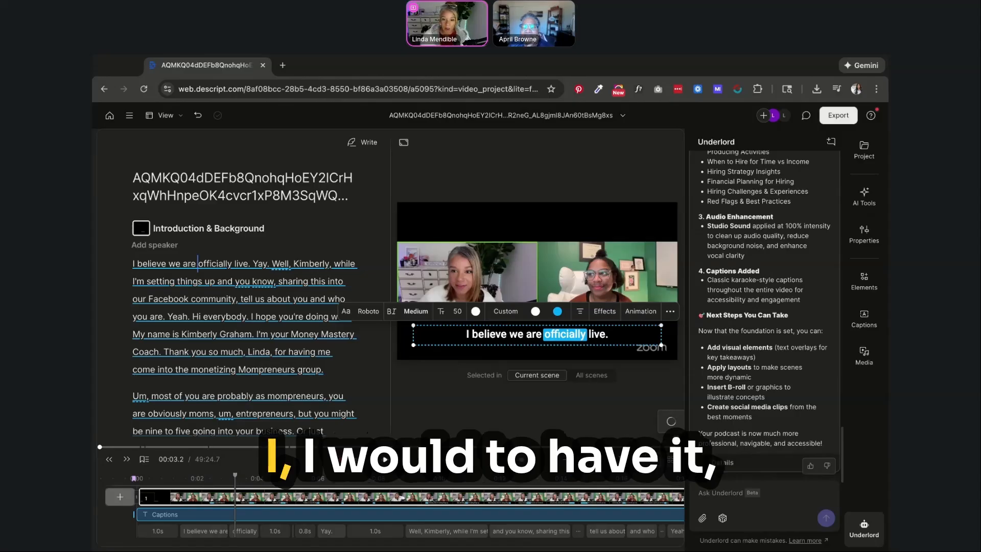
# Play a few seconds of the captioned video and review Underlord's summary of the edits
pyautogui.click(386, 459)
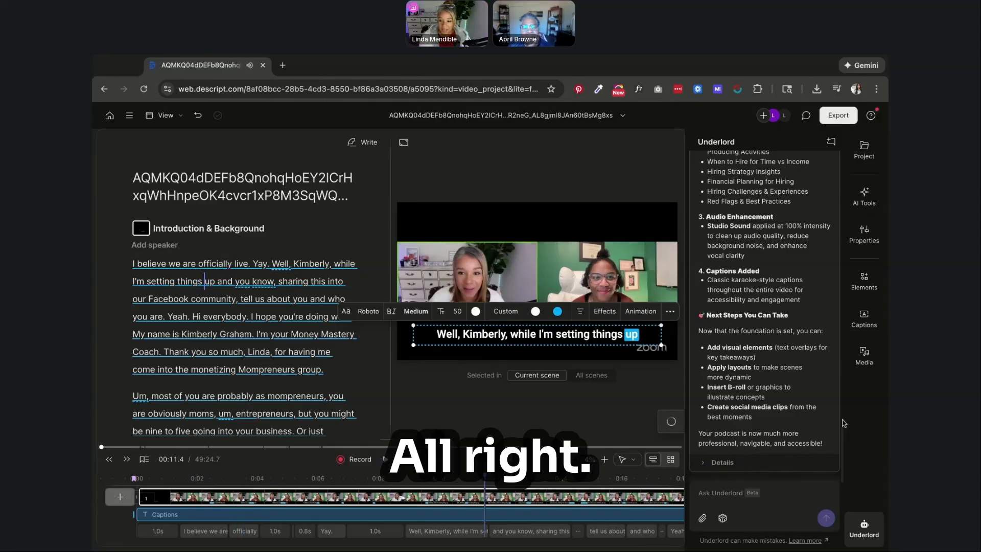
pyautogui.scroll(5, 762, 424)
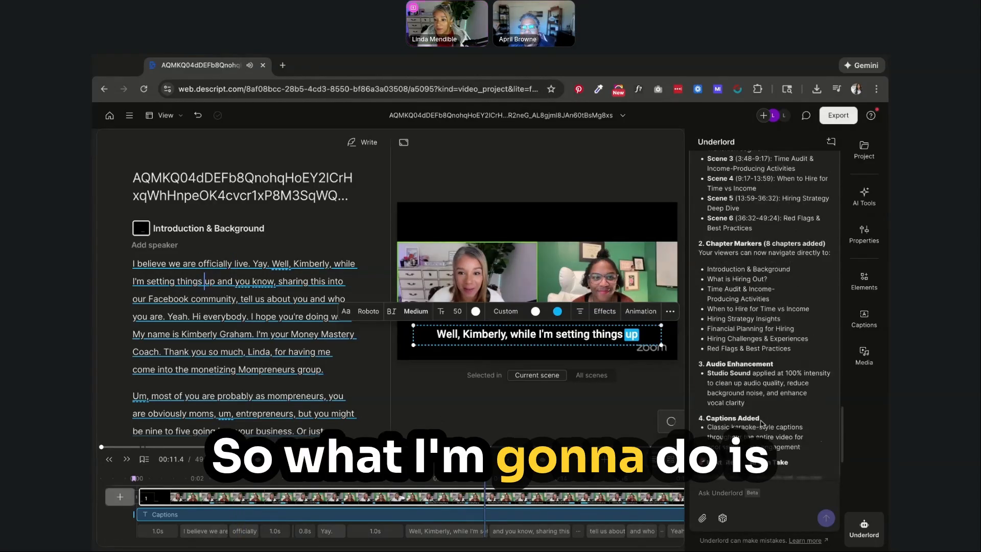
# Look through the caption properties, the elements and the AI tools for a way to restyle the scenes
pyautogui.click(864, 234)
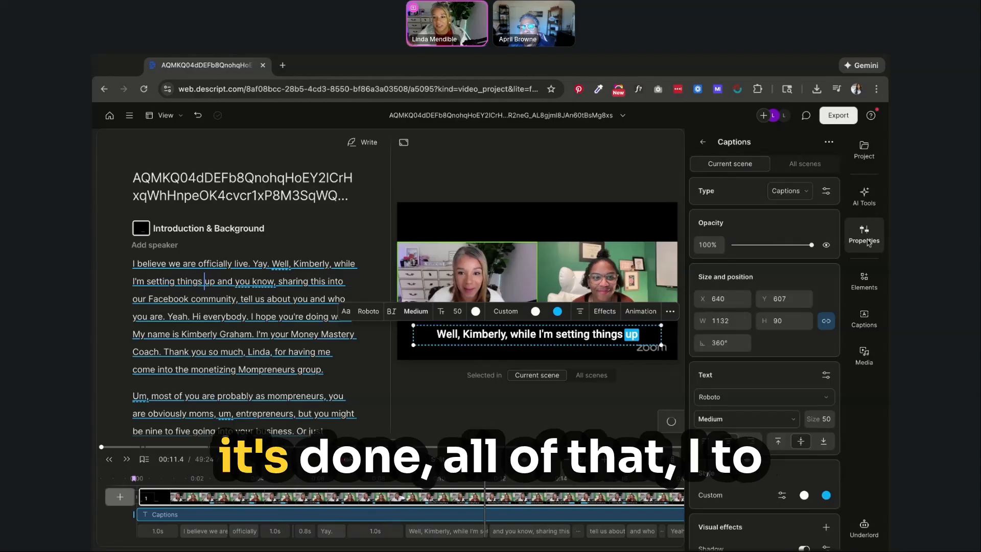
pyautogui.click(867, 235)
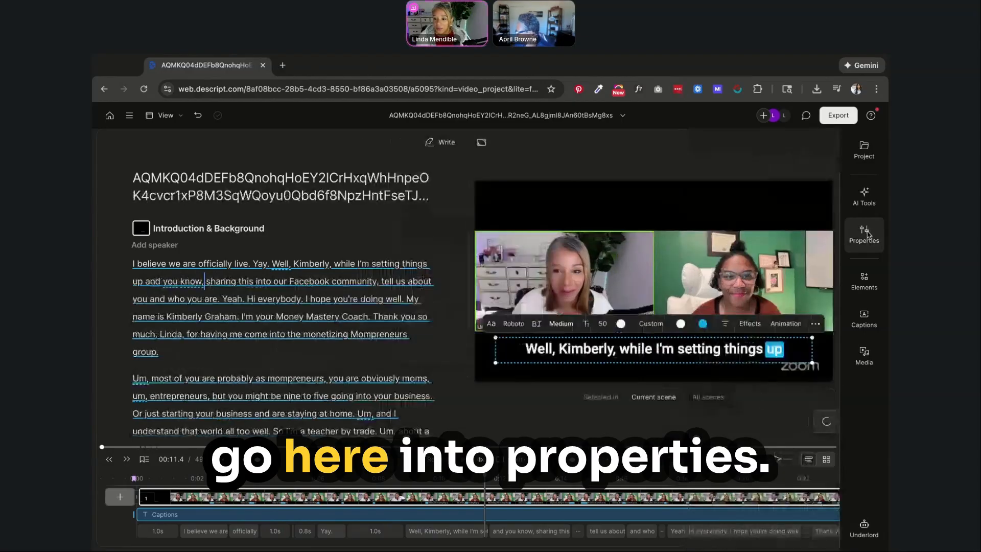
pyautogui.click(867, 235)
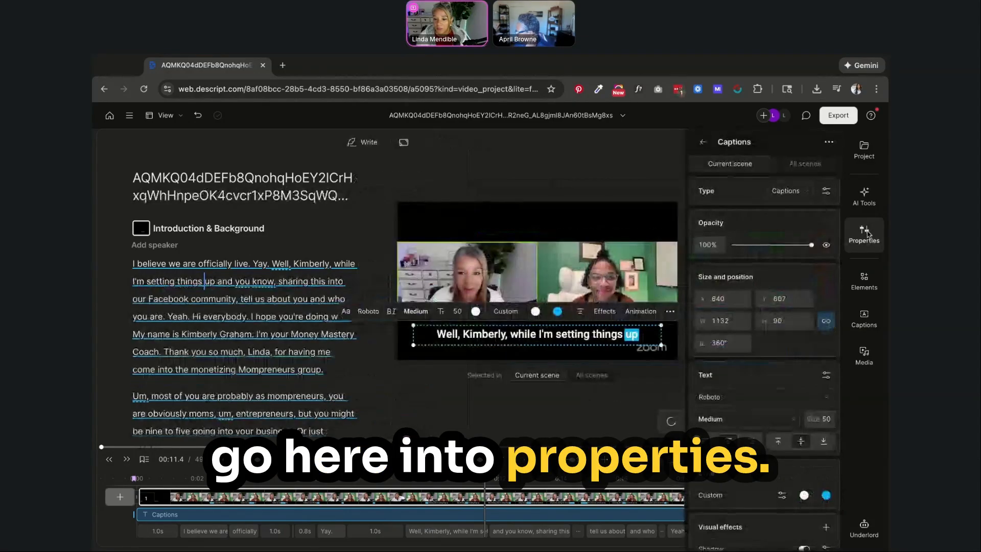
pyautogui.click(791, 195)
pyautogui.click(742, 194)
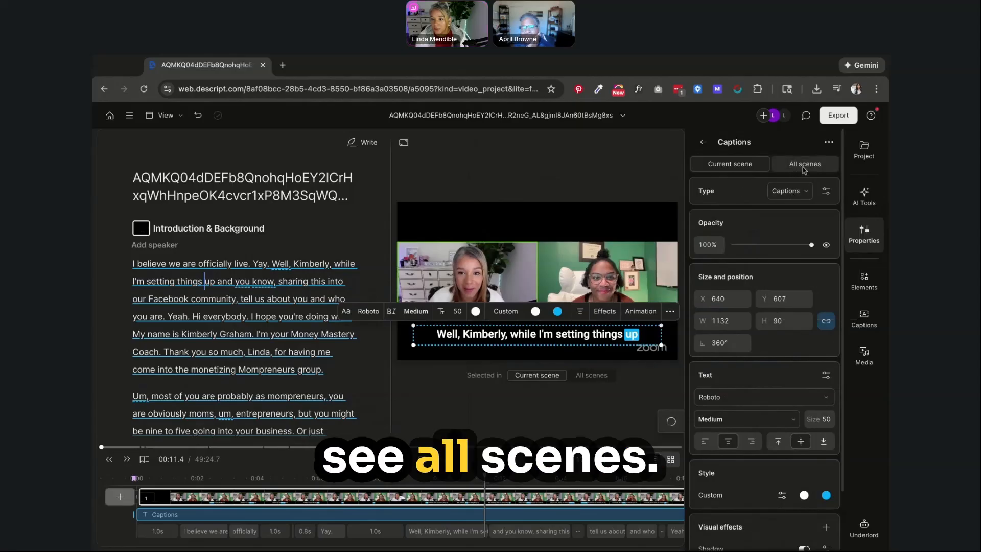
pyautogui.click(805, 162)
pyautogui.click(864, 280)
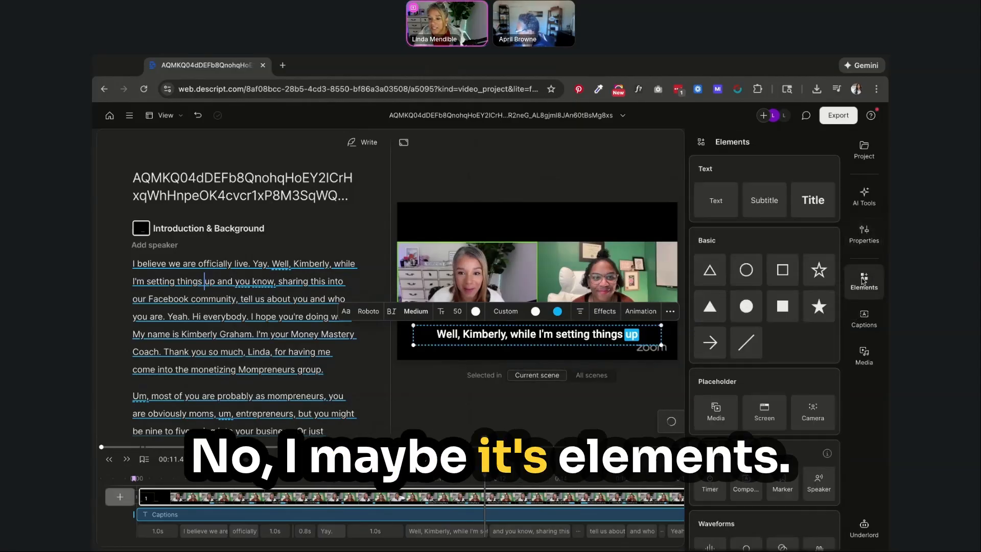
pyautogui.click(863, 196)
pyautogui.scroll(-7, 740, 291)
pyautogui.scroll(4, 743, 288)
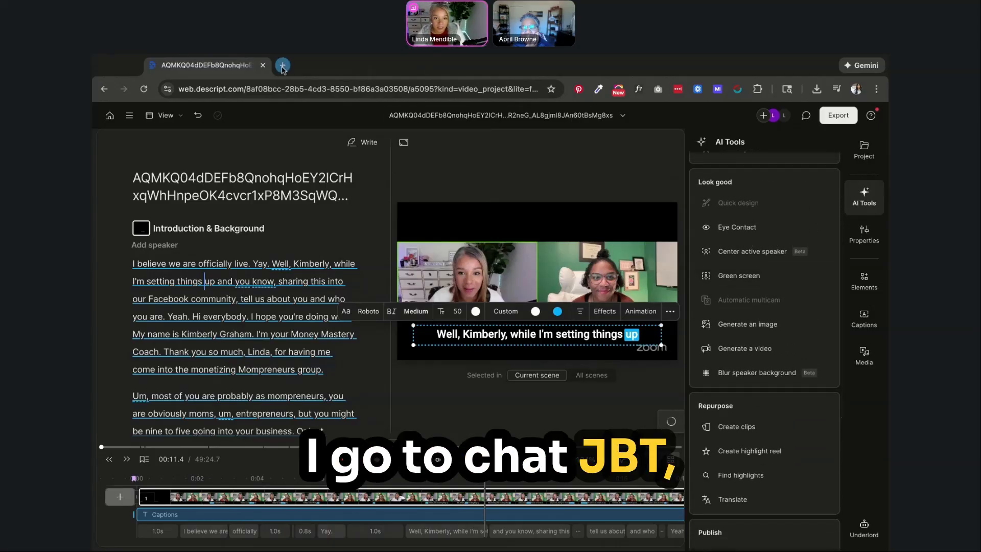
# Switch to ChatGPT in a new browser tab and draft the prompt "I am developing a video for youtube to be high engaging ins"
pyautogui.click(282, 65)
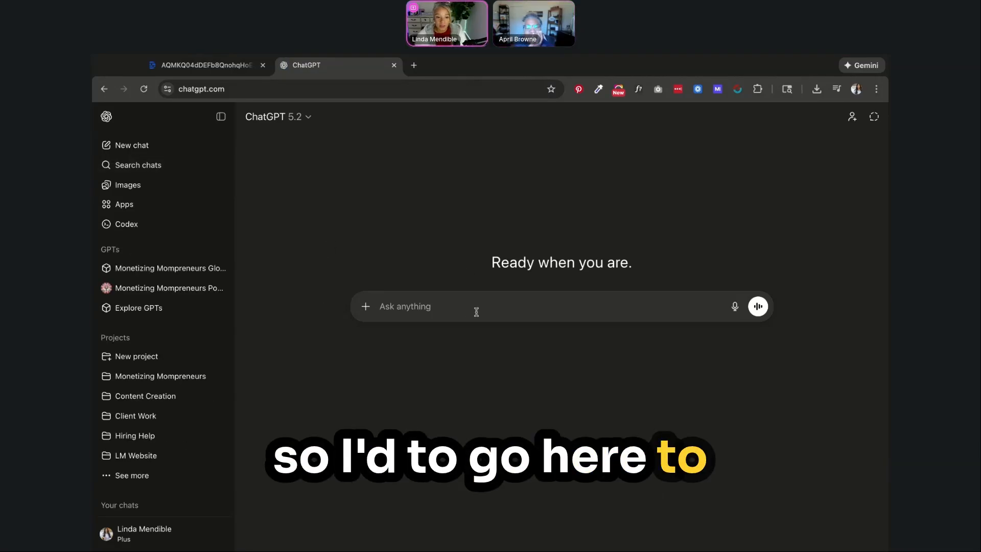
pyautogui.write('I a')
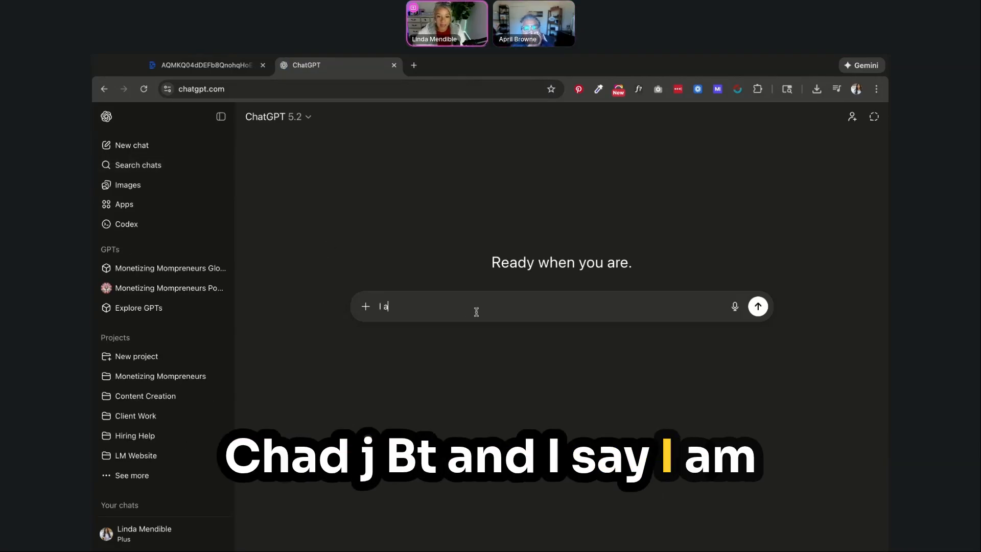
pyautogui.write('m developi')
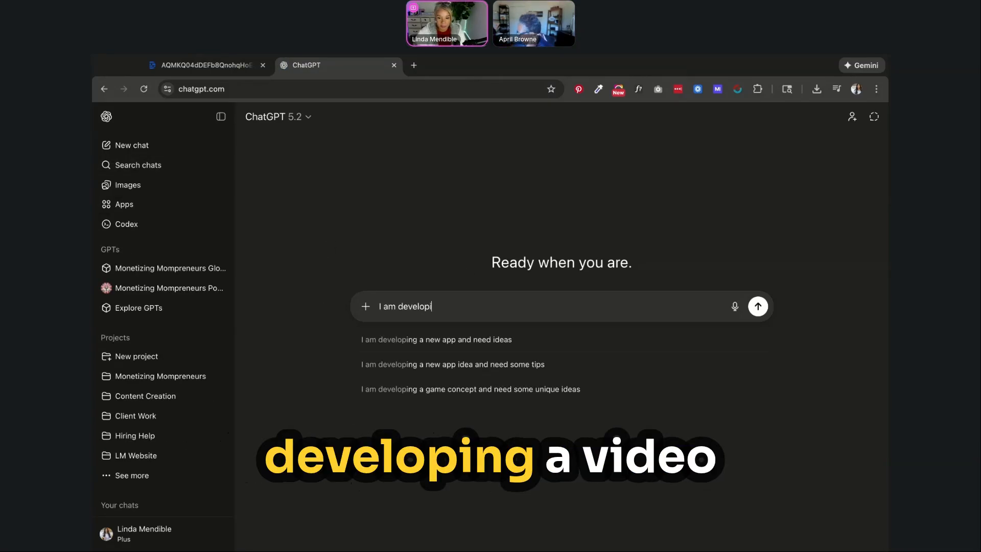
pyautogui.write('ng a video for ')
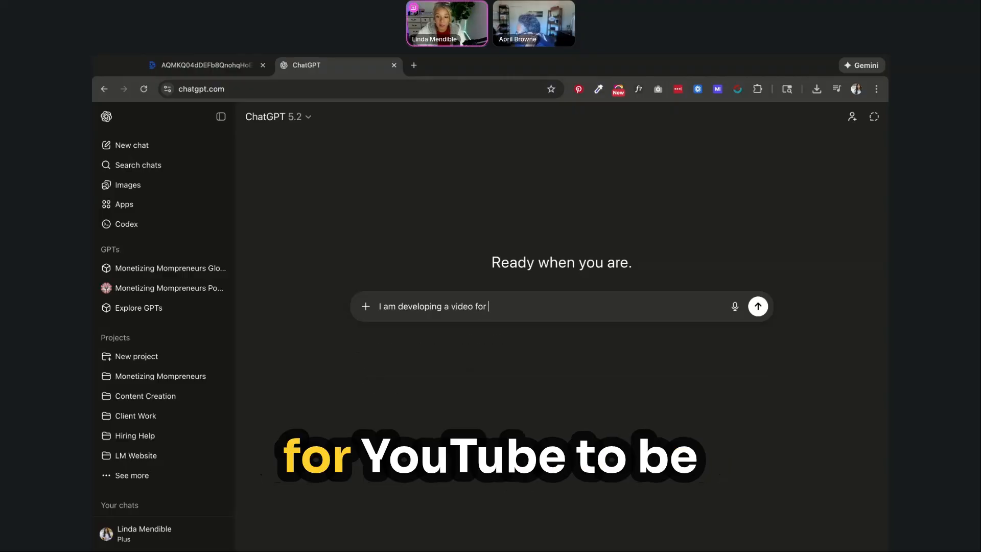
pyautogui.write('youtube to b')
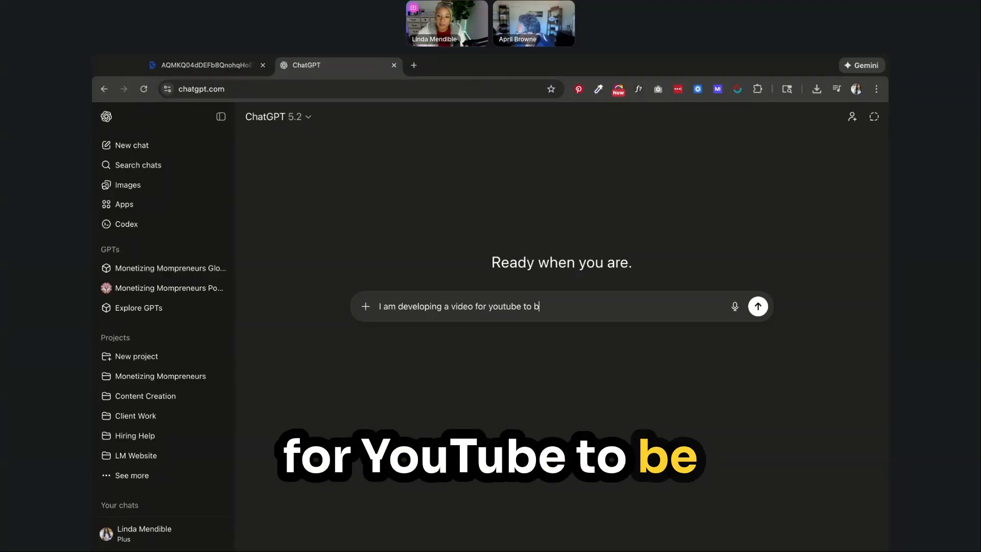
pyautogui.write('e high engagin')
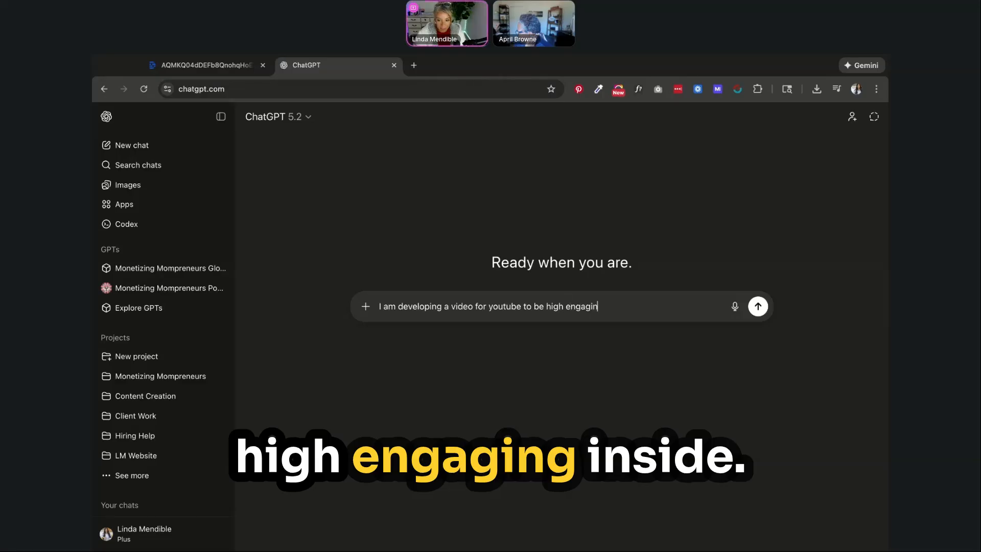
pyautogui.write('g insid')
pyautogui.press('BackSpace')
pyautogui.press('BackSpace')
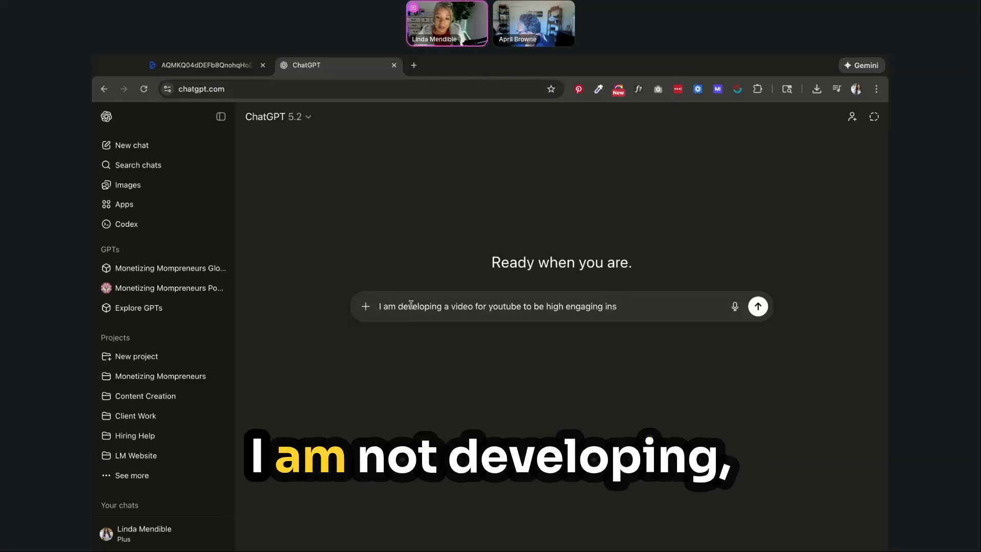
# Replace the word "developing" in the drafted prompt with "editing"
pyautogui.doubleClick(412, 306)
pyautogui.write('ed')
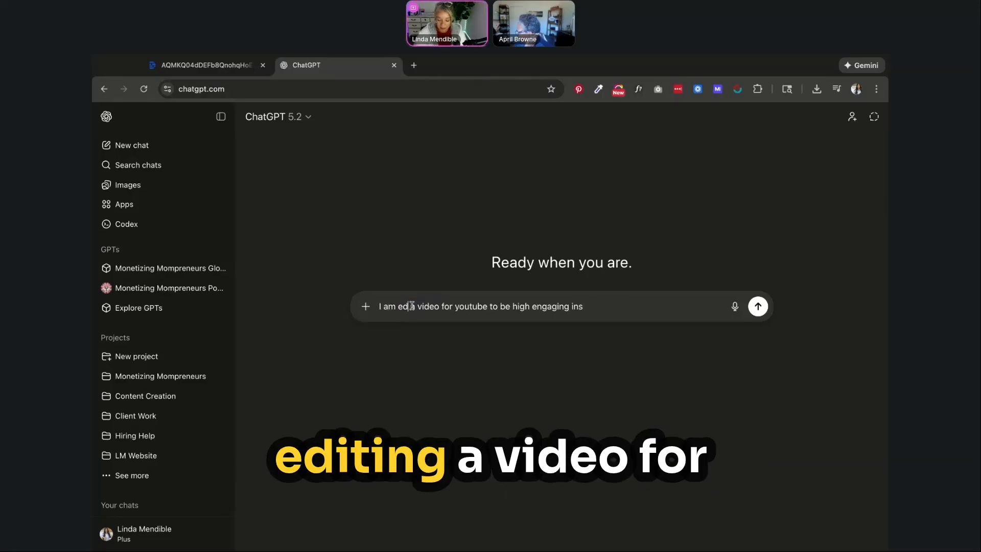
pyautogui.write('iting')
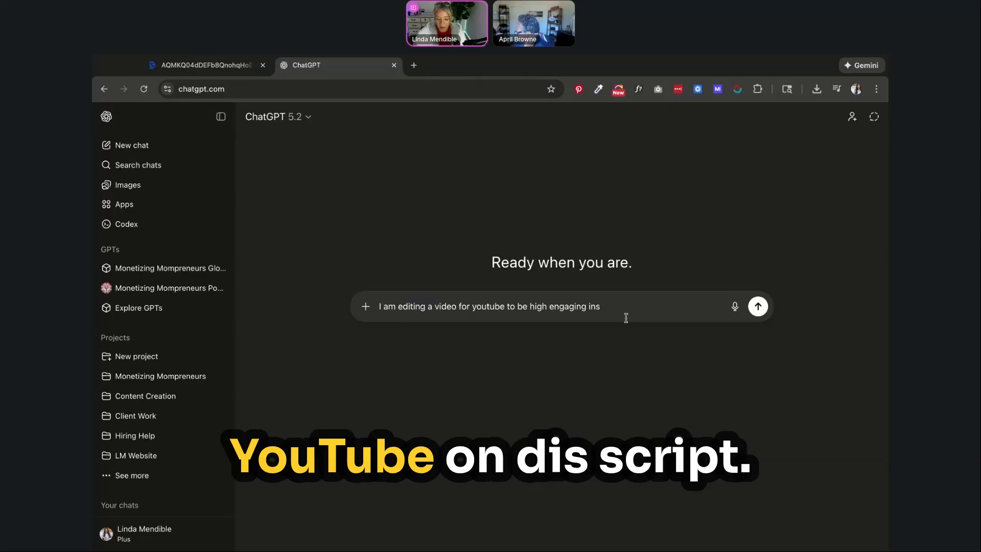
# Insert "on descript. I need a prompt for it to use one of it's design layouts," after "youtube" in the drafted prompt
pyautogui.write(' on descript ')
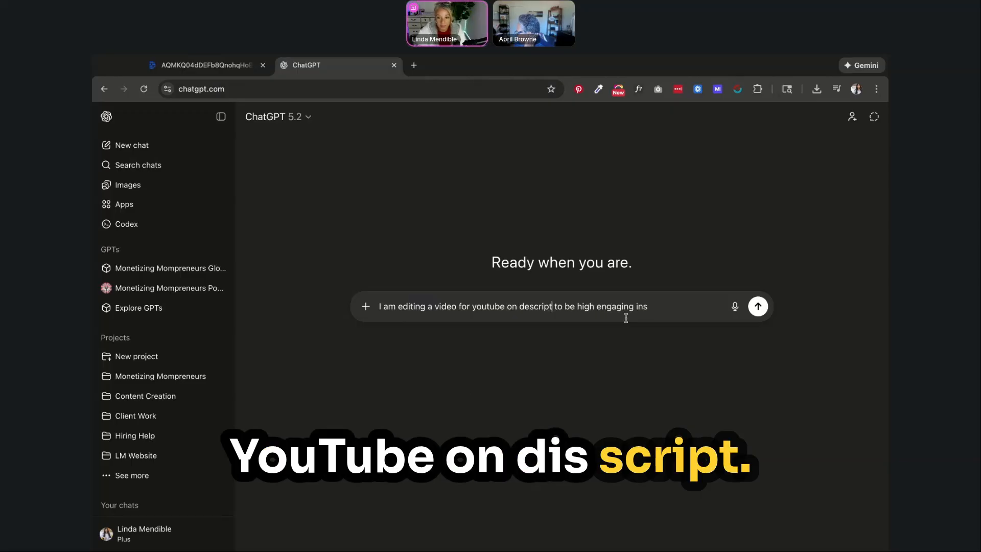
pyautogui.write('. I need a prompt')
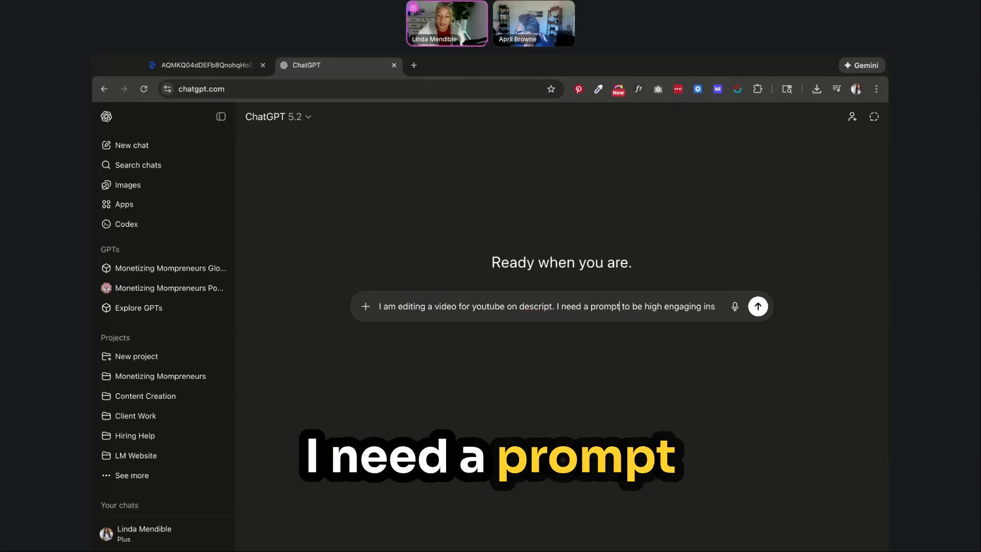
pyautogui.write(' for it to use')
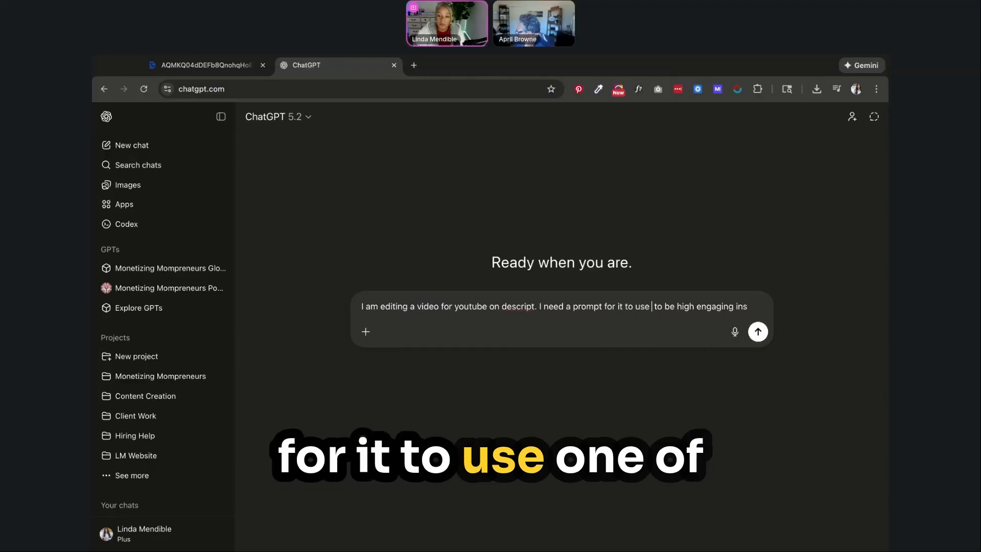
pyautogui.write(" one of it's")
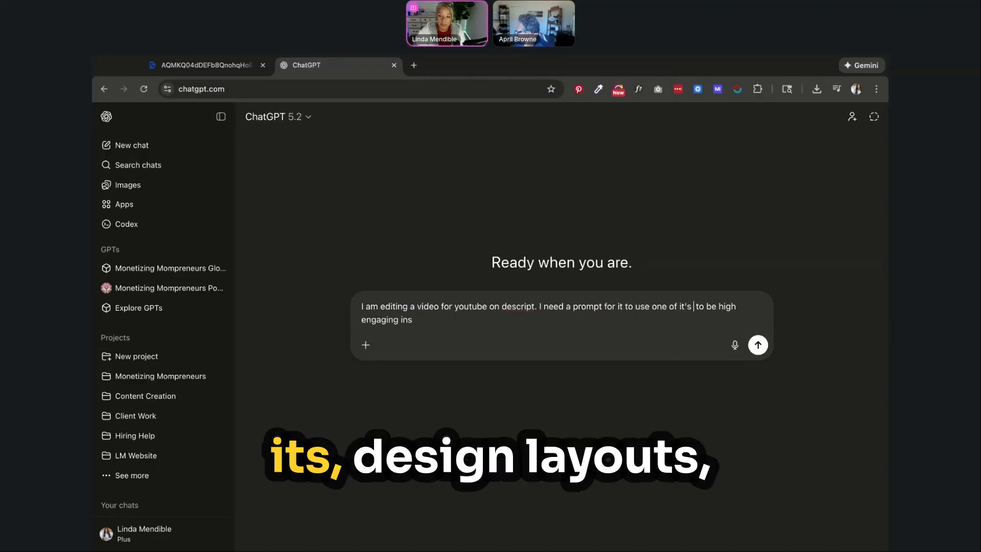
pyautogui.write(' design la ')
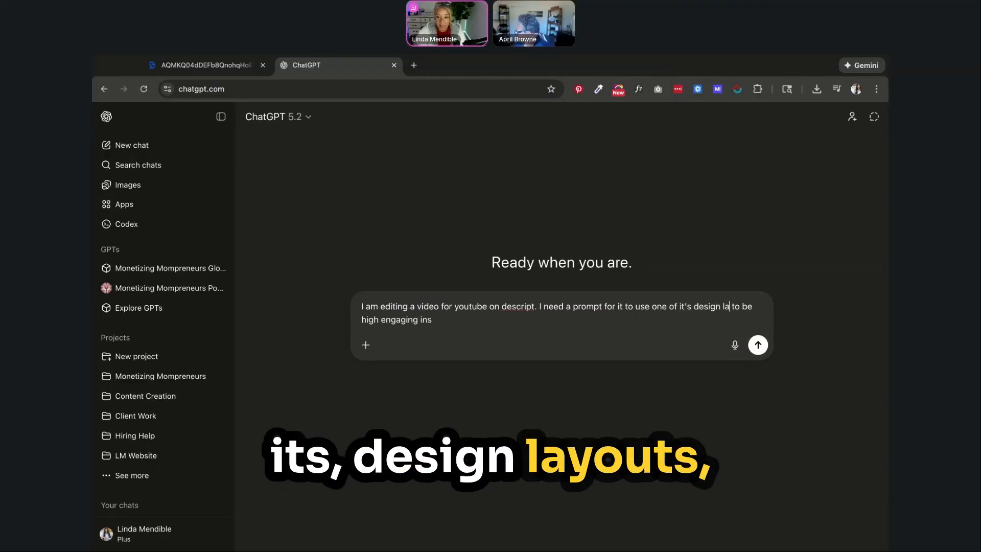
pyautogui.write('youts, transitions')
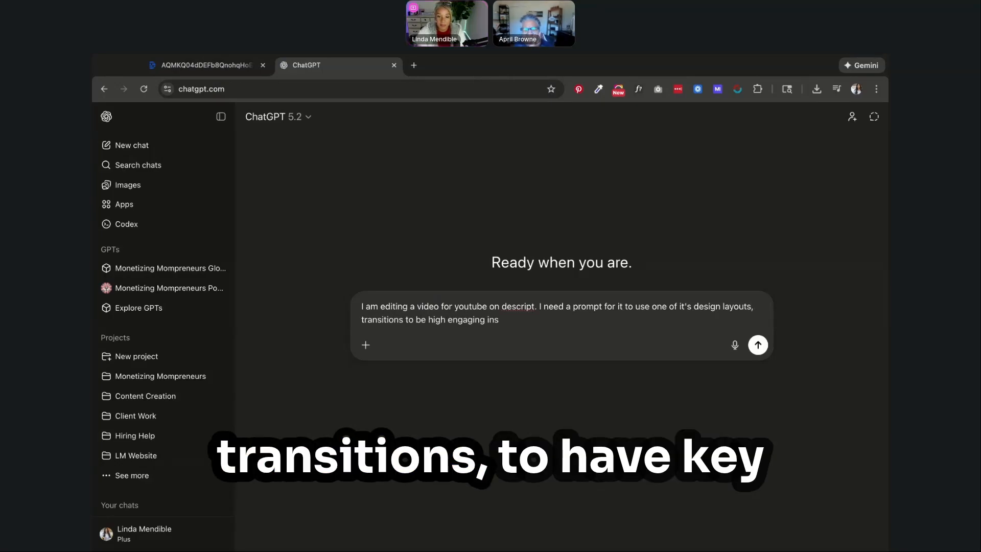
# Continue the inserted prompt text with "to have key points and transitions along with"
pyautogui.write(' have key points and')
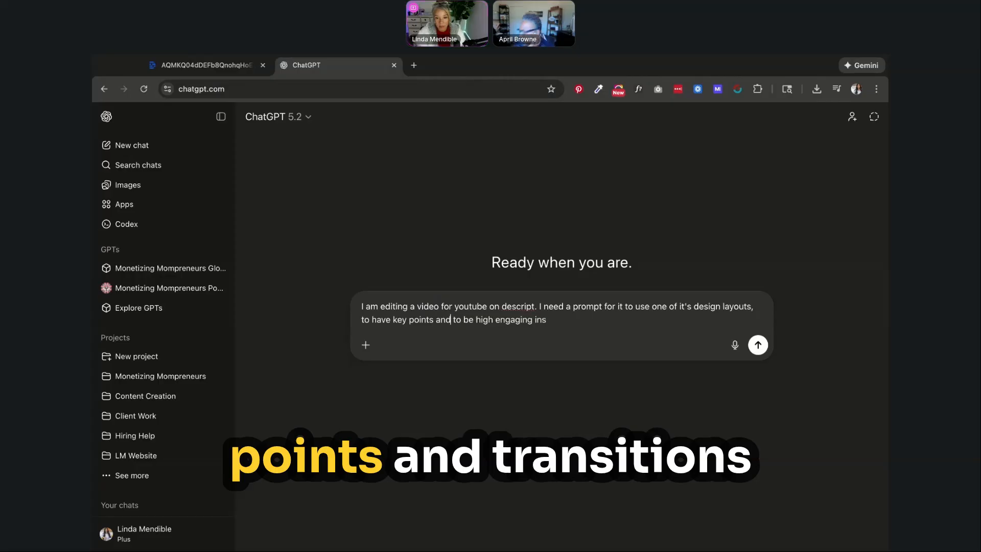
pyautogui.write(' tranist t')
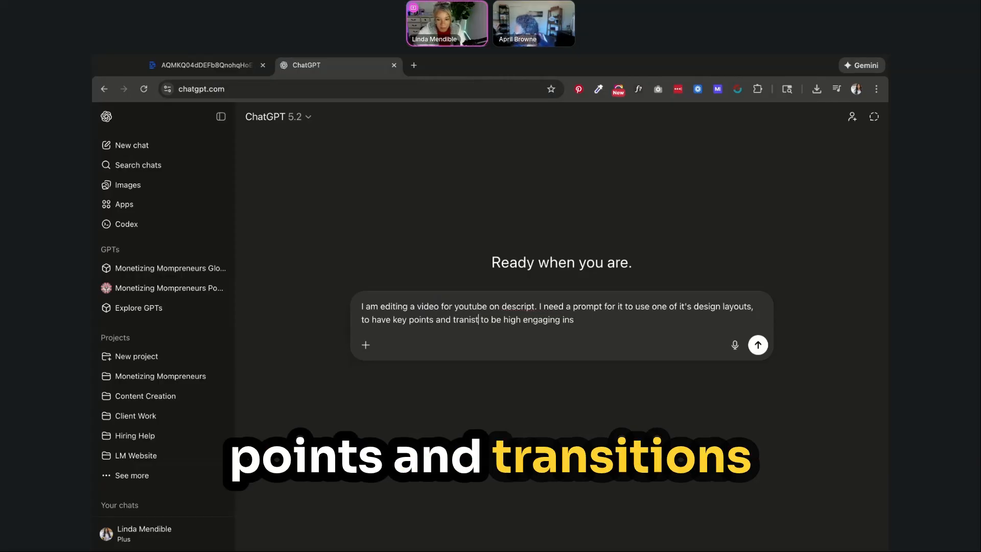
pyautogui.press('BackSpace')
pyautogui.press('BackSpace')
pyautogui.write('sitions along with ')
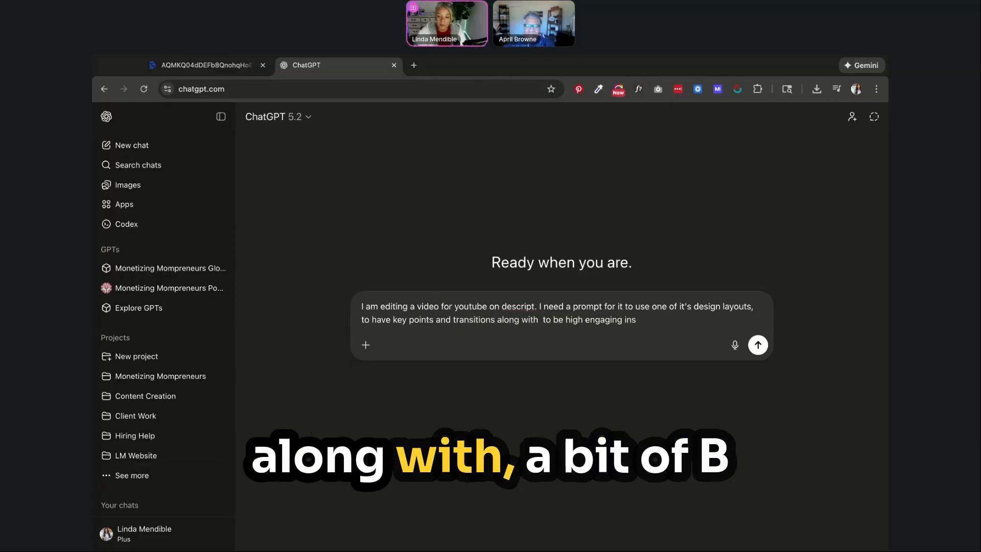
# Extend the prompt with "a bit of b-roll and zooming in strategically on who is talking along with"
pyautogui.write('a bit of b')
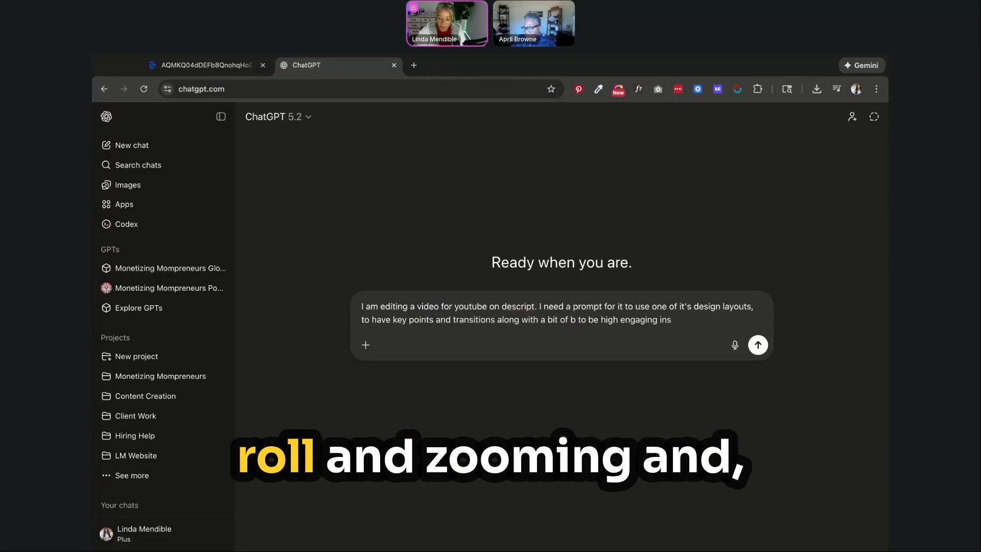
pyautogui.write('-roll and zoo')
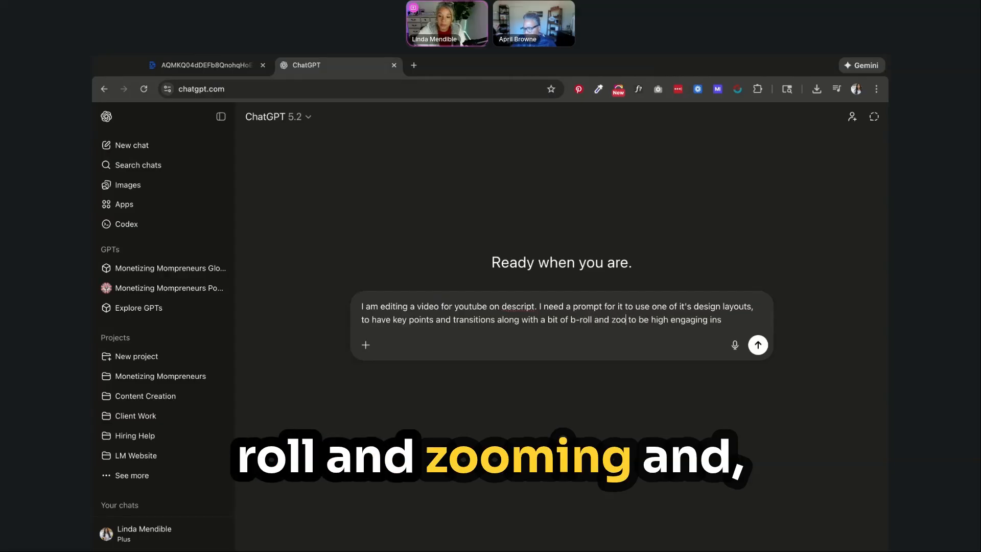
pyautogui.press('BackSpace')
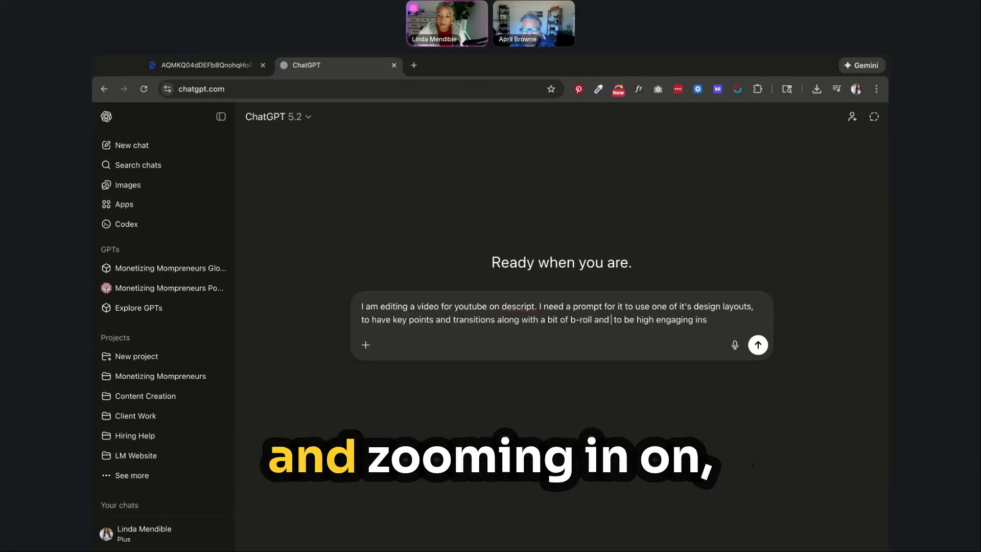
pyautogui.write('sooming in a ')
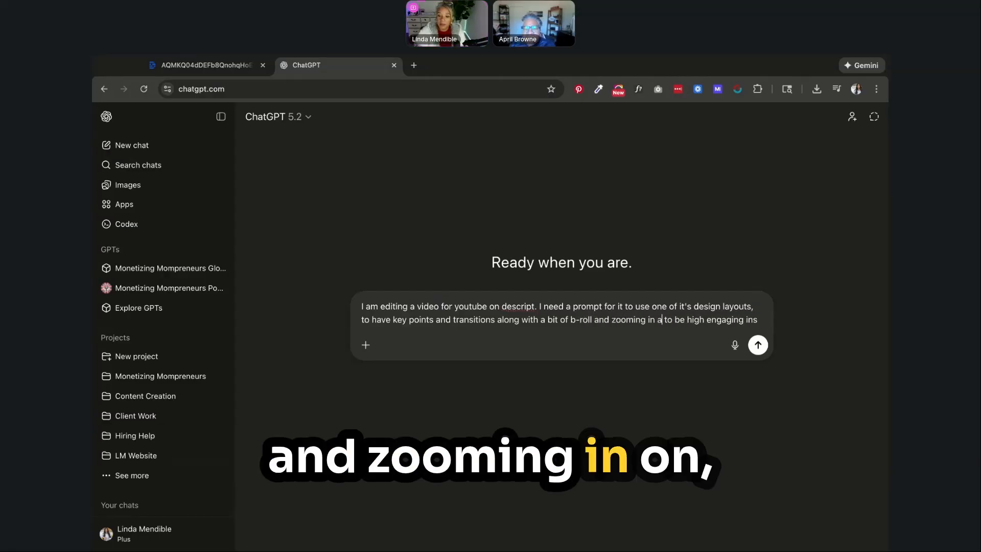
pyautogui.write('d')
pyautogui.press('BackSpace')
pyautogui.write('str')
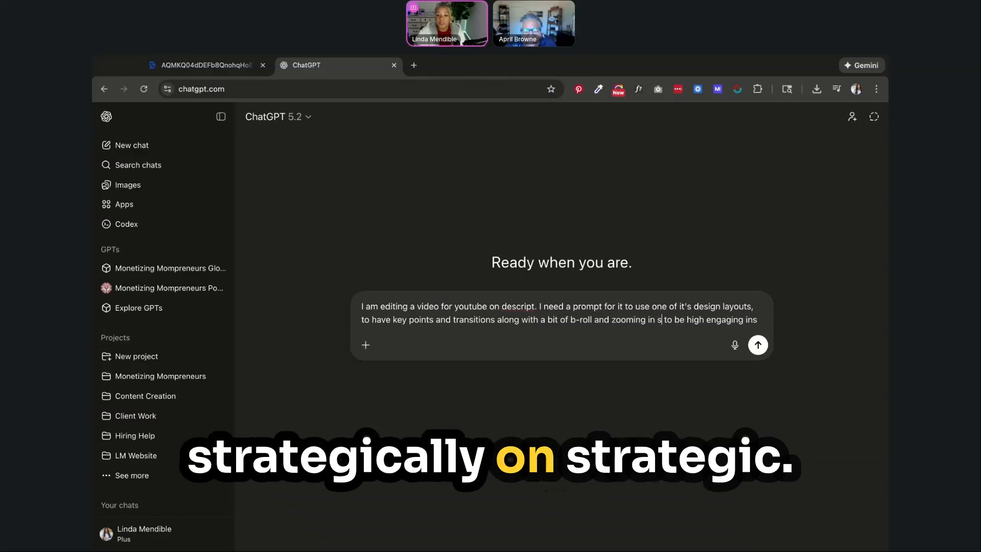
pyautogui.write('ategically on who')
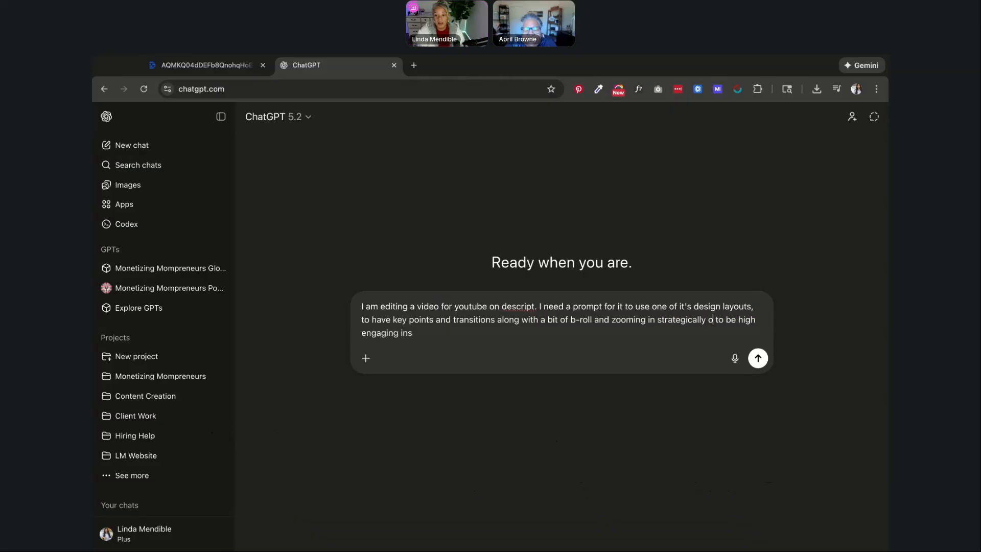
pyautogui.write(' is talking along with')
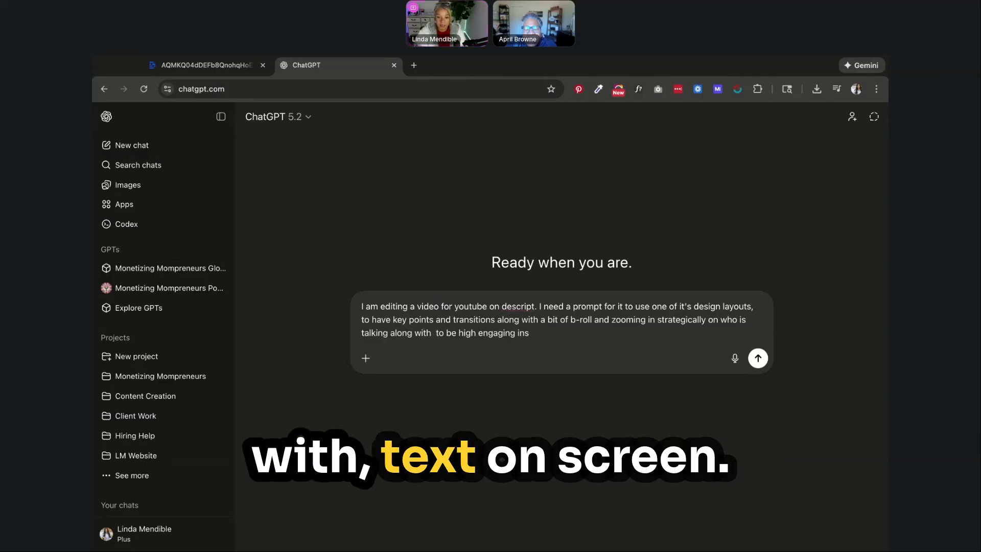
# Finish the prompt with "text on screen", remove the leftover "to be high engaging ins", and submit it
pyautogui.write(' text on screen')
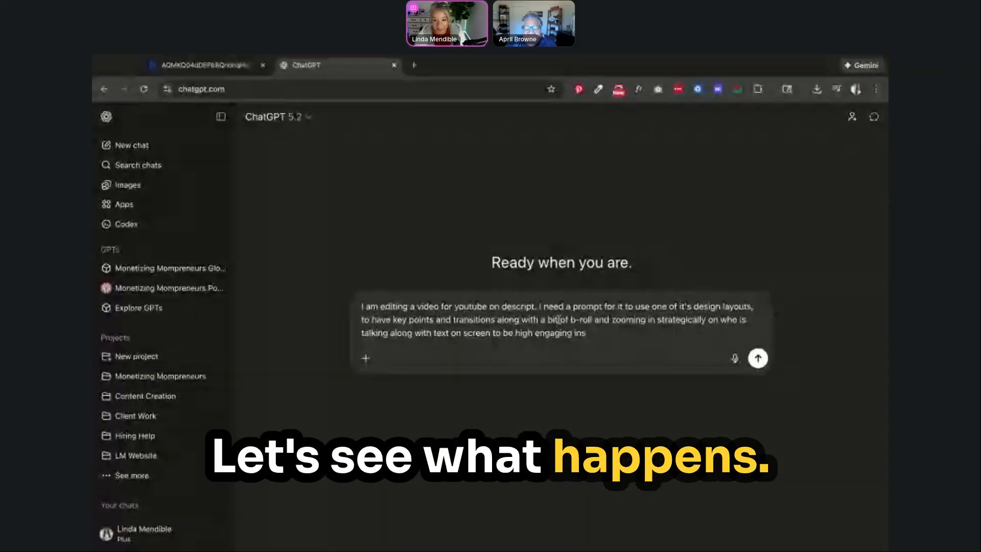
pyautogui.press('shift+super+Right')
pyautogui.press('BackSpace')
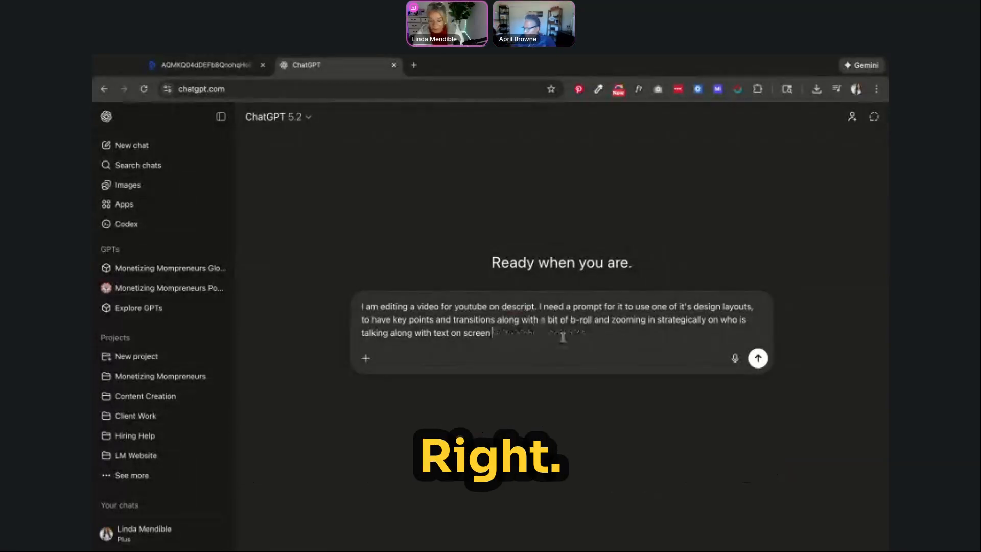
pyautogui.click(758, 357)
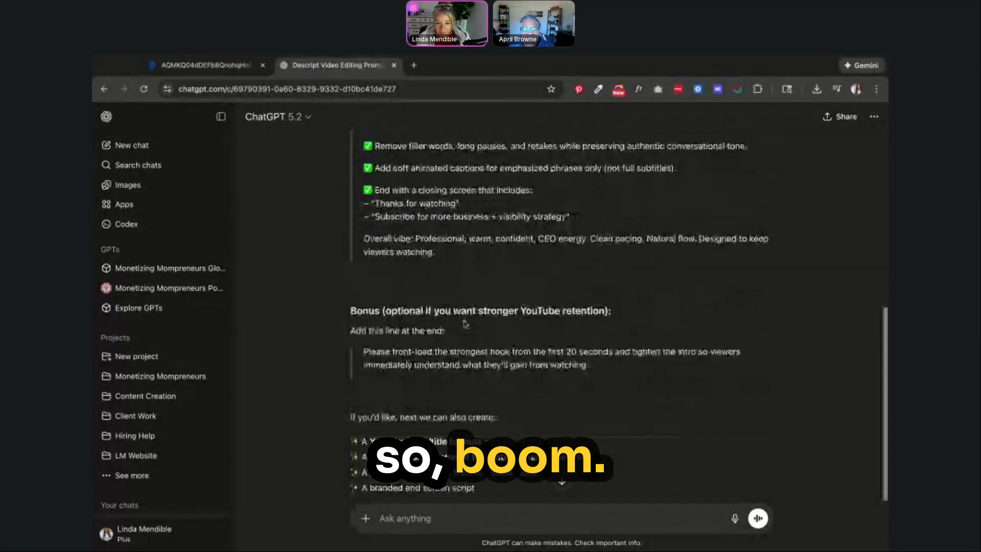
# Read through the generated prompt and reply "Yes all of the above" to the offered extras
pyautogui.scroll(3, 494, 288)
pyautogui.scroll(-6, 493, 288)
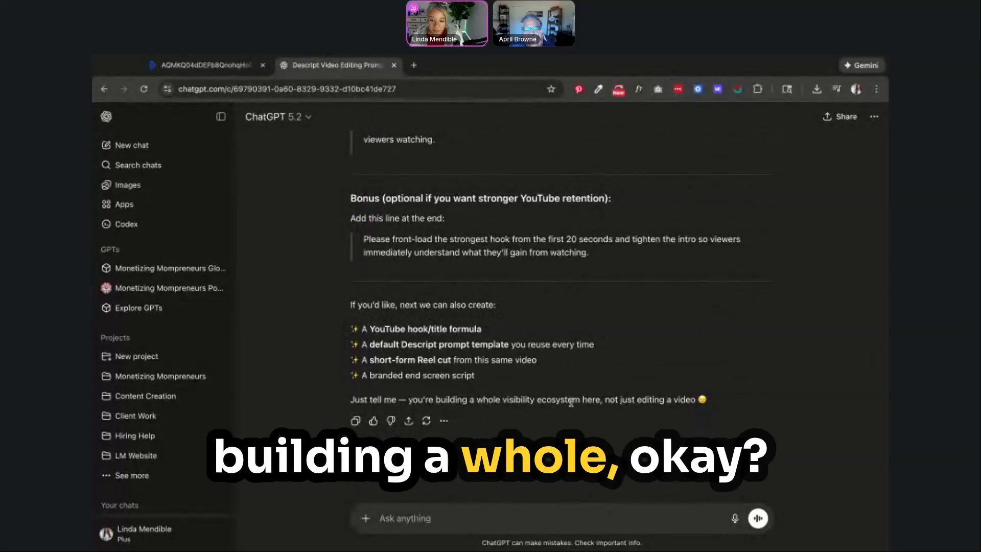
pyautogui.click(461, 521)
pyautogui.write('Yes all of the abo')
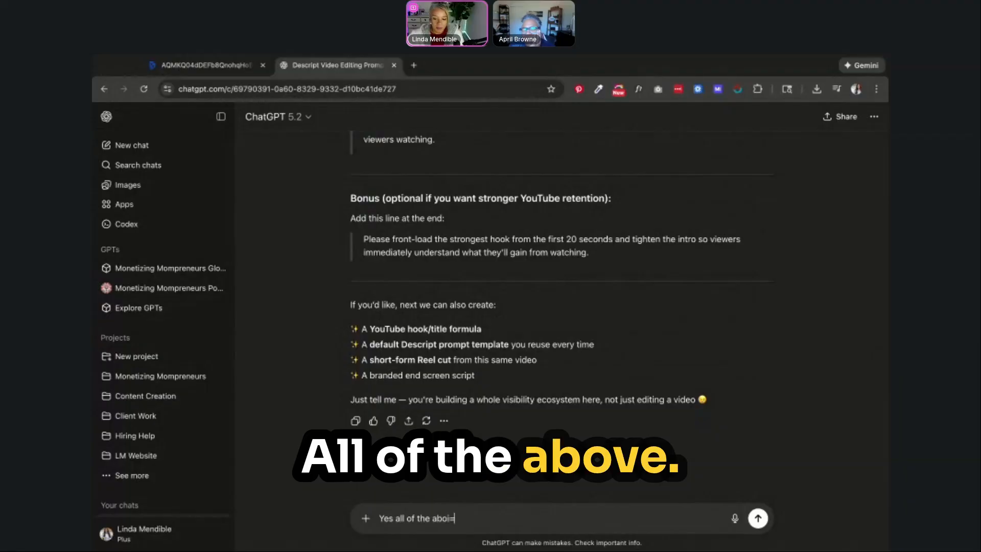
pyautogui.write('ve')
pyautogui.press('Return')
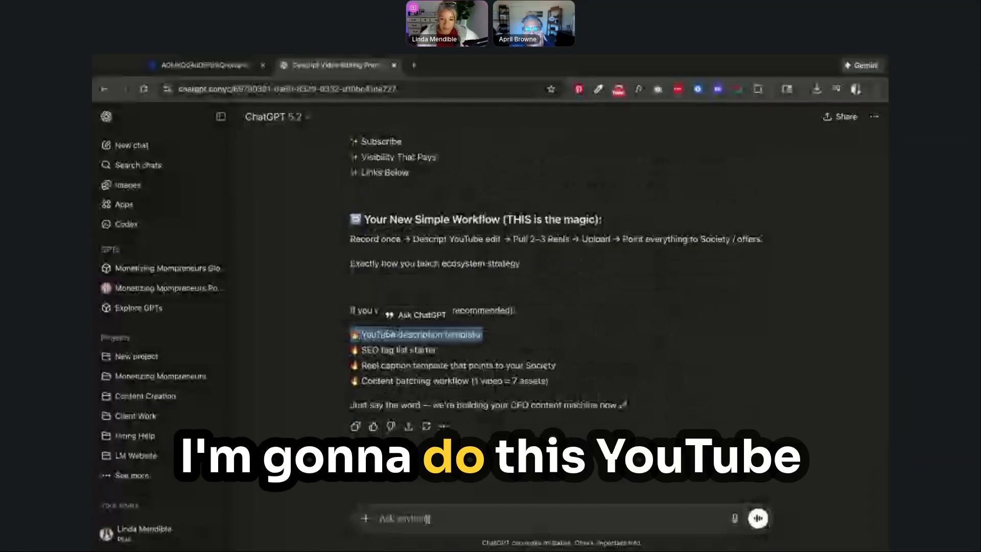
# Request the suggested "YouTube description template" with "to upload to descript" added to the message
pyautogui.click(422, 519)
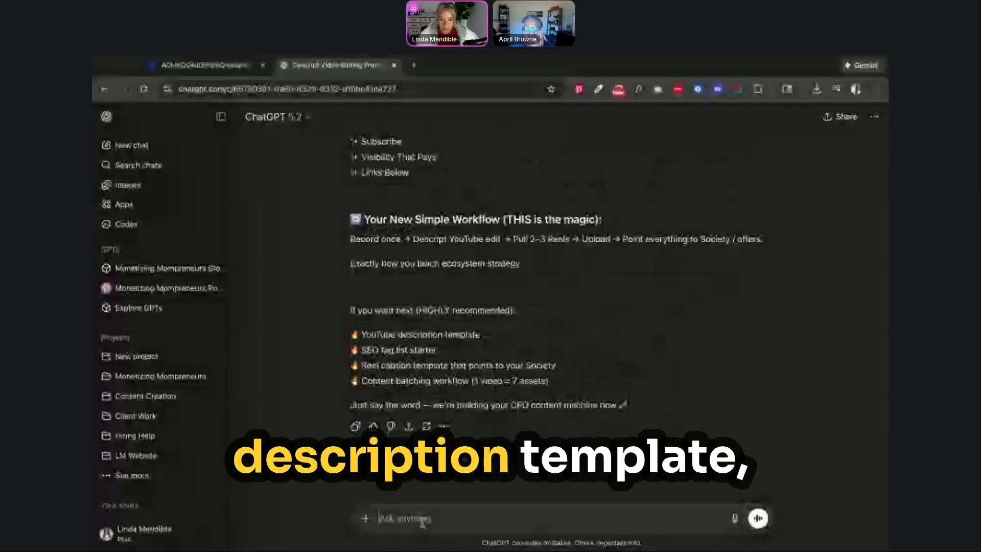
pyautogui.write('🔥 YouTube description template')
pyautogui.write('to u')
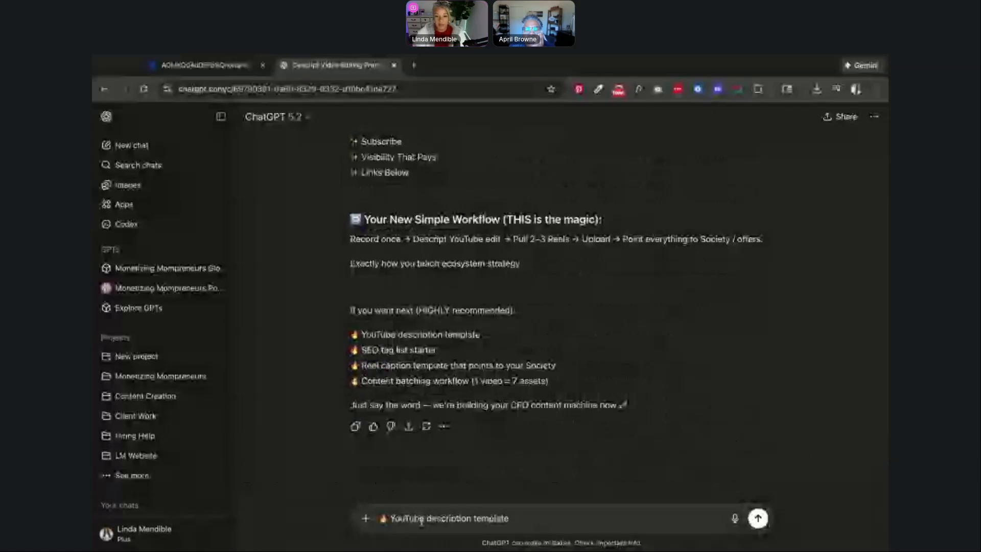
pyautogui.write('pload to descript')
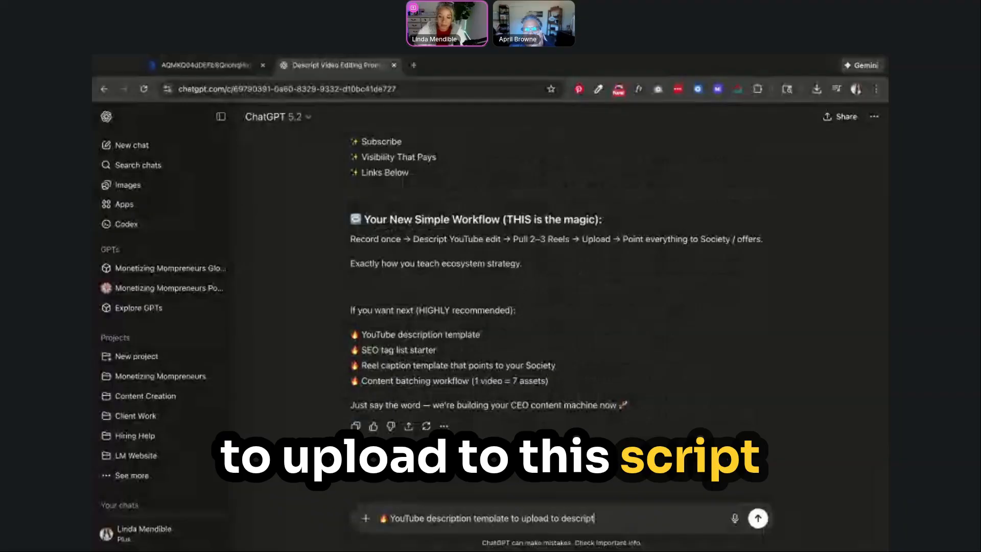
pyautogui.press('Return')
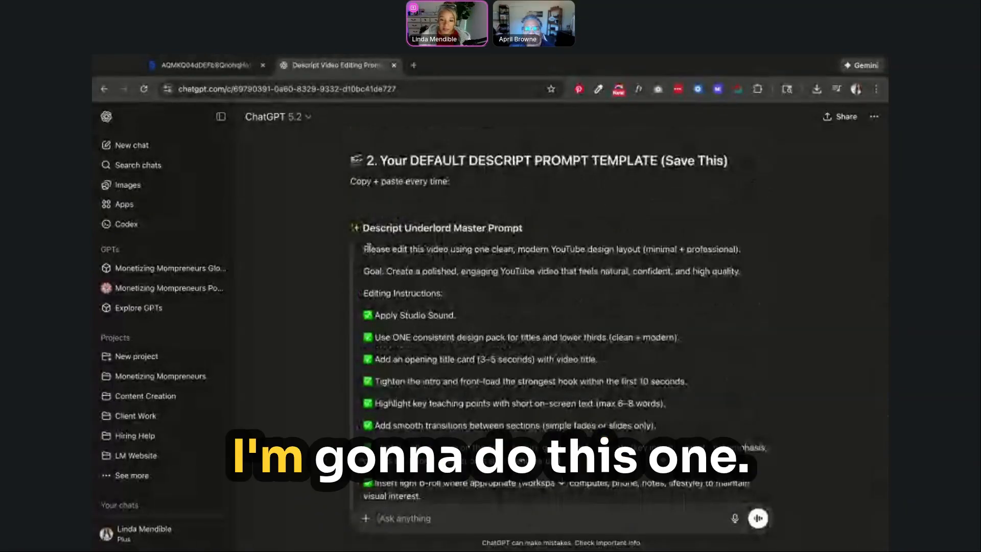
# Copy the full Descript Underlord Master Prompt, switch to the Descript project, and submit it to Underlord
pyautogui.moveTo(364, 249)
pyautogui.mouseDown()
pyautogui.moveTo(478, 338)
pyautogui.moveTo(473, 408)
pyautogui.moveTo(425, 502)
pyautogui.moveTo(402, 437)
pyautogui.mouseUp()
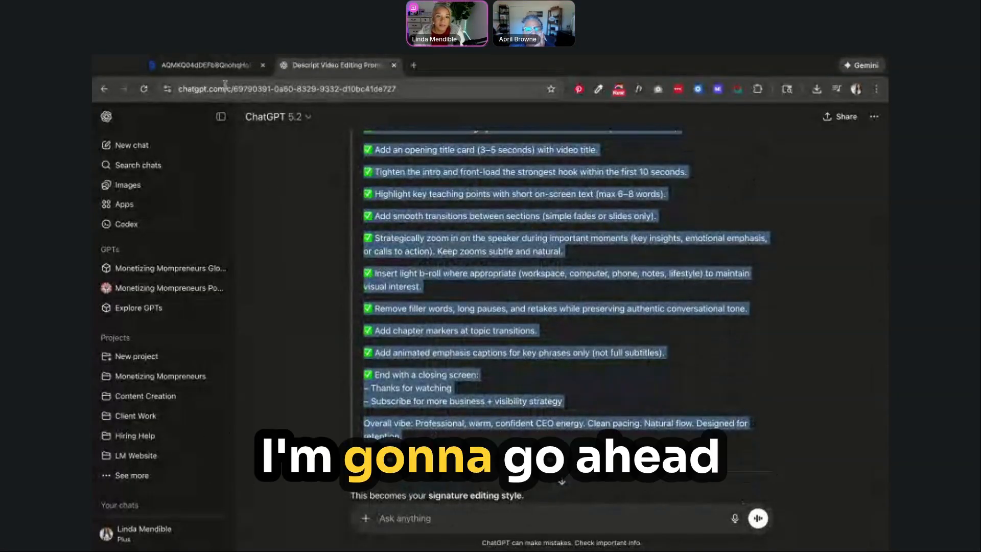
pyautogui.click(206, 65)
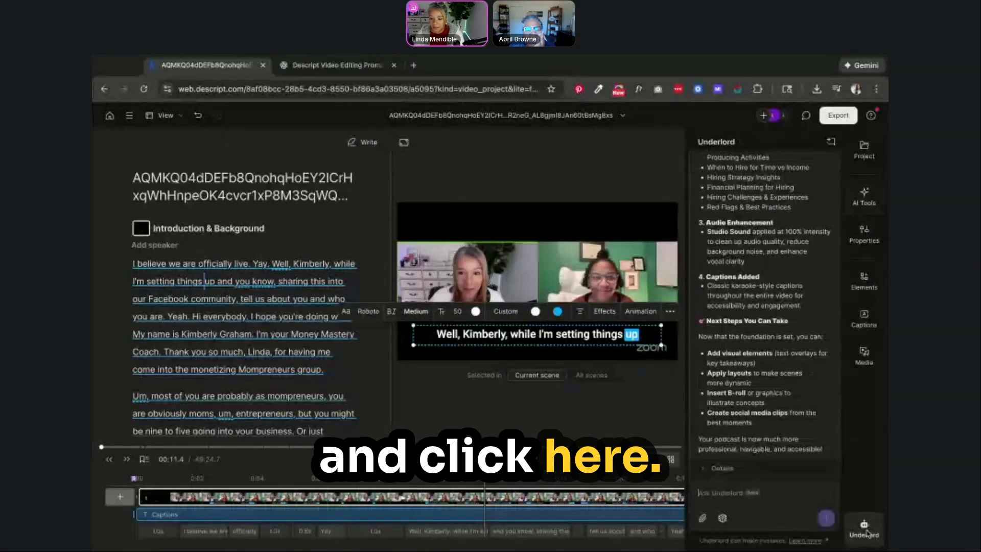
pyautogui.click(707, 502)
pyautogui.hotkey('ctrl', 'v')
pyautogui.press('Return')
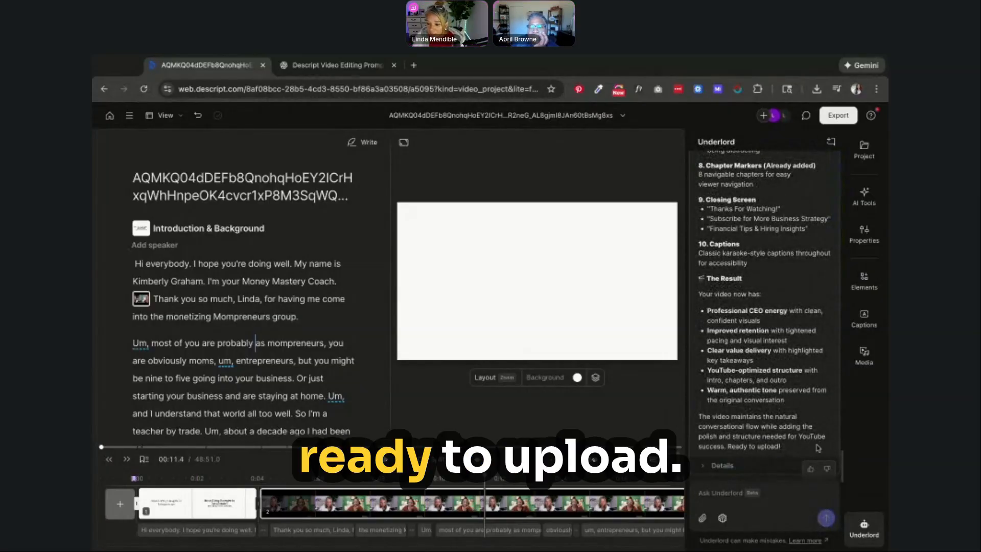
# Play the re-edited video from its beginning to review the intro title card and the opening interview scene
pyautogui.click(363, 478)
pyautogui.click(151, 478)
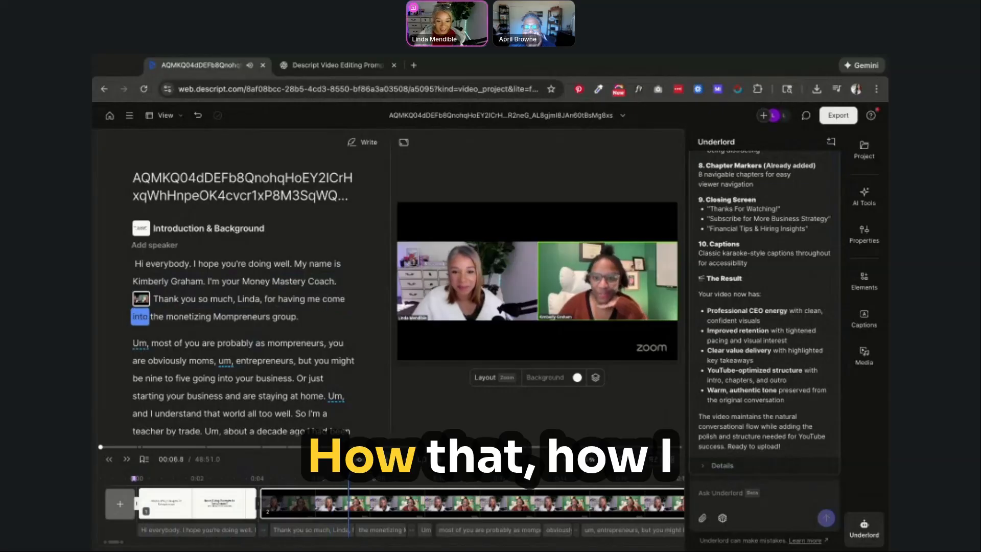
pyautogui.click(386, 459)
pyautogui.moveTo(378, 478); pyautogui.dragTo(137, 478)
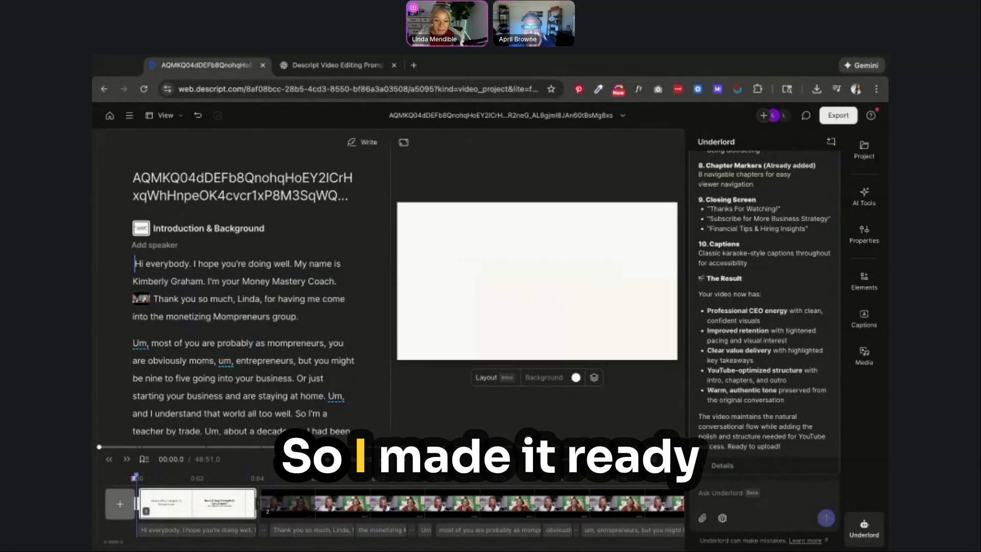
pyautogui.click(385, 459)
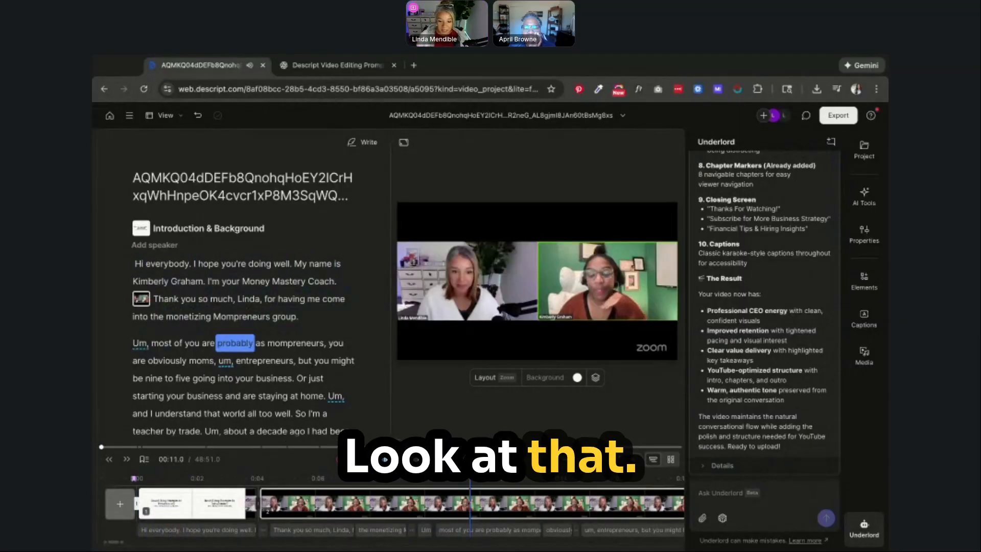
pyautogui.click(422, 459)
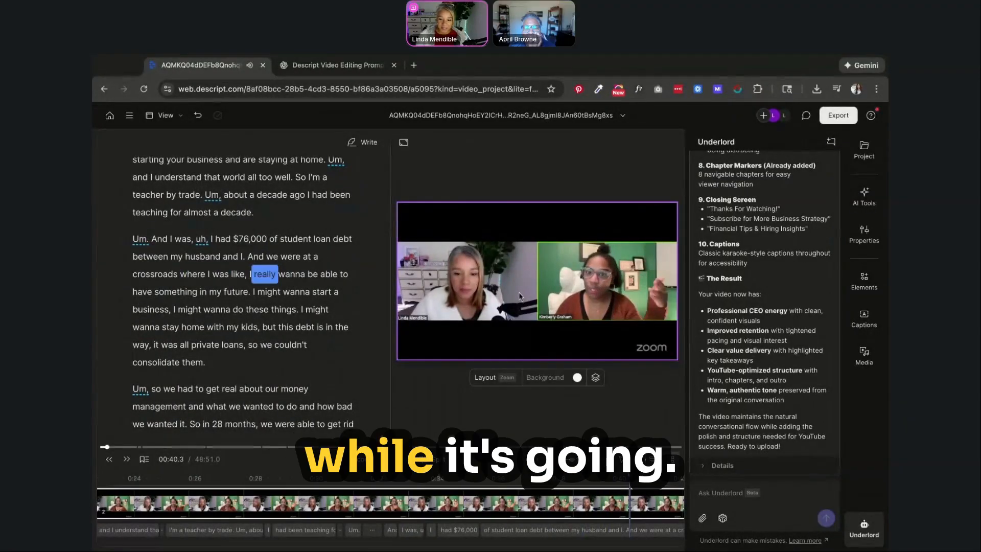
# Pause the playback and skim forward through the timeline to check for transitions or visuals added by Underlord
pyautogui.press('space')
pyautogui.hscroll(1, 506, 509)
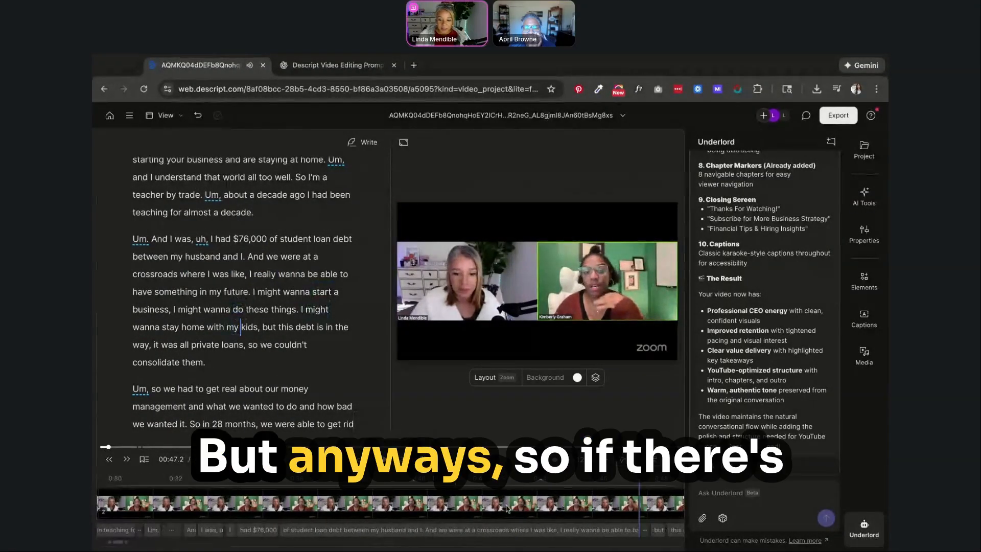
pyautogui.hscroll(5, 505, 508)
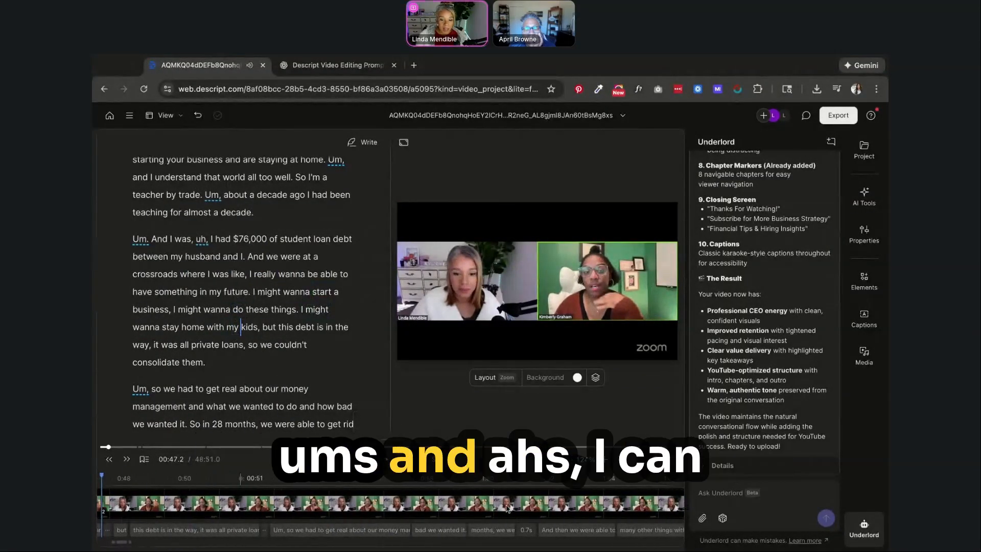
pyautogui.hscroll(3, 507, 508)
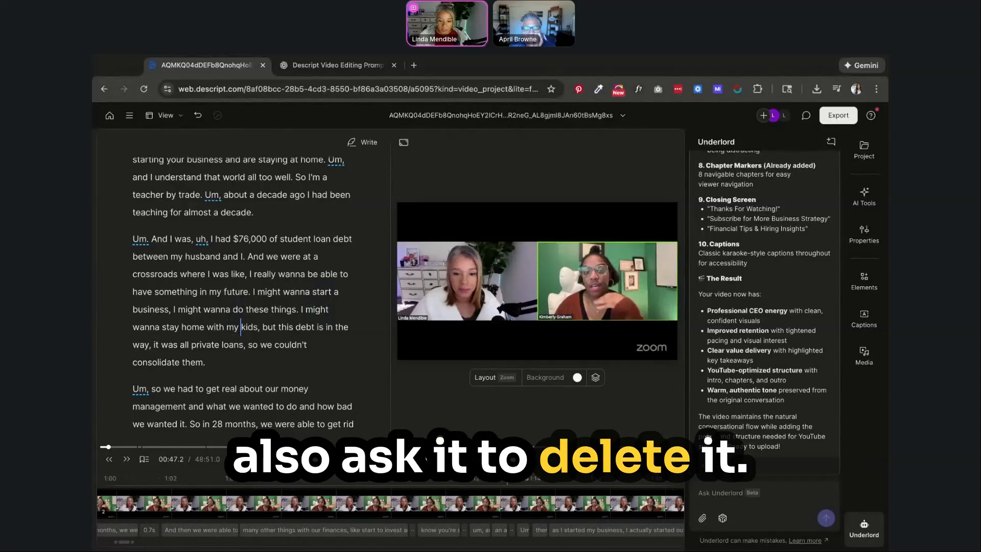
pyautogui.click(505, 509)
pyautogui.hscroll(3, 529, 510)
pyautogui.click(550, 510)
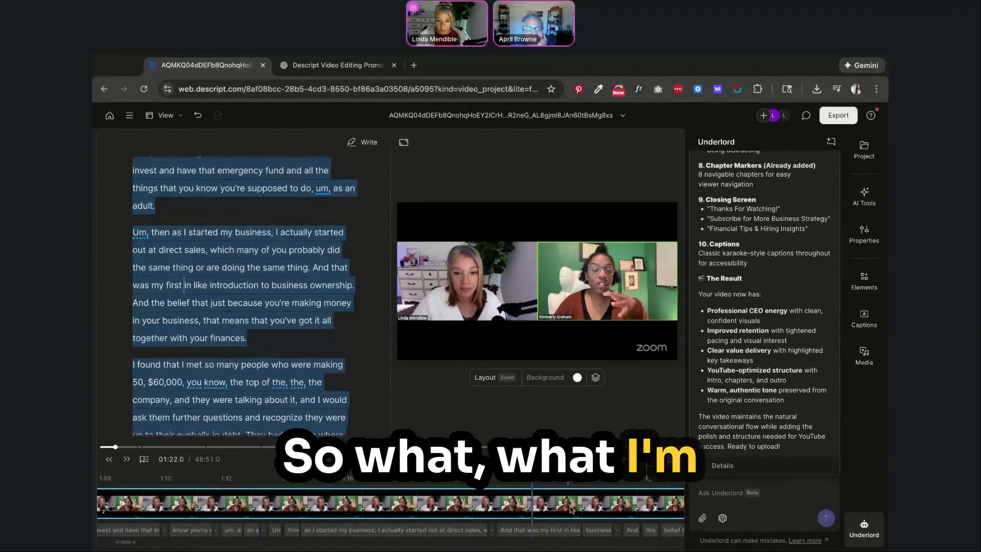
pyautogui.hscroll(5, 567, 510)
pyautogui.click(574, 510)
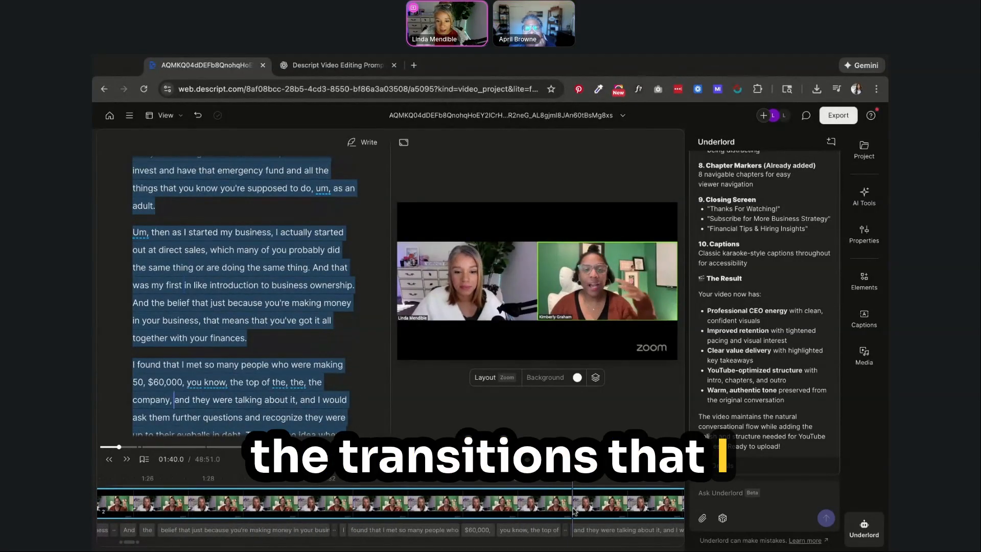
pyautogui.hscroll(3, 574, 509)
pyautogui.click(574, 510)
pyautogui.hscroll(3, 574, 510)
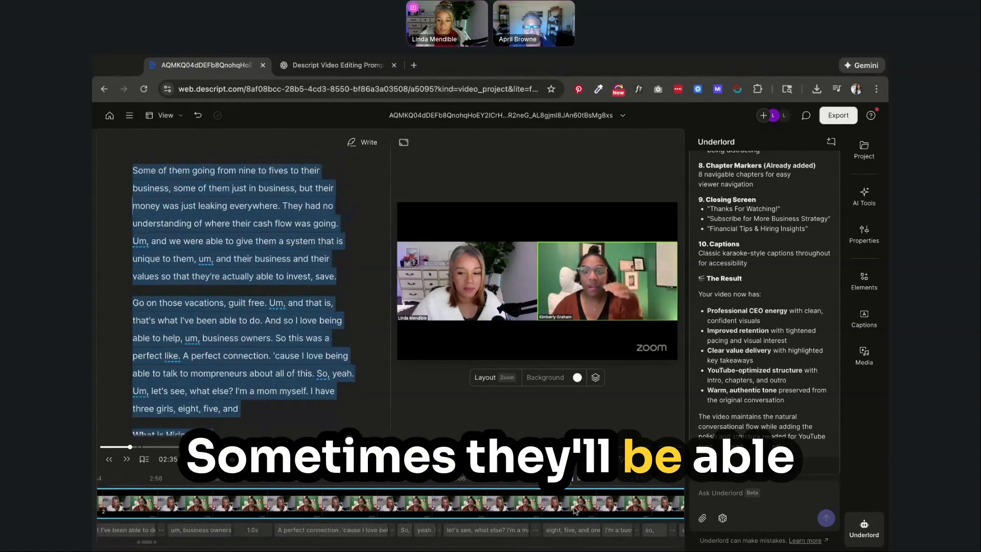
pyautogui.click(574, 510)
pyautogui.hscroll(3, 574, 510)
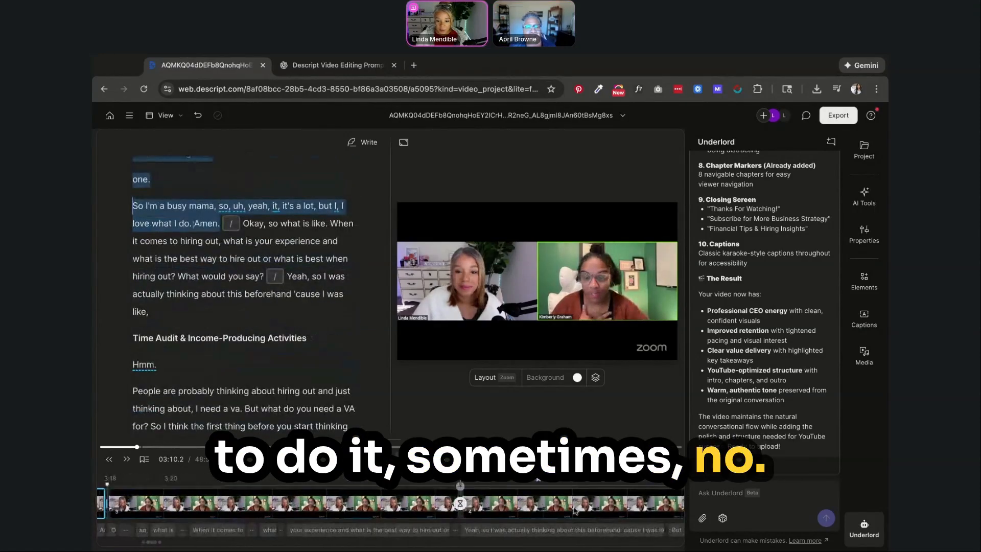
pyautogui.click(574, 510)
pyautogui.hscroll(3, 574, 510)
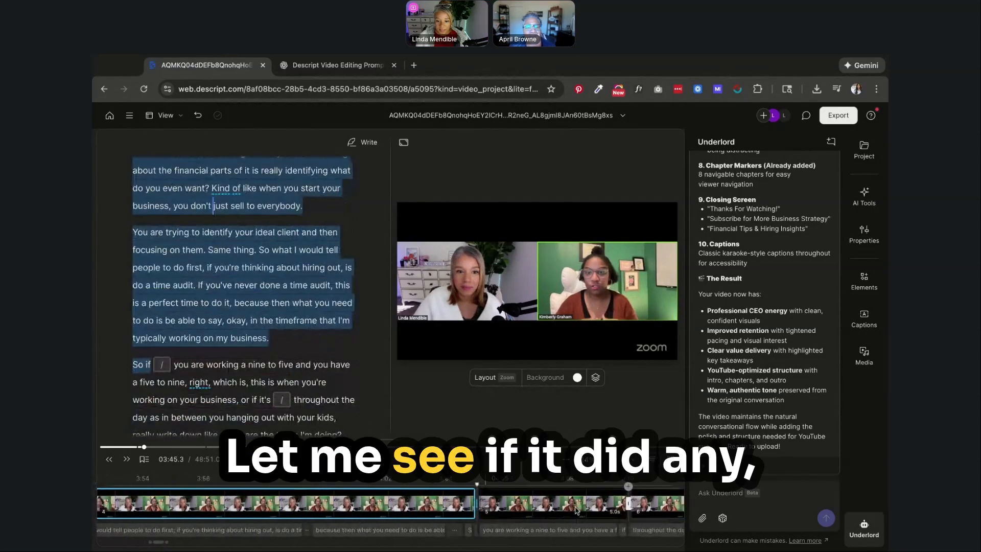
# Play the lead-in to the "Do a Time Audit First" scene to review its text overlay
pyautogui.click(437, 505)
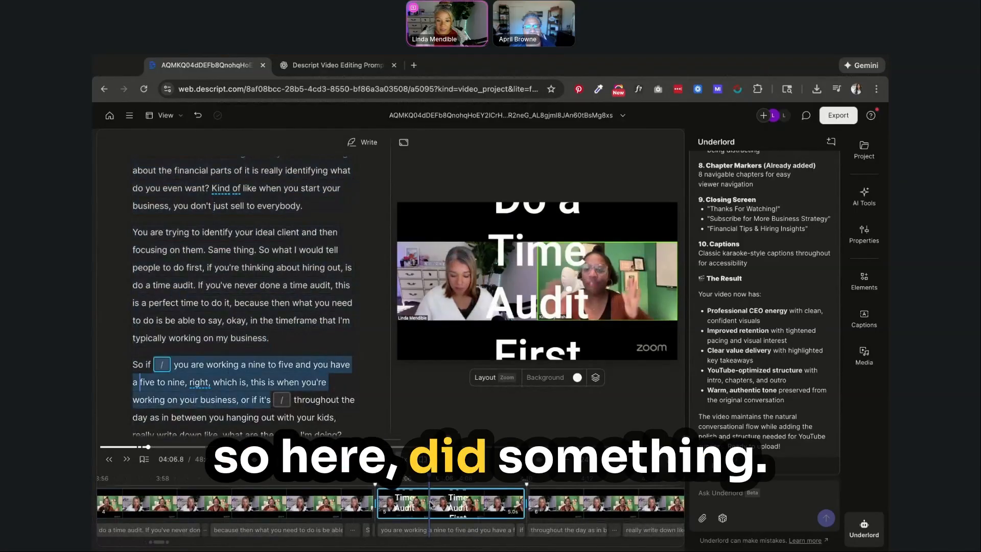
pyautogui.click(310, 501)
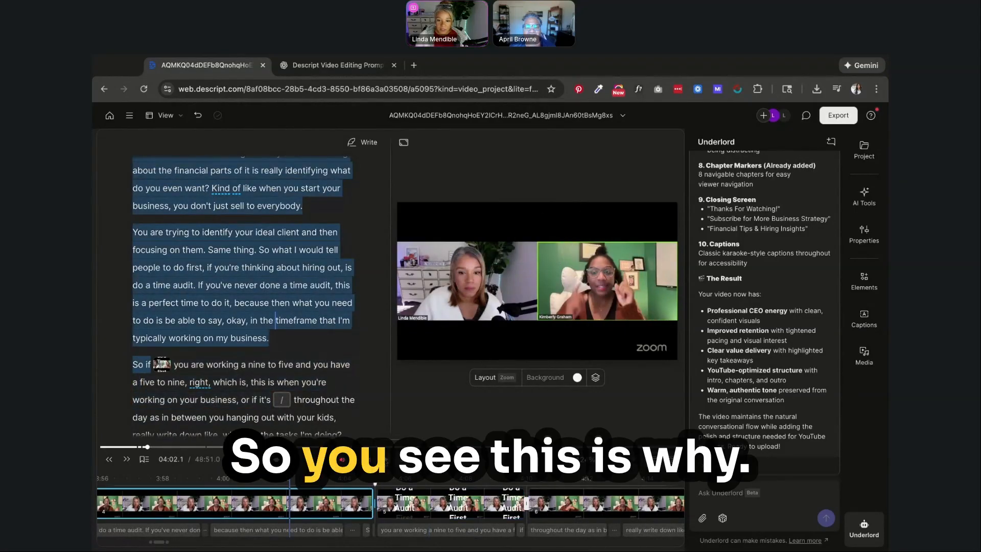
pyautogui.click(384, 459)
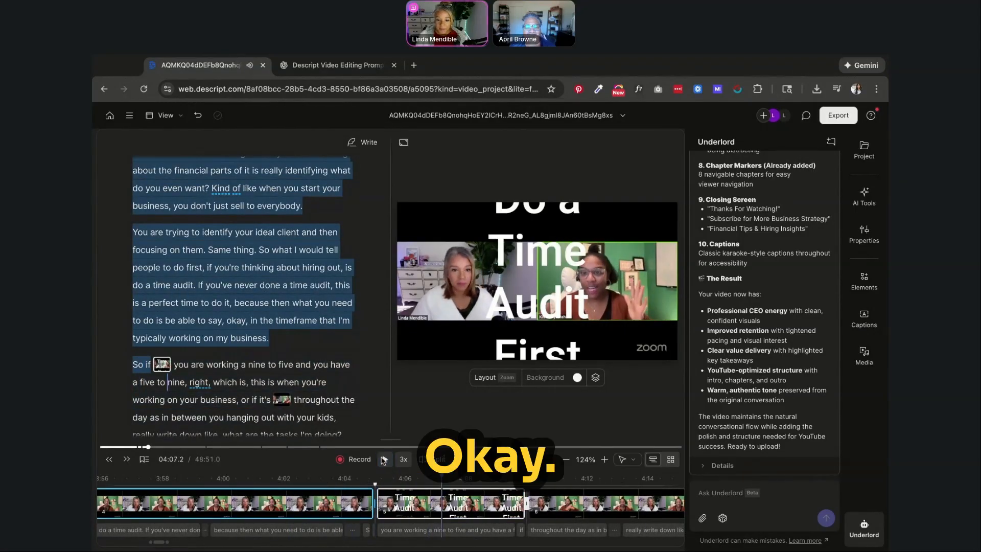
# Switch the layout pack for the "Do a Time Audit First" scene to "Miami dragonfruit - light" from the gallery
pyautogui.click(445, 506)
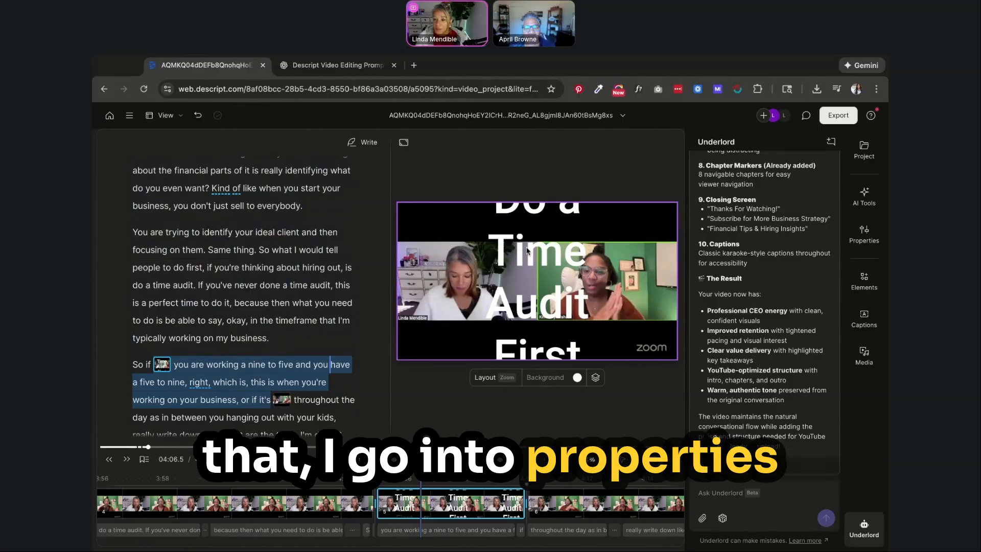
pyautogui.click(868, 240)
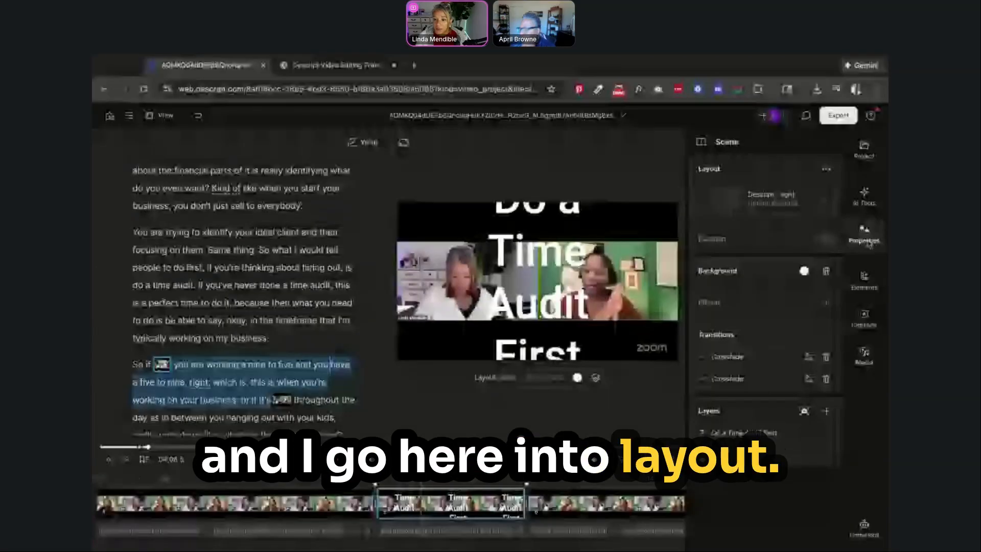
pyautogui.click(736, 197)
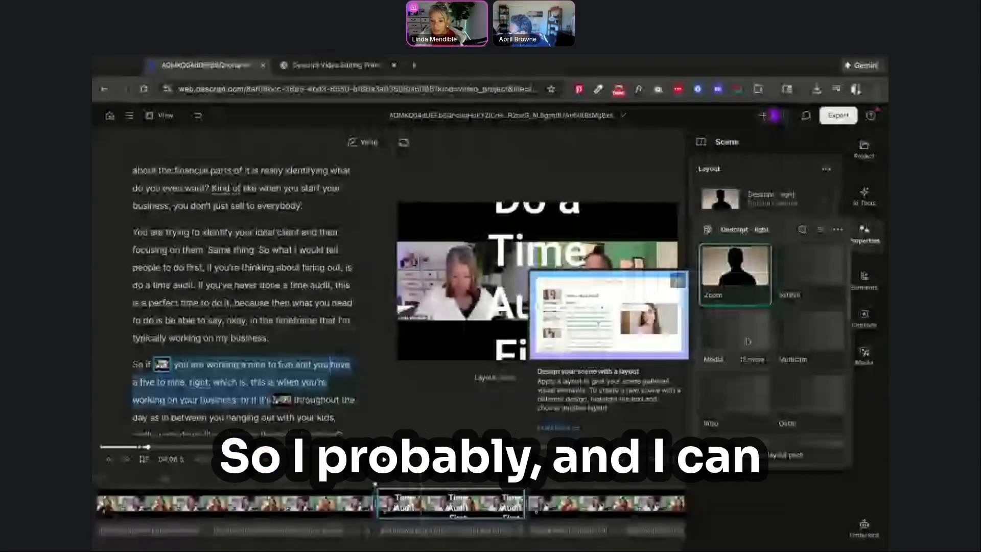
pyautogui.scroll(-2, 801, 352)
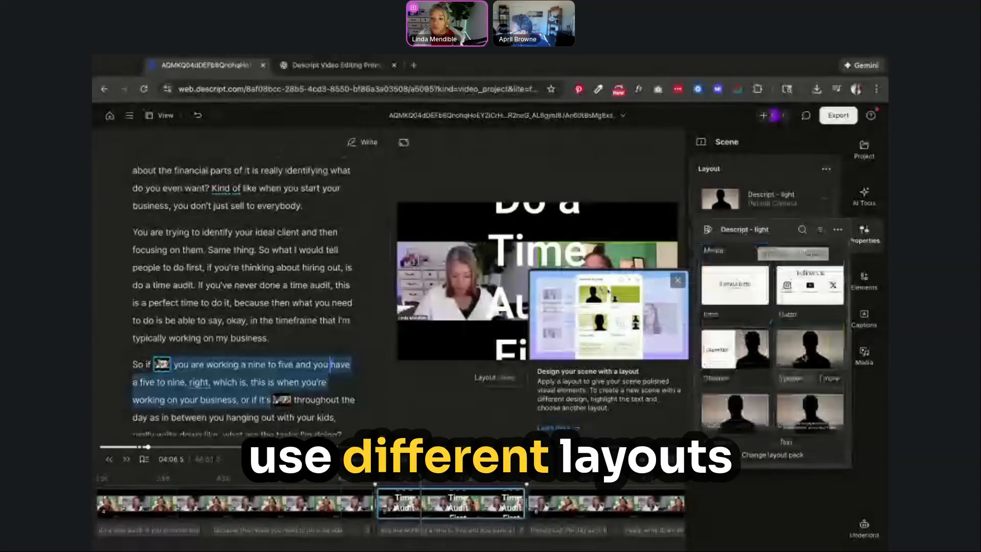
pyautogui.scroll(1, 775, 442)
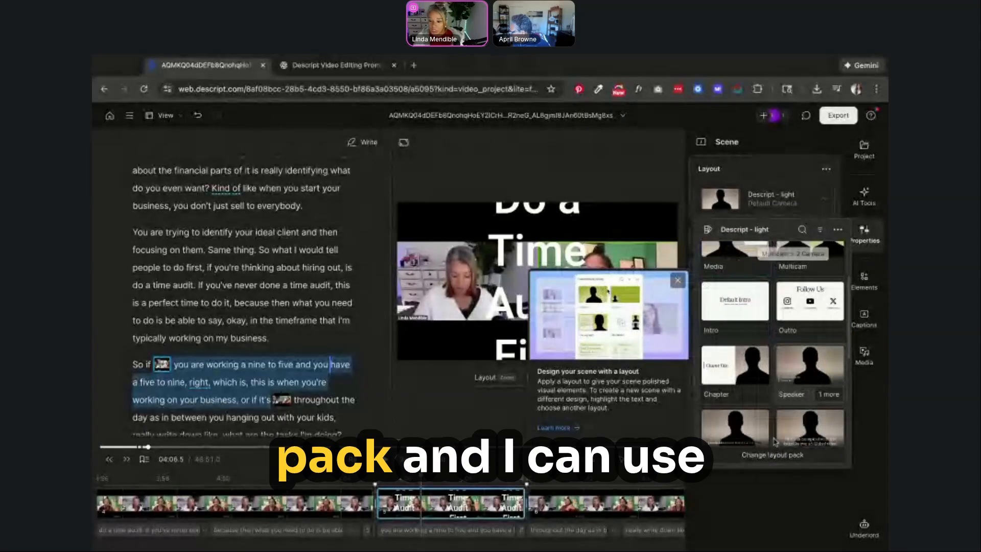
pyautogui.click(772, 454)
pyautogui.scroll(-4, 767, 341)
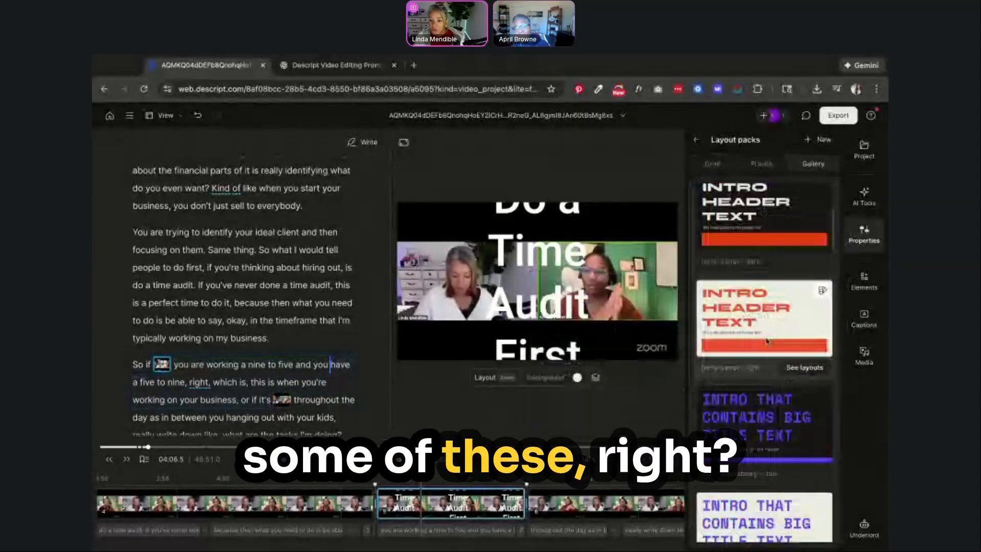
pyautogui.scroll(-8, 766, 342)
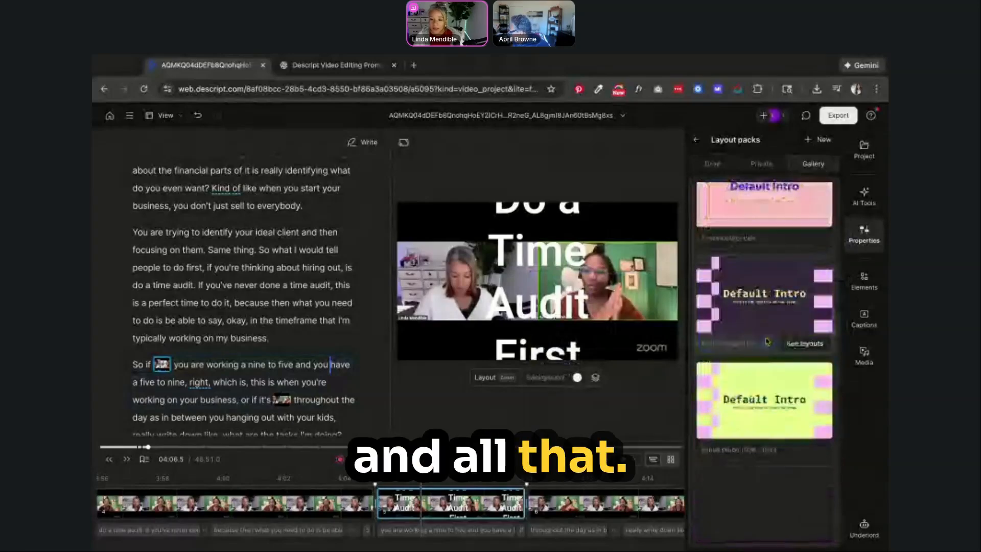
pyautogui.scroll(-3, 768, 341)
pyautogui.click(775, 314)
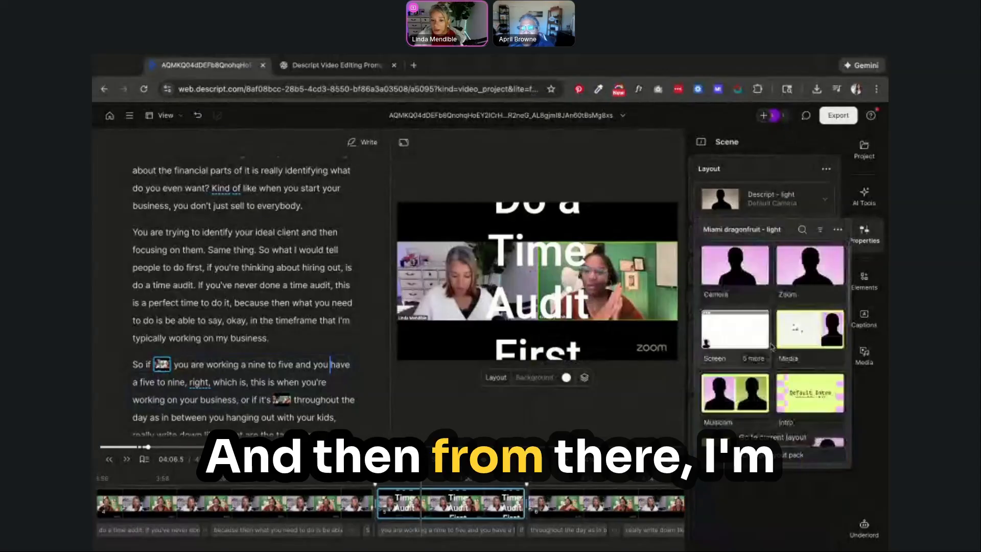
# Apply the pack's List Split Screen layout to the time audit scene and play it back
pyautogui.scroll(-2, 772, 346)
pyautogui.scroll(-3, 772, 346)
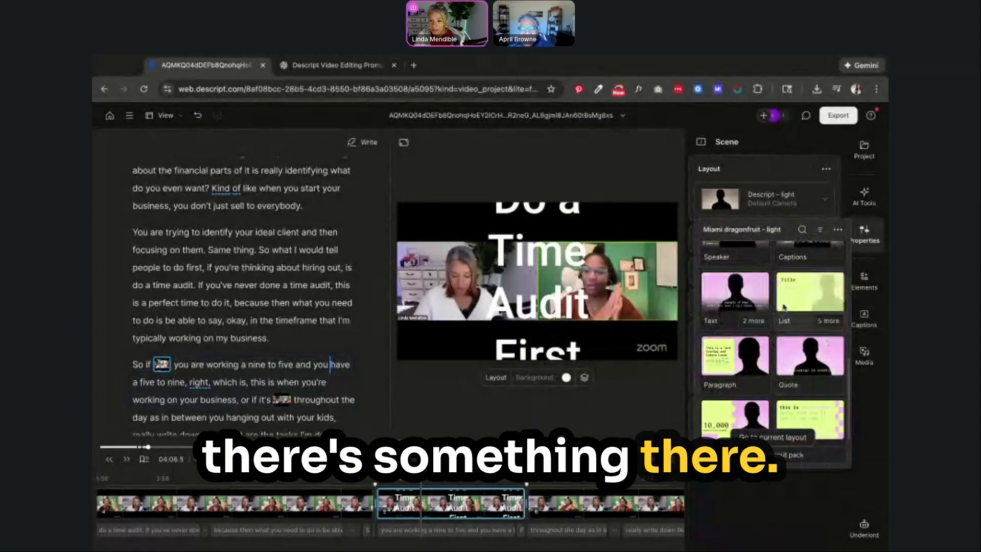
pyautogui.click(807, 295)
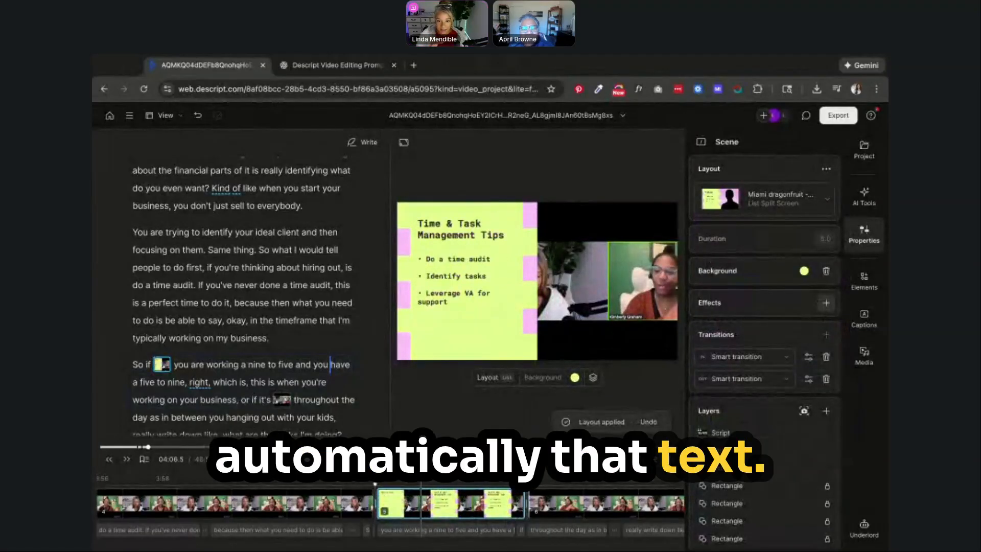
pyautogui.click(300, 482)
pyautogui.click(412, 459)
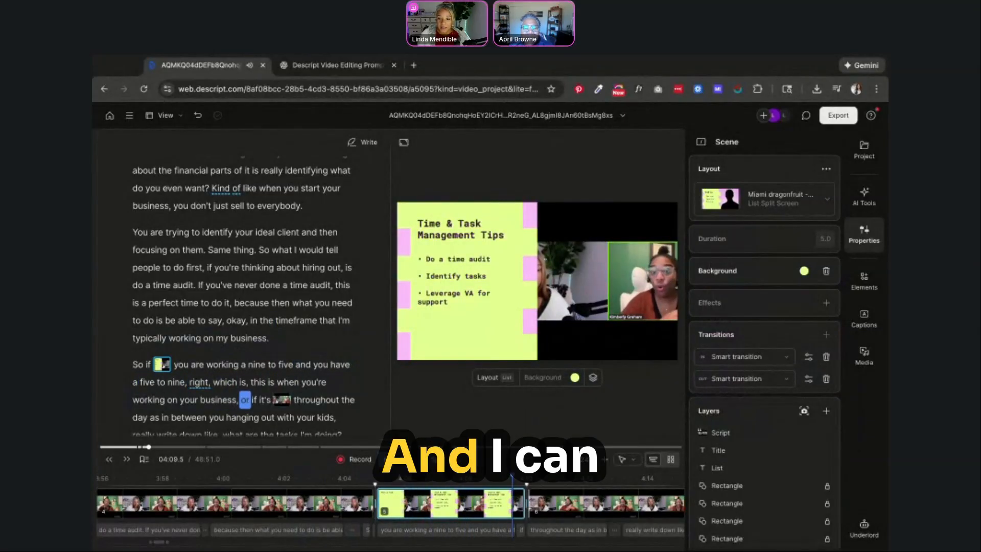
# Reframe the footage in the split screen to show only the guest, and replay the scene
pyautogui.click(608, 305)
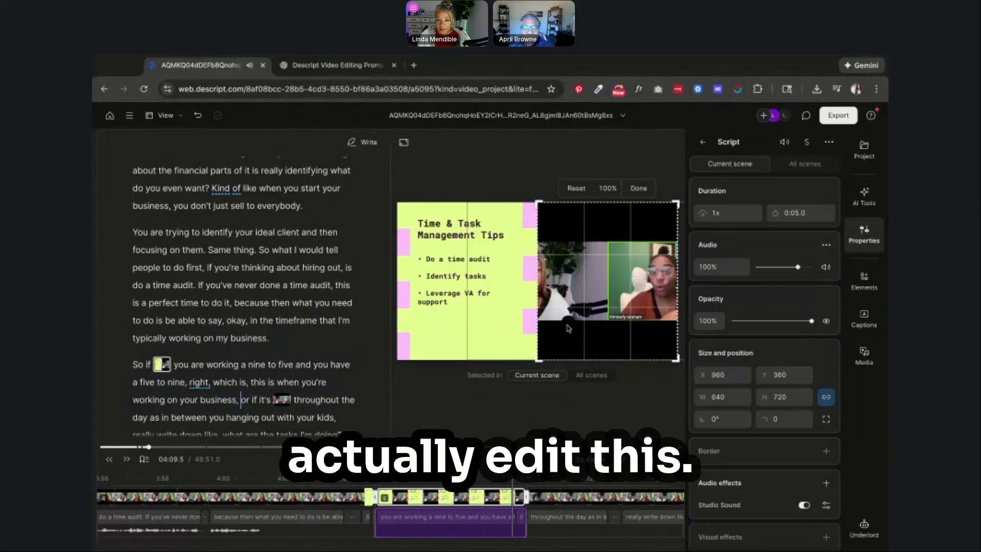
pyautogui.moveTo(616, 243); pyautogui.dragTo(598, 241)
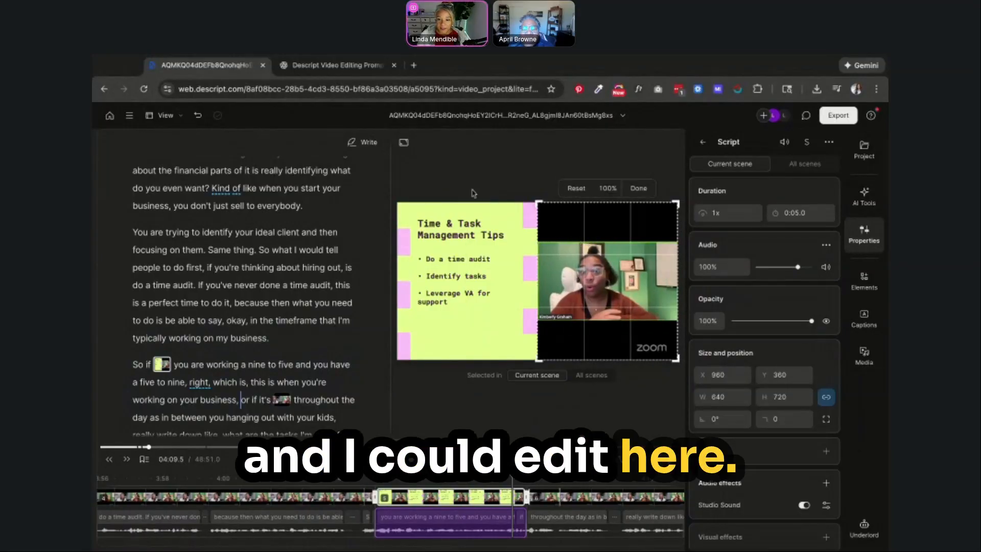
pyautogui.click(473, 193)
pyautogui.moveTo(513, 478); pyautogui.dragTo(348, 478)
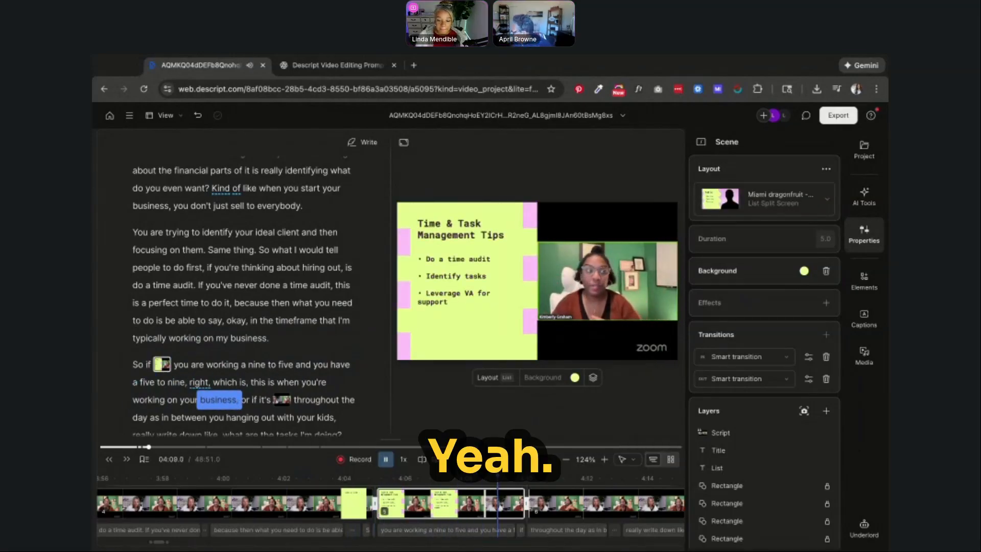
pyautogui.press('space')
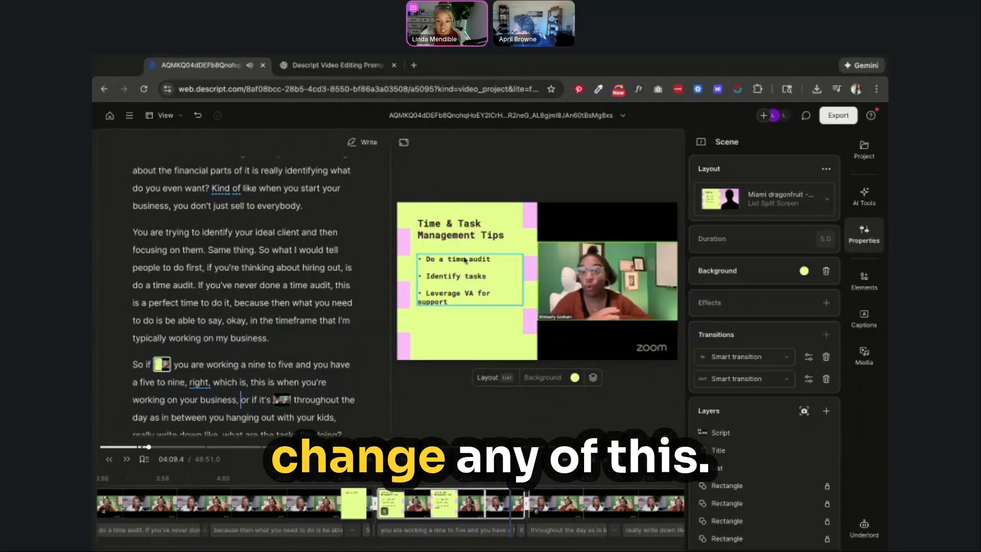
# Inspect the editable text settings of the "Time & Task Management Tips" title and its bullet list
pyautogui.click(463, 237)
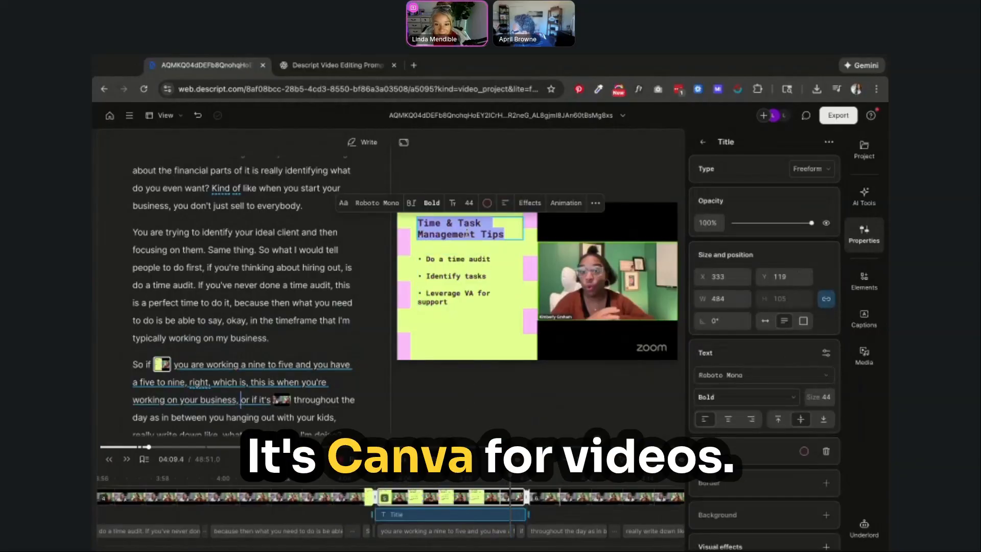
pyautogui.click(461, 268)
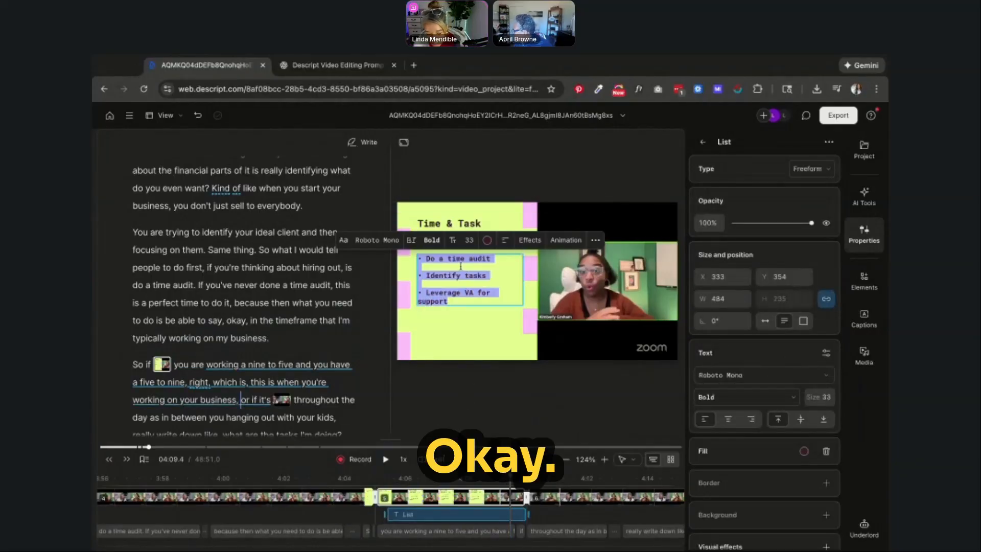
pyautogui.click(465, 340)
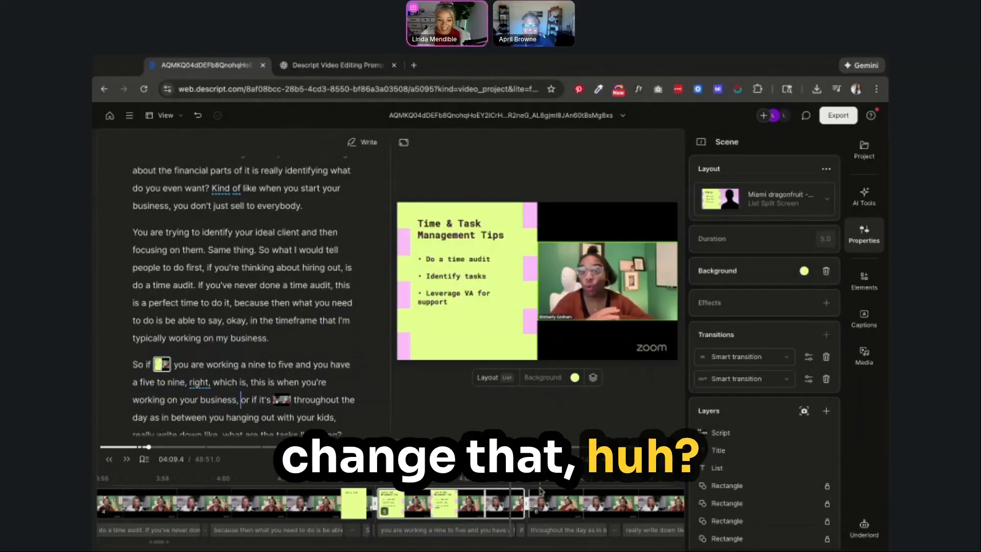
# Apply the Miami dragonfruit pack's audiogram and captions layout to the "Income-Producing Activities" scene and play it back
pyautogui.click(355, 506)
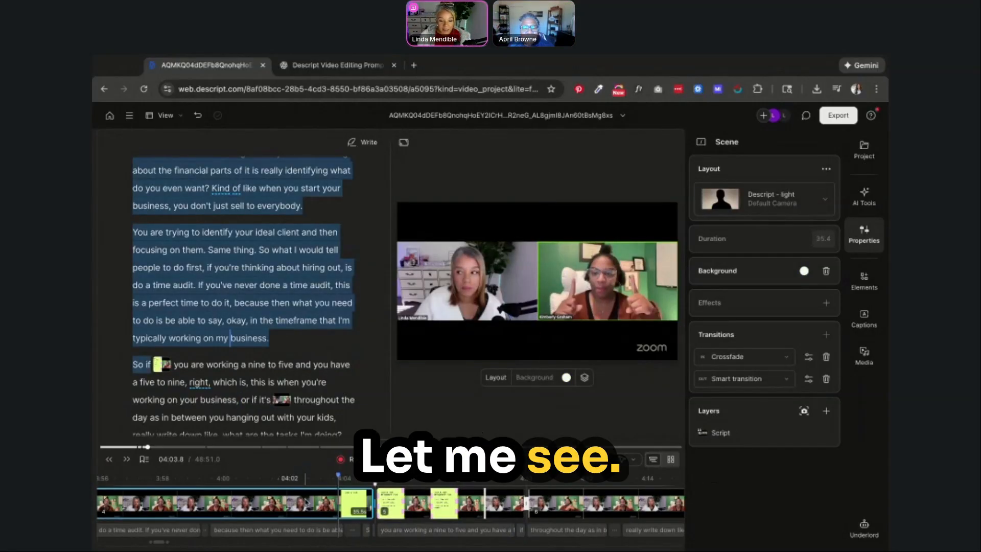
pyautogui.hscroll(-10, 342, 502)
pyautogui.hscroll(20, 342, 502)
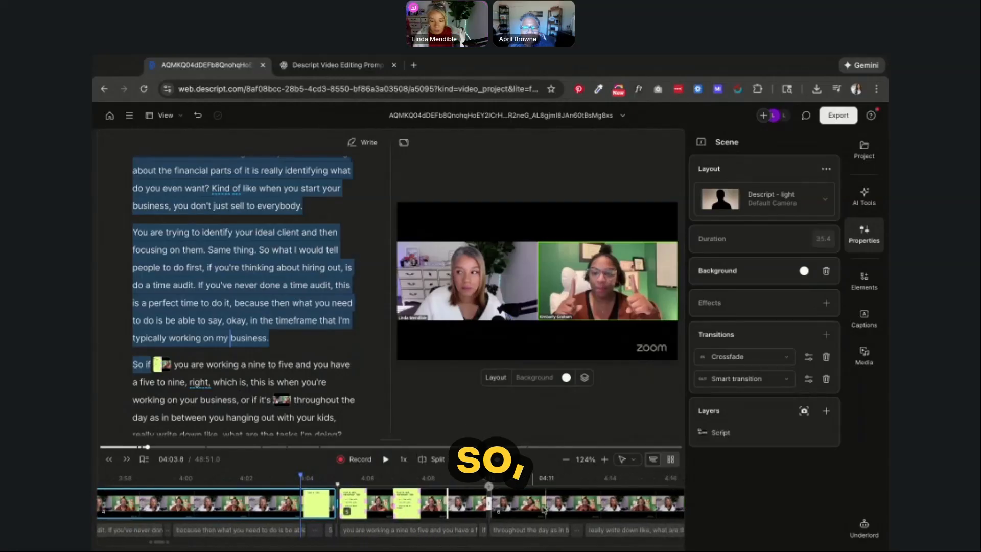
pyautogui.click(492, 503)
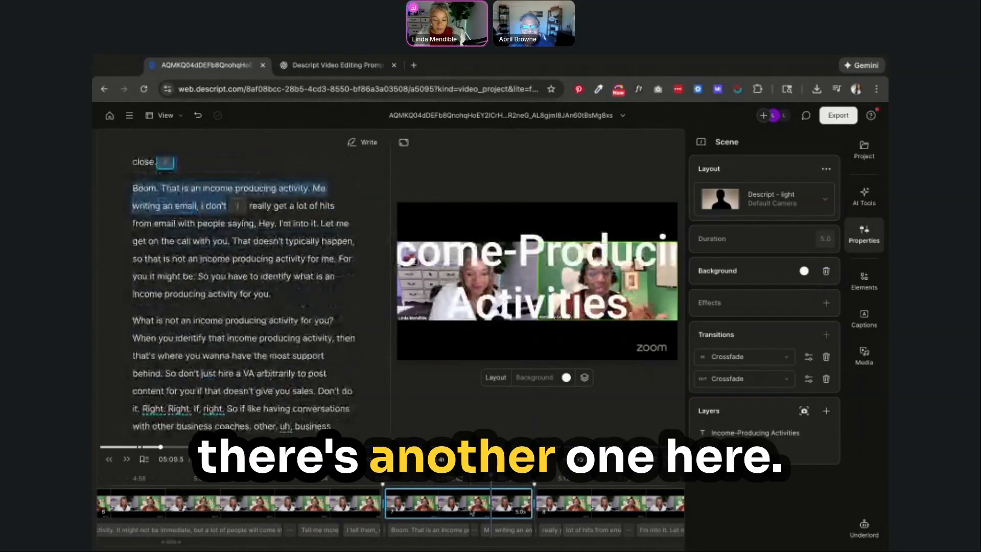
pyautogui.click(325, 505)
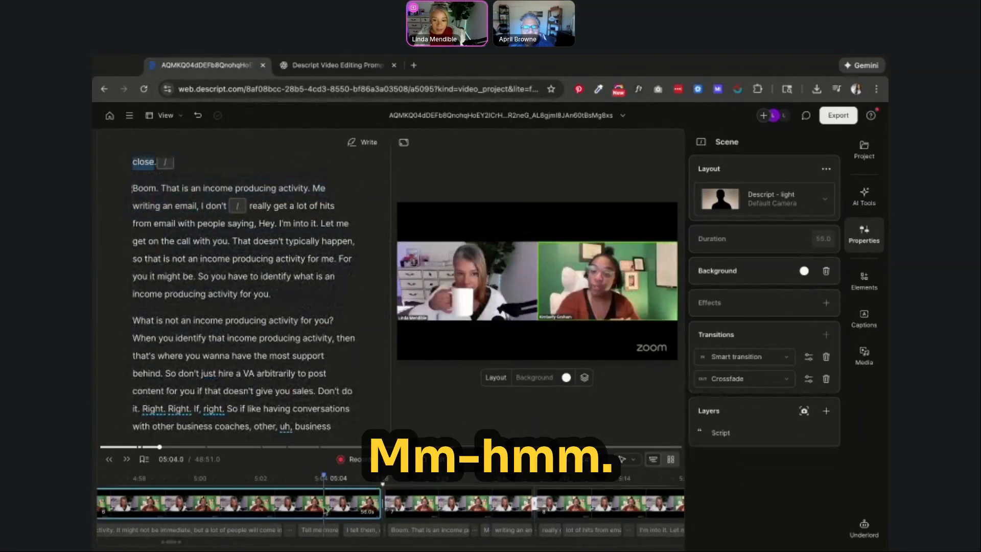
pyautogui.click(466, 506)
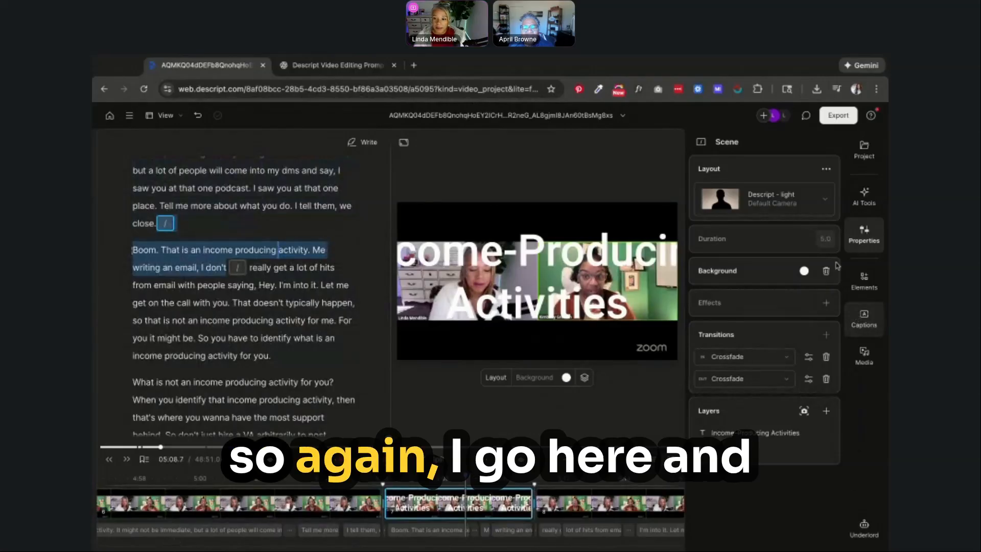
pyautogui.click(823, 196)
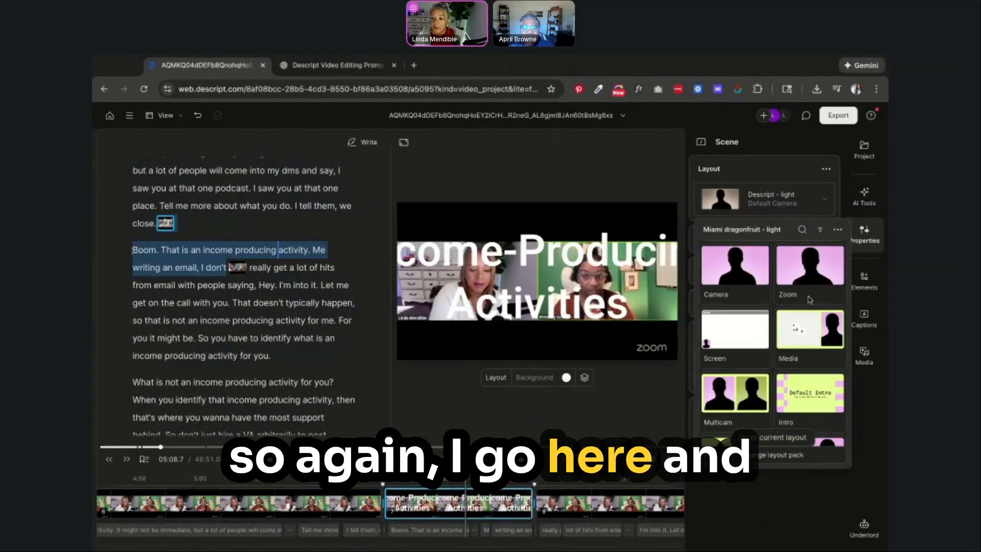
pyautogui.scroll(-5, 812, 307)
pyautogui.scroll(5, 809, 331)
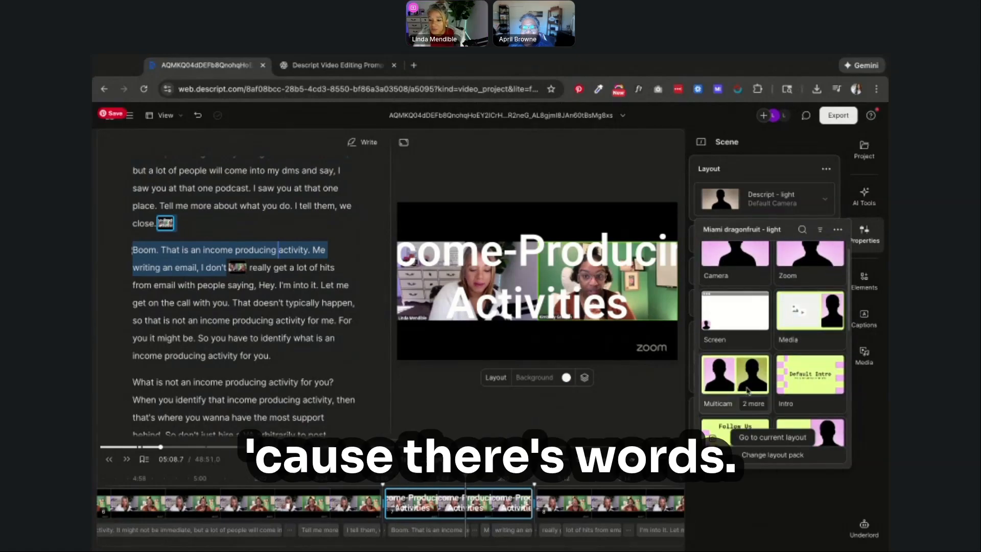
pyautogui.scroll(-6, 748, 391)
pyautogui.scroll(-2, 747, 391)
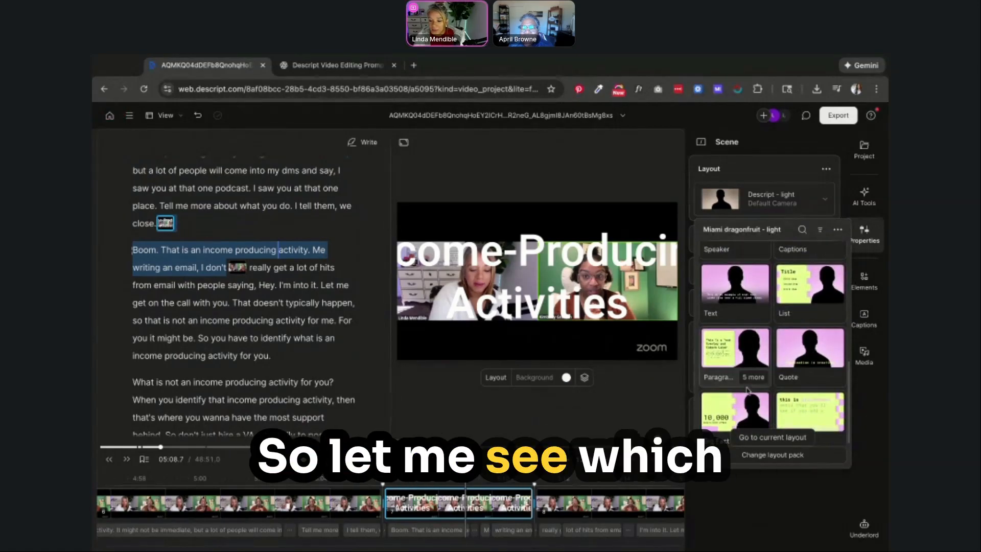
pyautogui.click(808, 398)
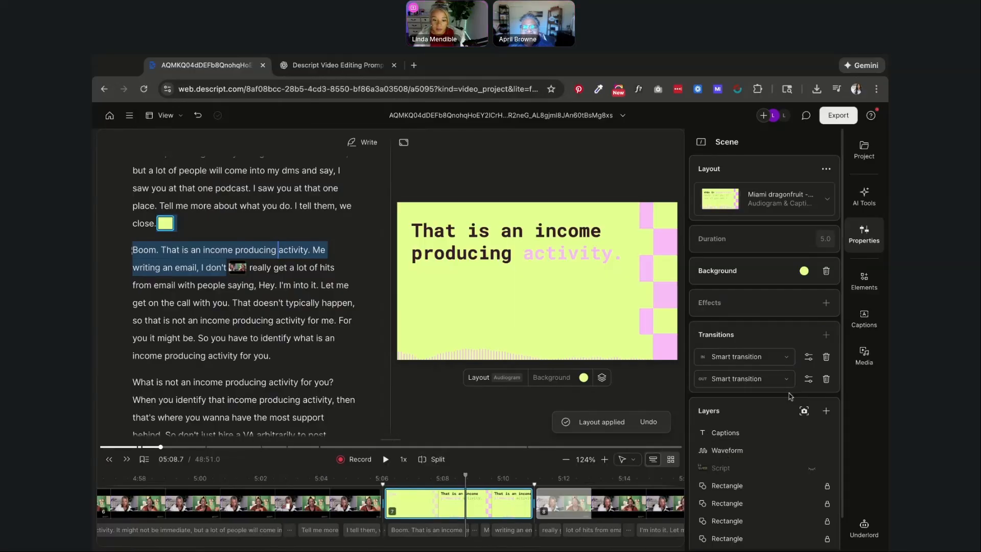
pyautogui.click(366, 490)
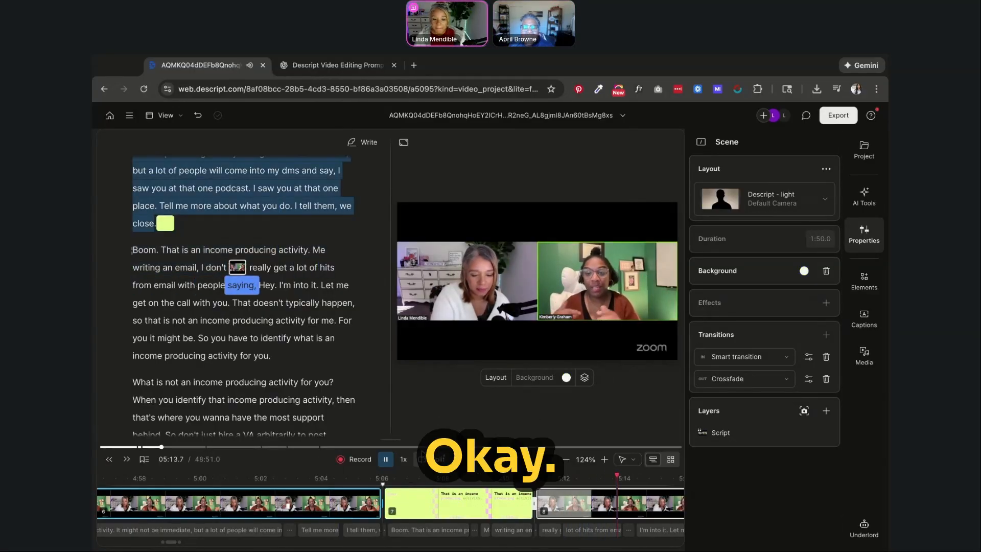
# Apply a Miami dragonfruit split-screen title layout to the scene that follows the audiogram scene
pyautogui.click(580, 507)
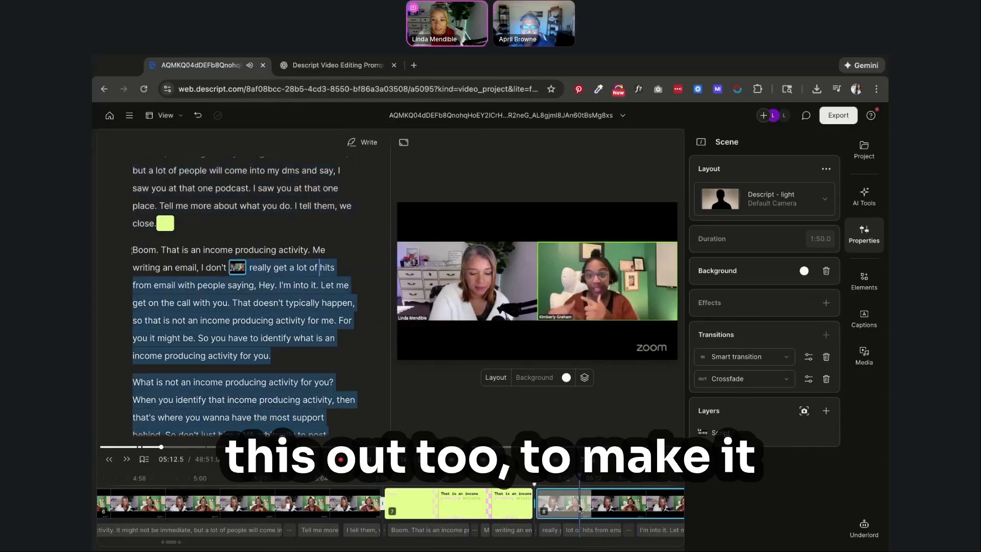
pyautogui.click(758, 207)
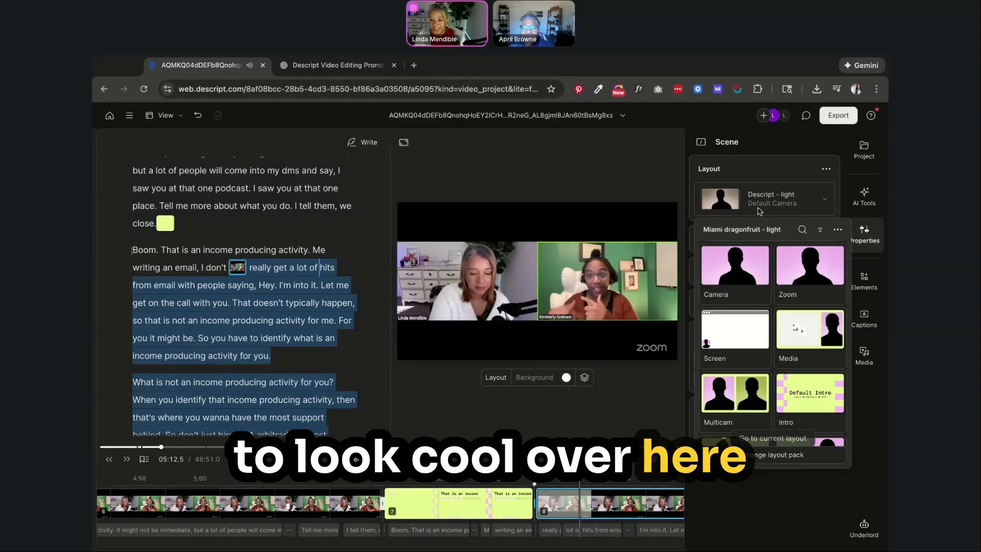
pyautogui.scroll(-5, 771, 332)
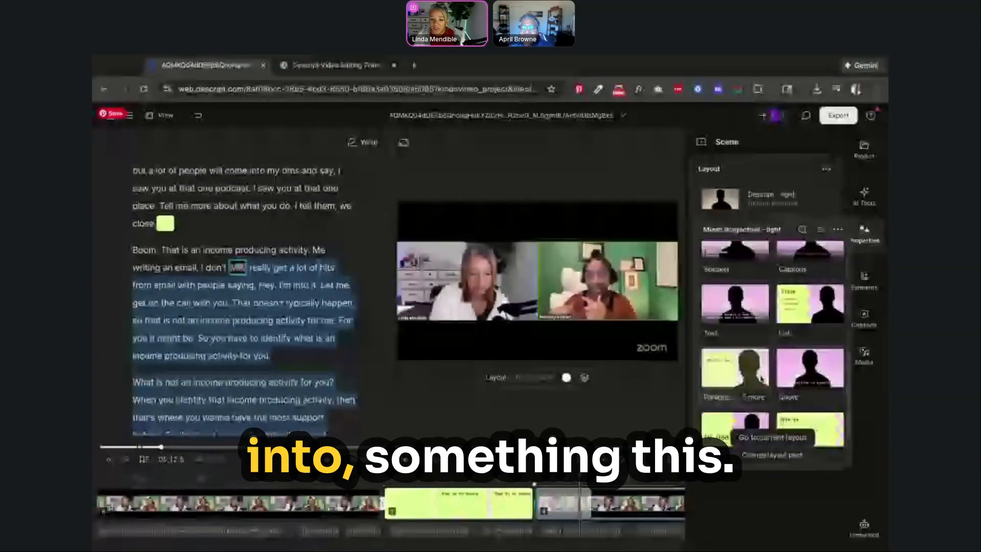
pyautogui.scroll(-1, 761, 379)
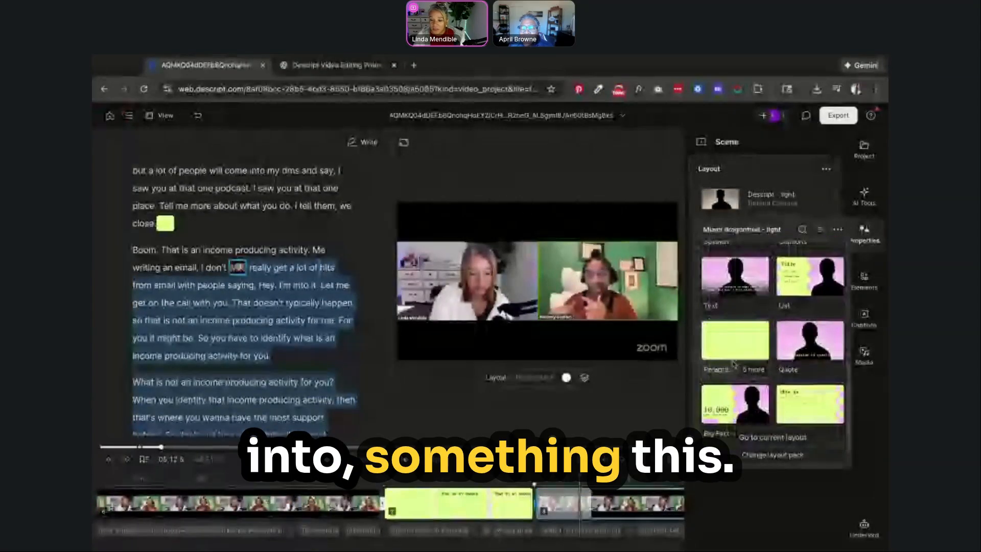
pyautogui.click(733, 409)
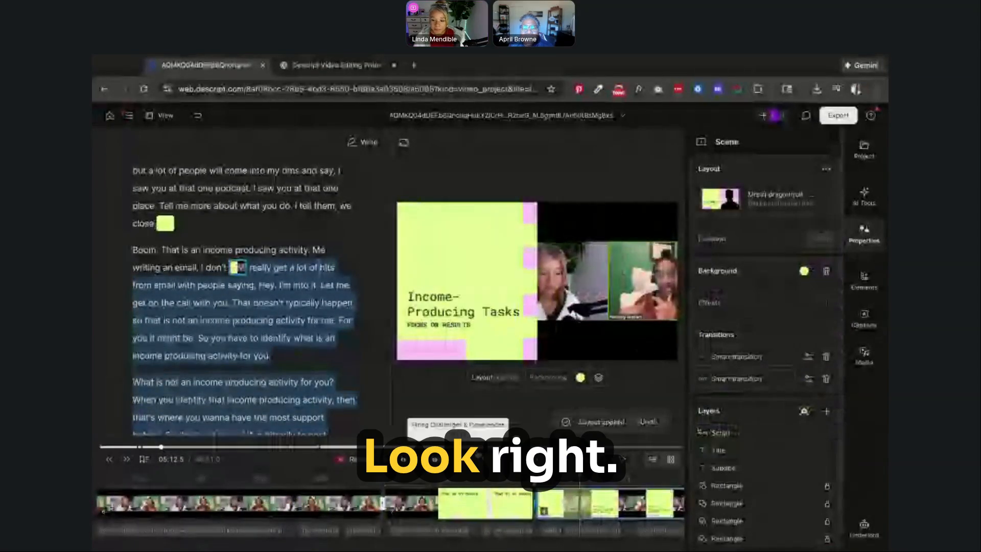
# Reframe the footage in the "Income-Producing Tasks" split screen to show only the guest, and play the transition into it
pyautogui.doubleClick(618, 283)
pyautogui.moveTo(618, 283); pyautogui.dragTo(564, 283)
pyautogui.moveTo(567, 322); pyautogui.dragTo(552, 324)
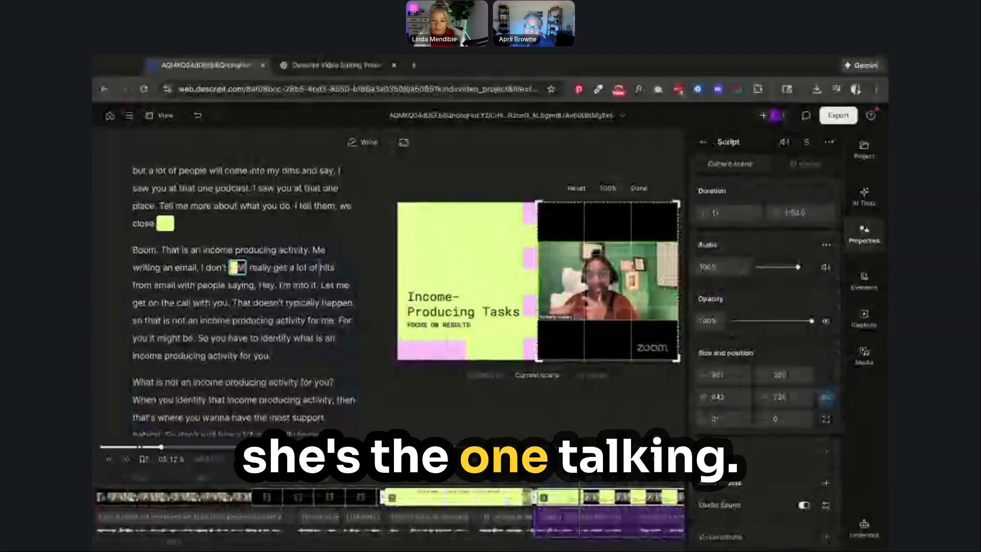
pyautogui.click(494, 479)
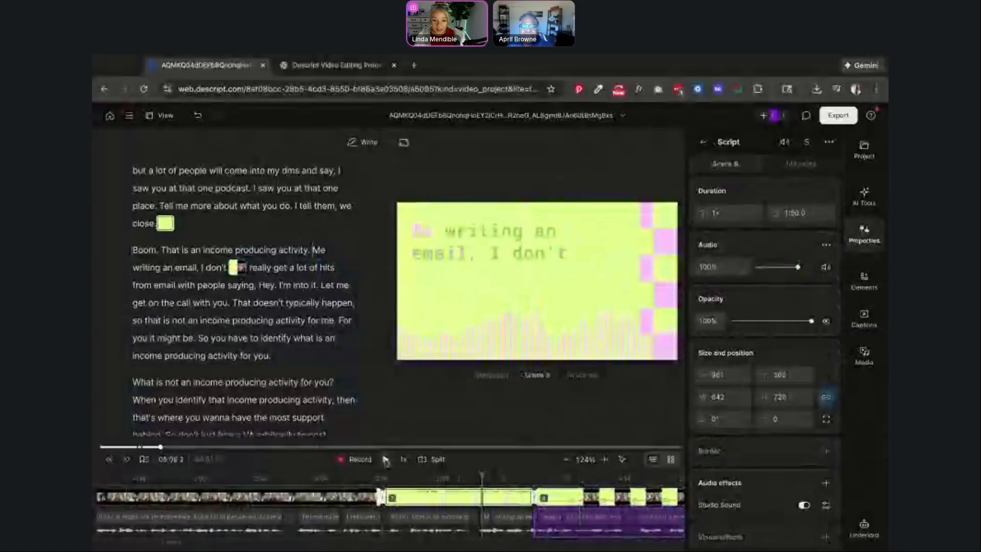
pyautogui.click(386, 461)
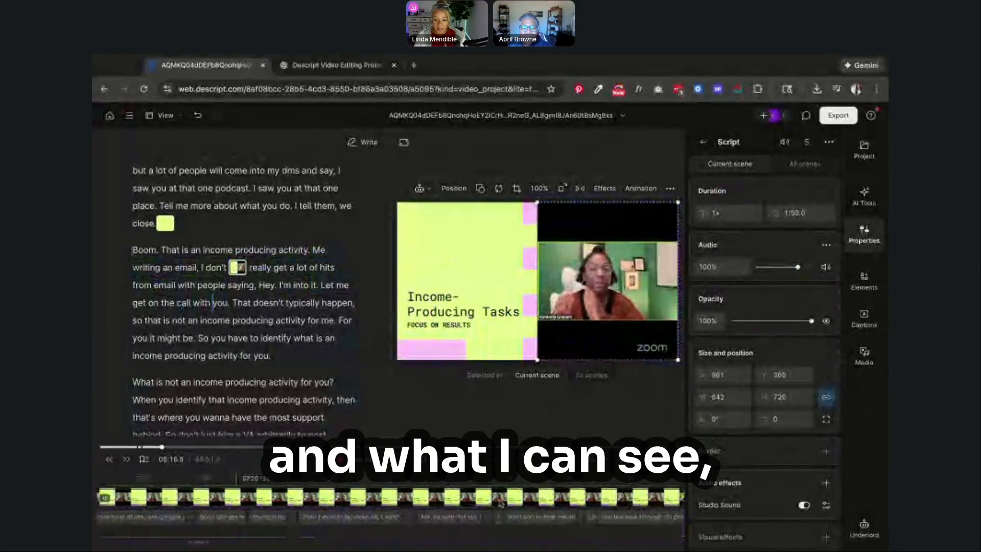
# Look through the rest of the timeline, checking which scenes already have restyled layouts and which remain plain footage
pyautogui.hscroll(5, 499, 503)
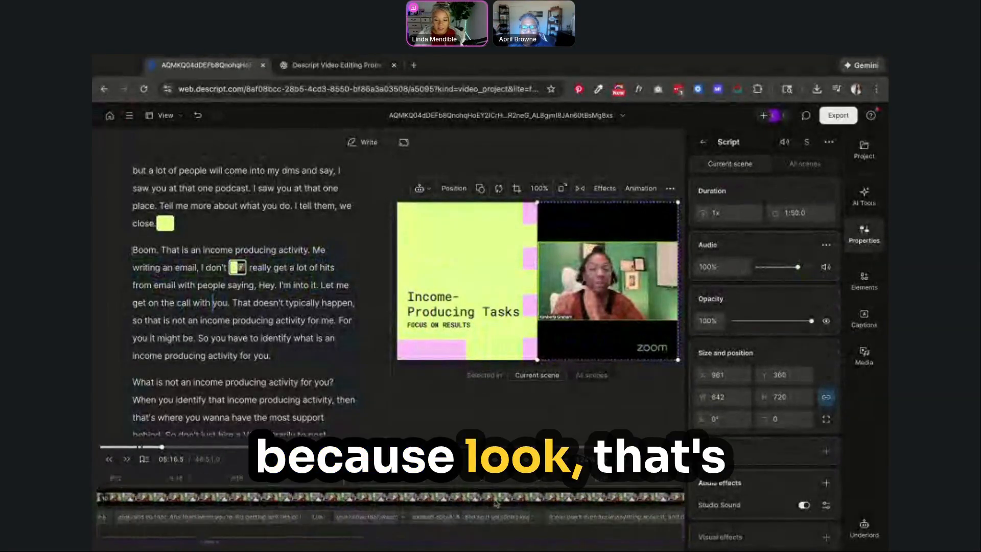
pyautogui.click(454, 502)
pyautogui.hscroll(10, 353, 504)
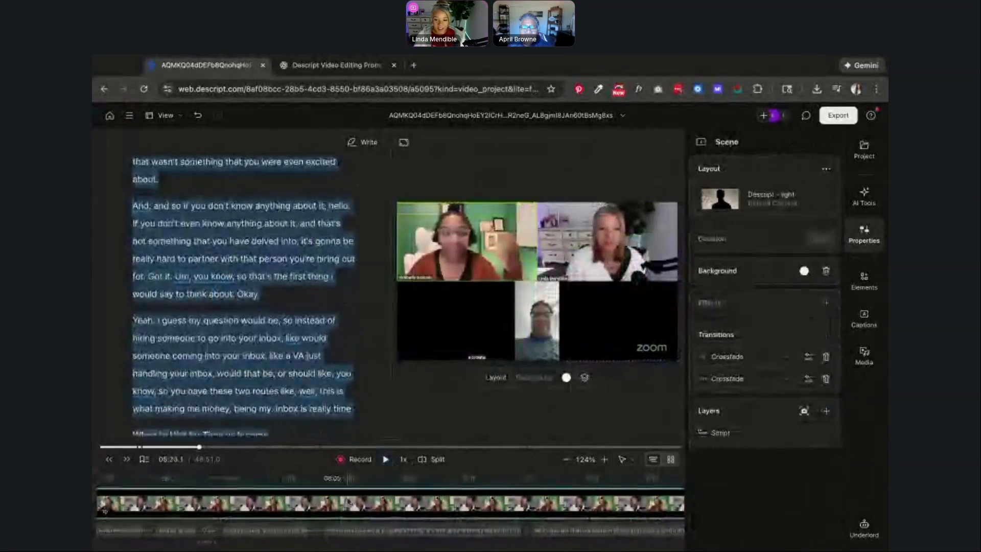
pyautogui.click(546, 332)
pyautogui.hscroll(-8, 433, 505)
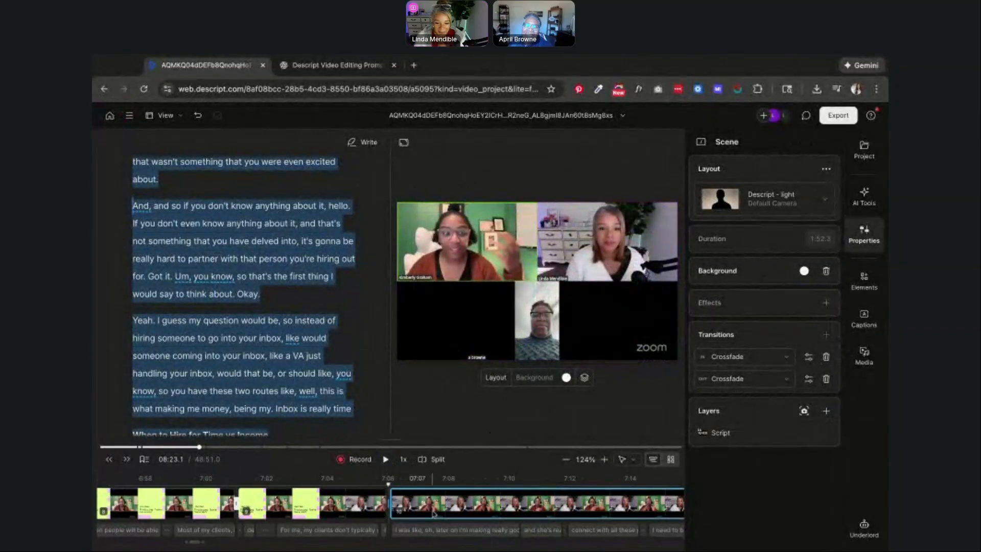
pyautogui.click(433, 513)
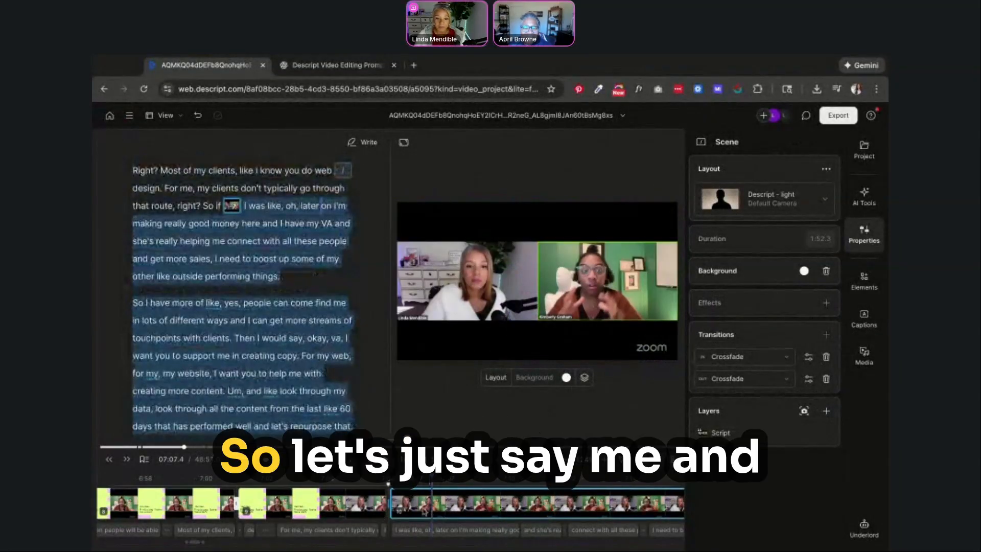
pyautogui.hscroll(-15, 289, 506)
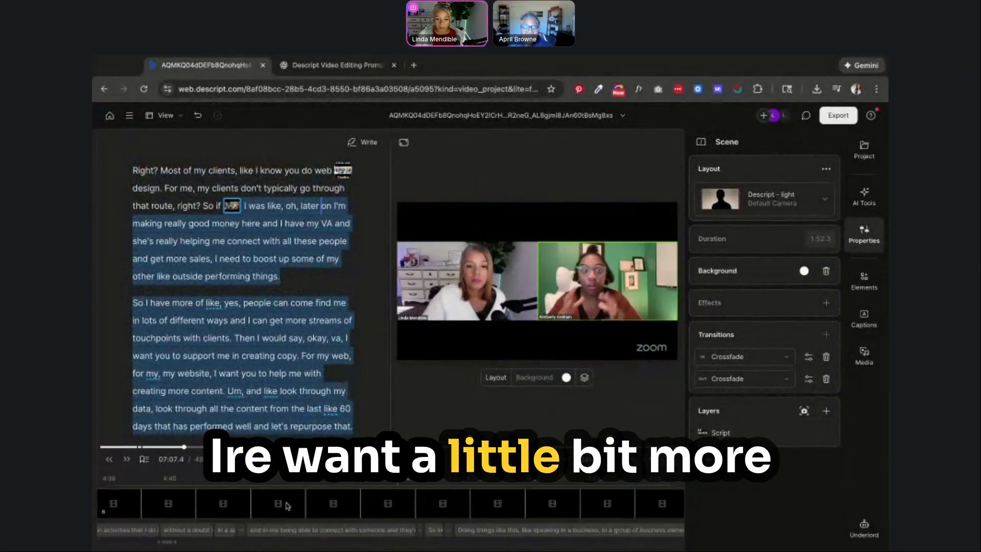
pyautogui.click(288, 506)
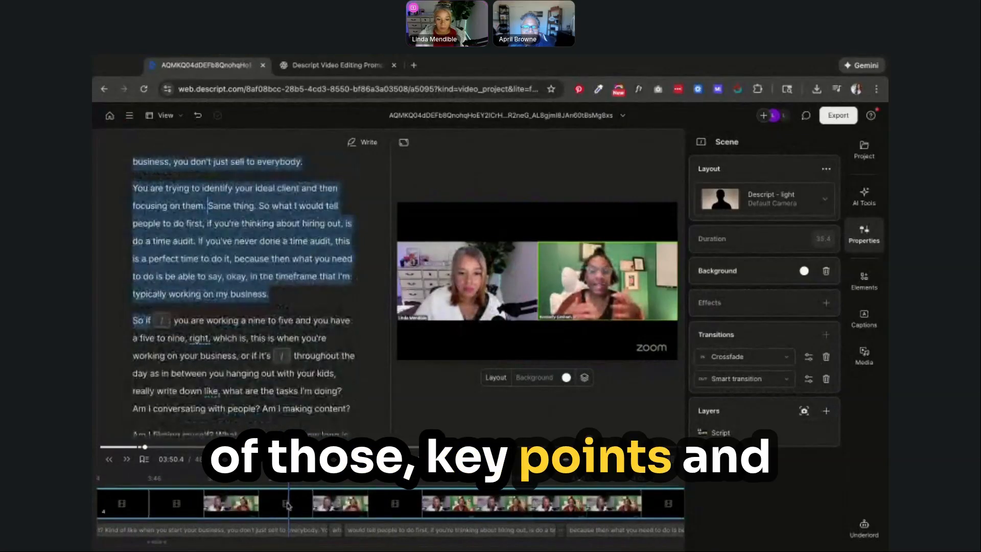
# Start an Underlord request with "can you apply the" and look up the layout pack's exact name in the scene's layouts
pyautogui.click(864, 527)
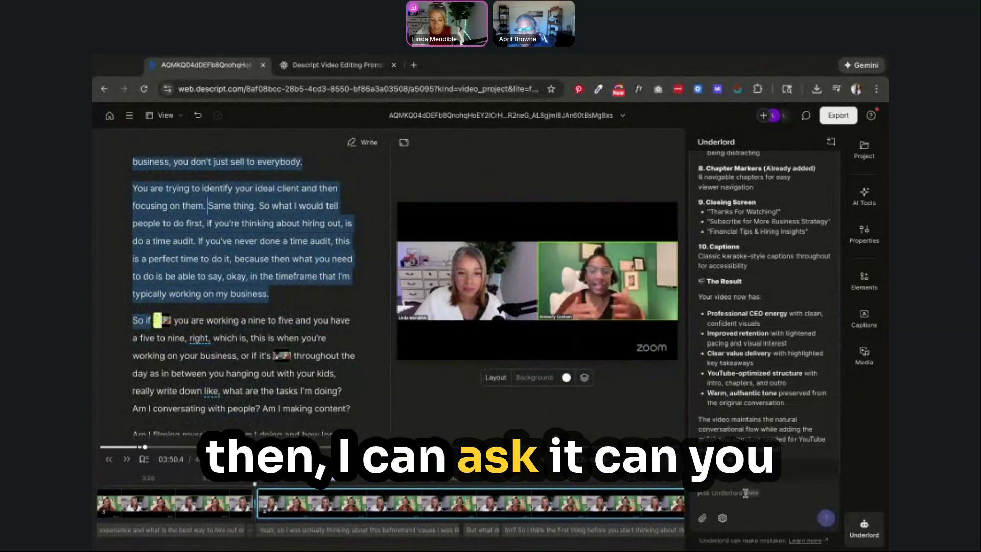
pyautogui.write('can you')
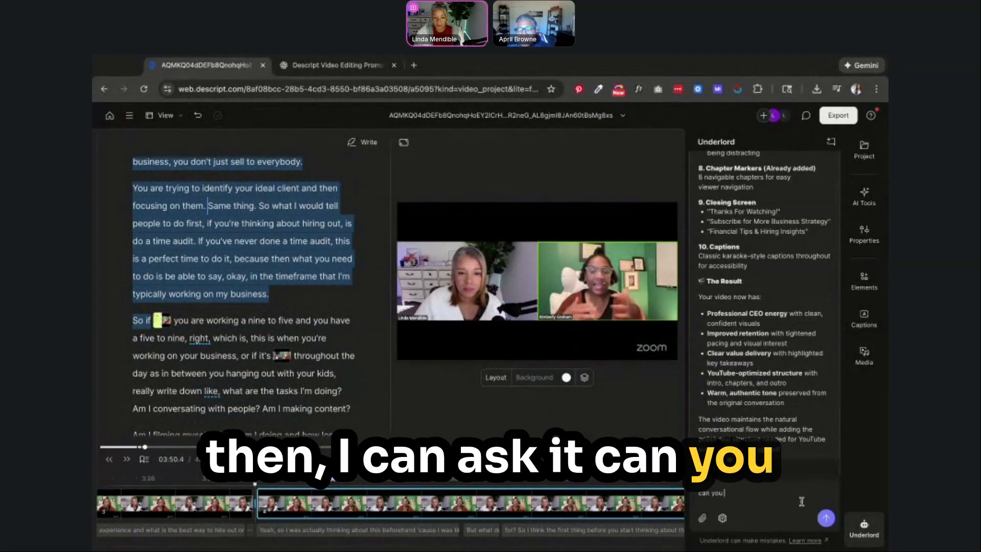
pyautogui.write(' apply the')
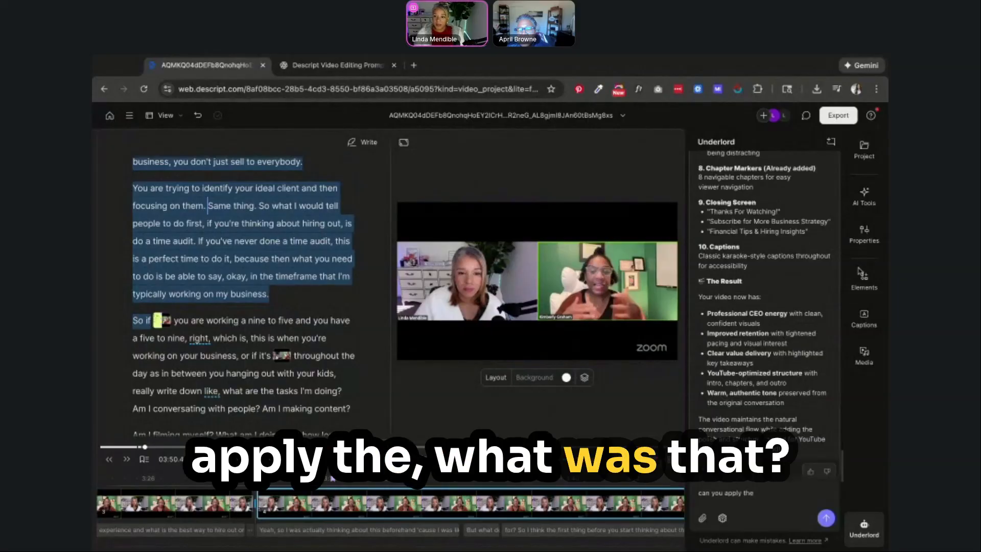
pyautogui.click(871, 240)
pyautogui.click(766, 198)
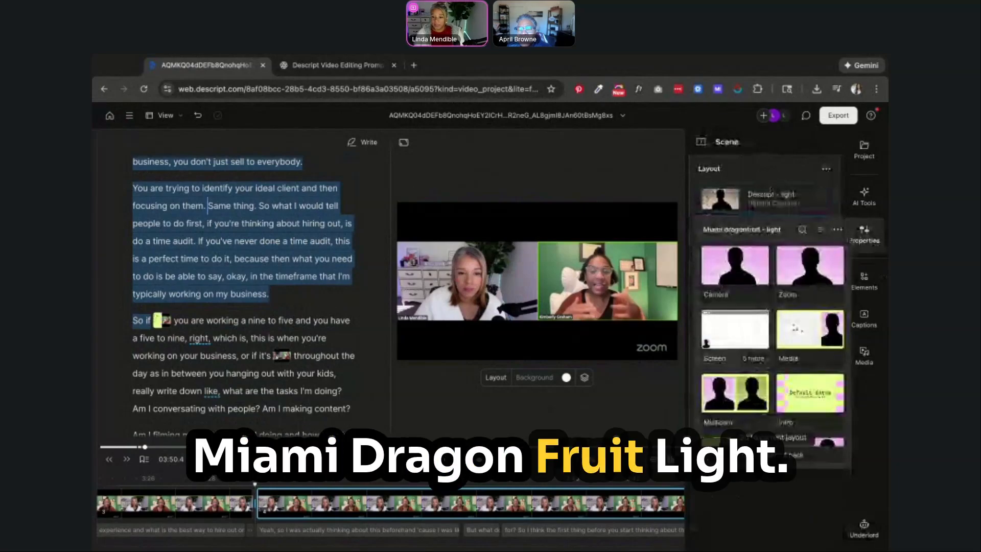
pyautogui.click(863, 526)
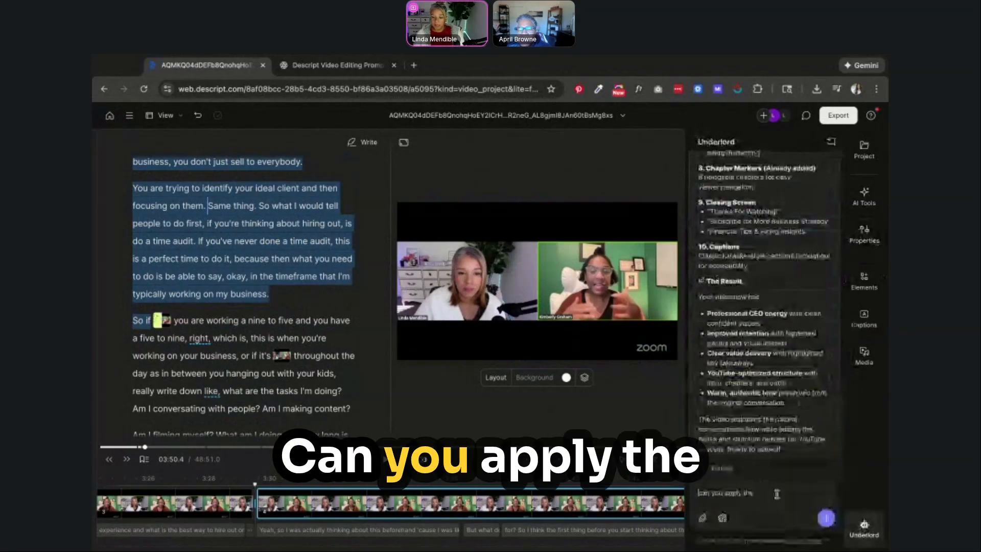
# Complete and send the Underlord request with "miami dragonfruit light to all of the videos including with b-roll and that would grab the viewers attention"
pyautogui.write('miami dragon')
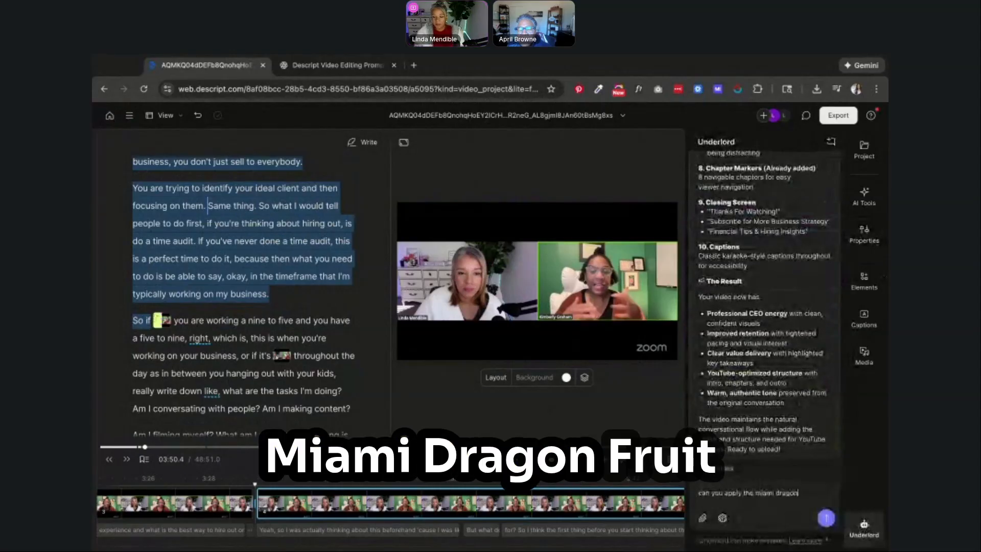
pyautogui.write('fruit light')
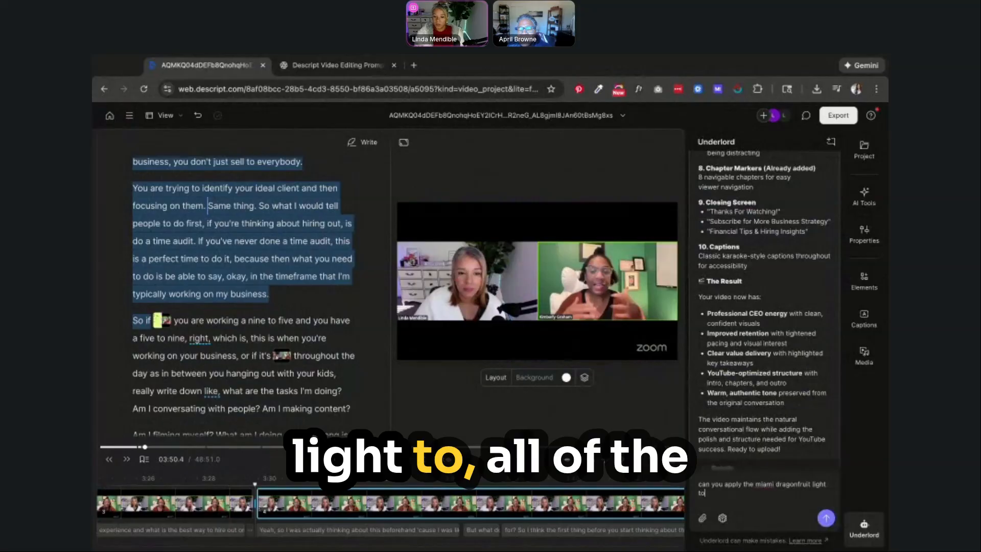
pyautogui.write(' to all of the vi')
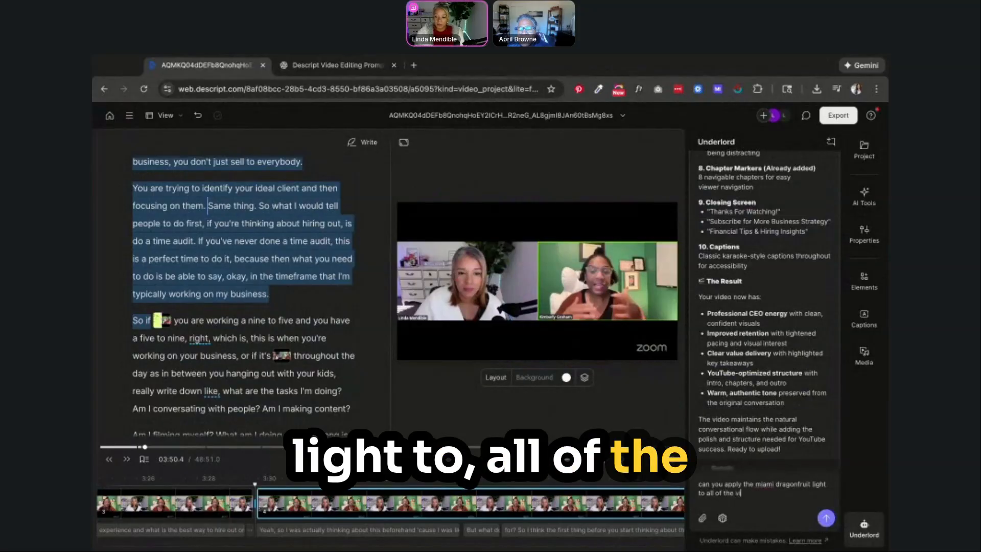
pyautogui.write('deos inc')
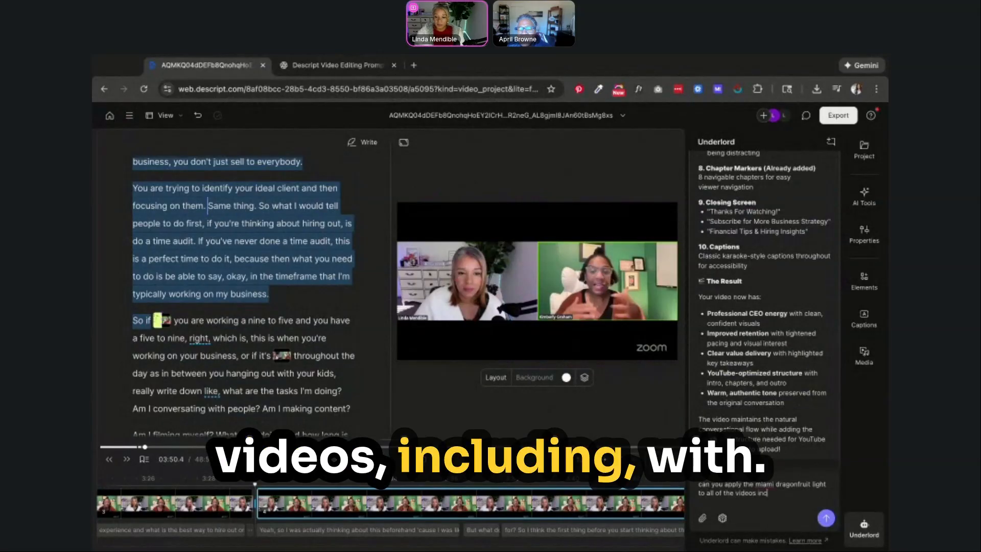
pyautogui.write(' with b-roll and tha')
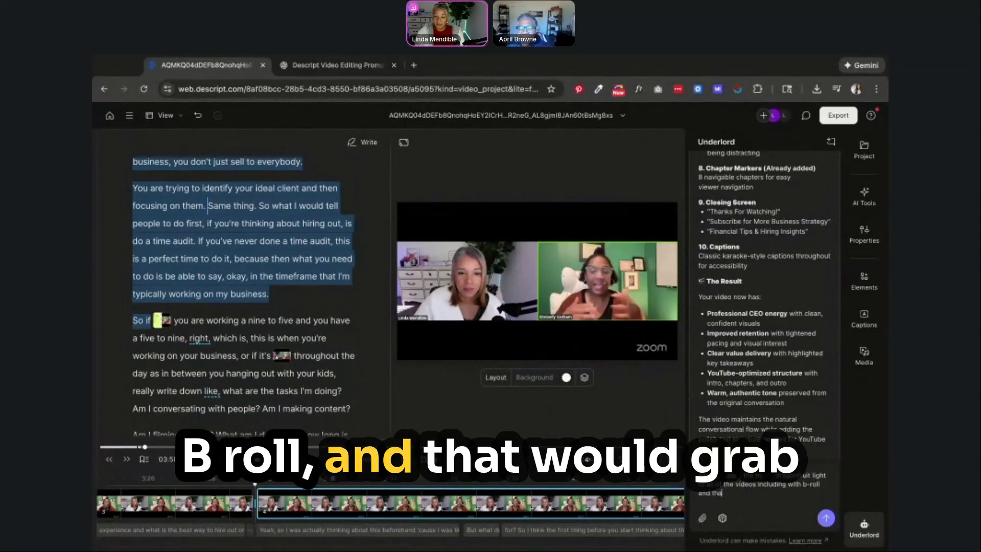
pyautogui.write('t would grab the viewers atte')
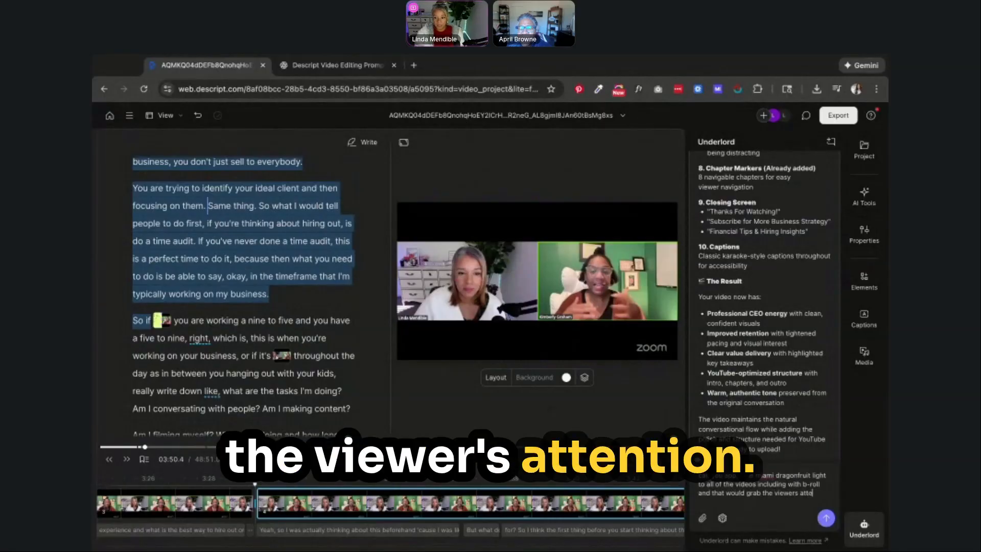
pyautogui.write('ntion')
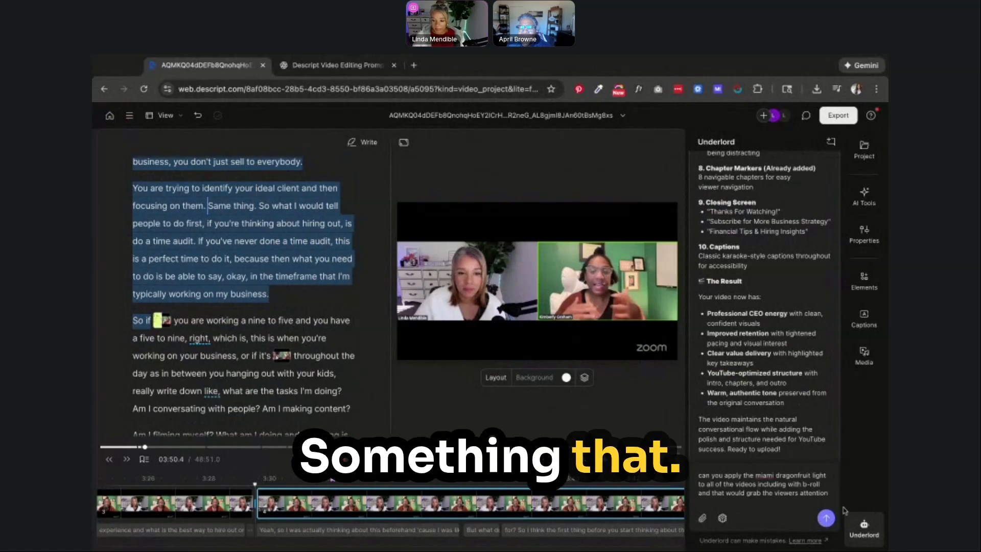
pyautogui.click(826, 518)
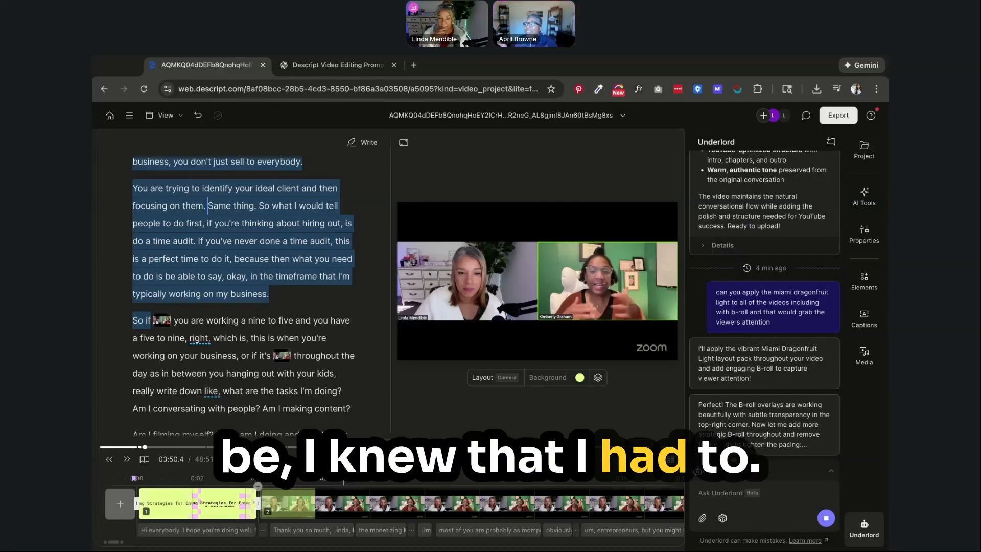
# Look through the first minute or so of the timeline for B-roll scenes while Underlord applies its edits
pyautogui.hscroll(5, 444, 496)
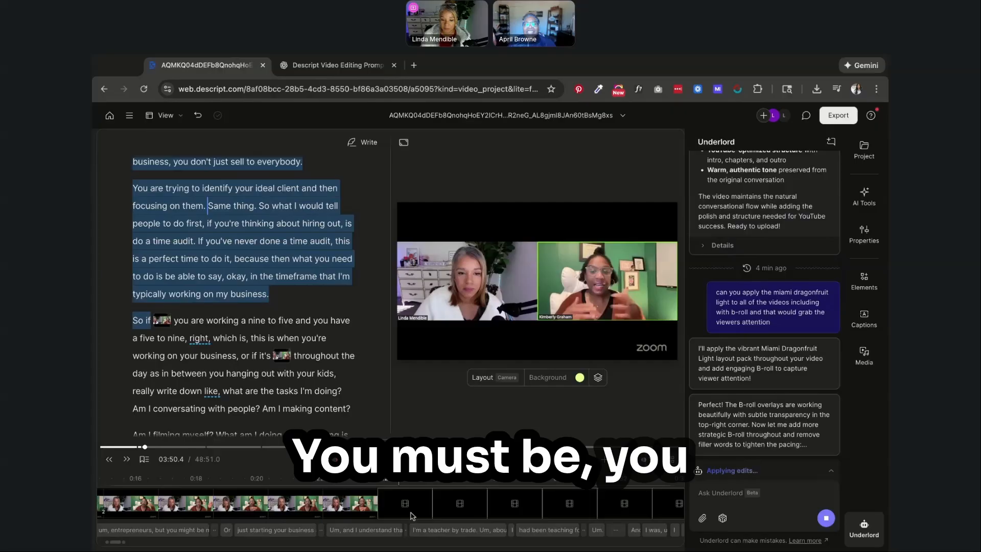
pyautogui.hscroll(3, 333, 503)
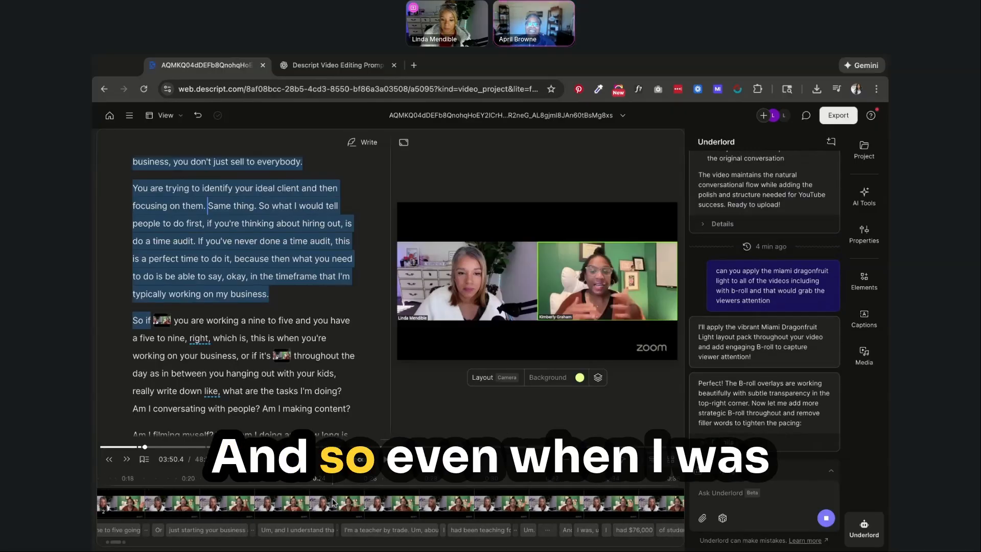
pyautogui.hscroll(5, 333, 503)
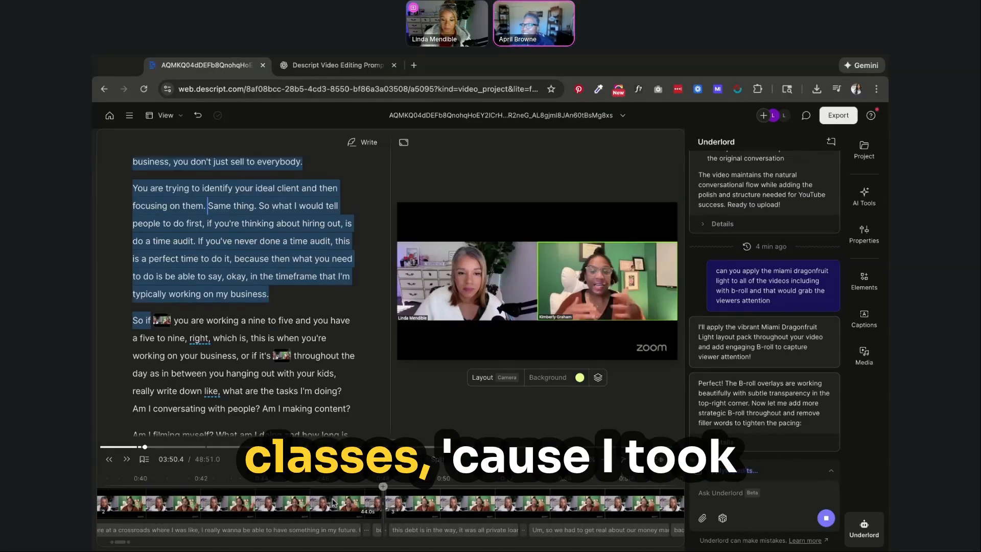
pyautogui.hscroll(5, 333, 502)
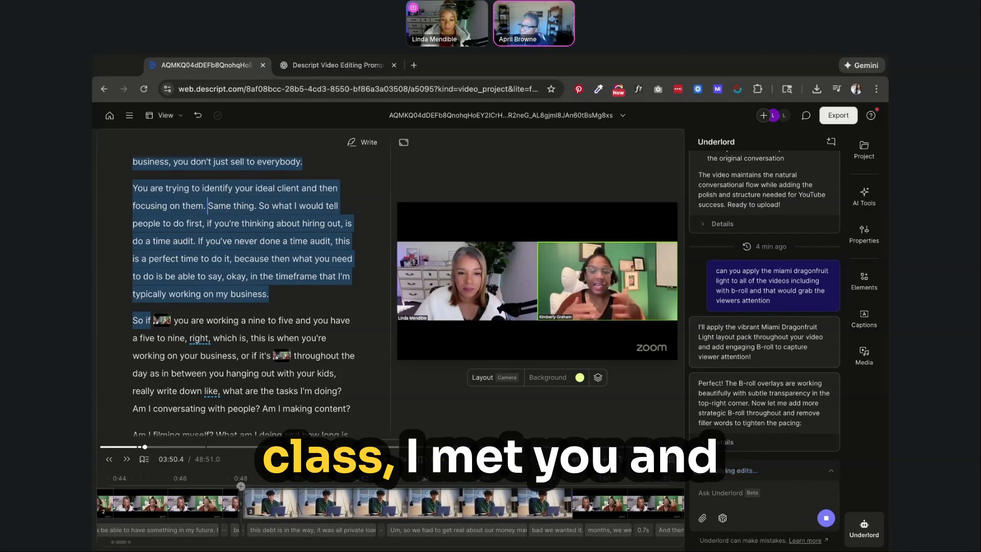
pyautogui.hscroll(2, 347, 503)
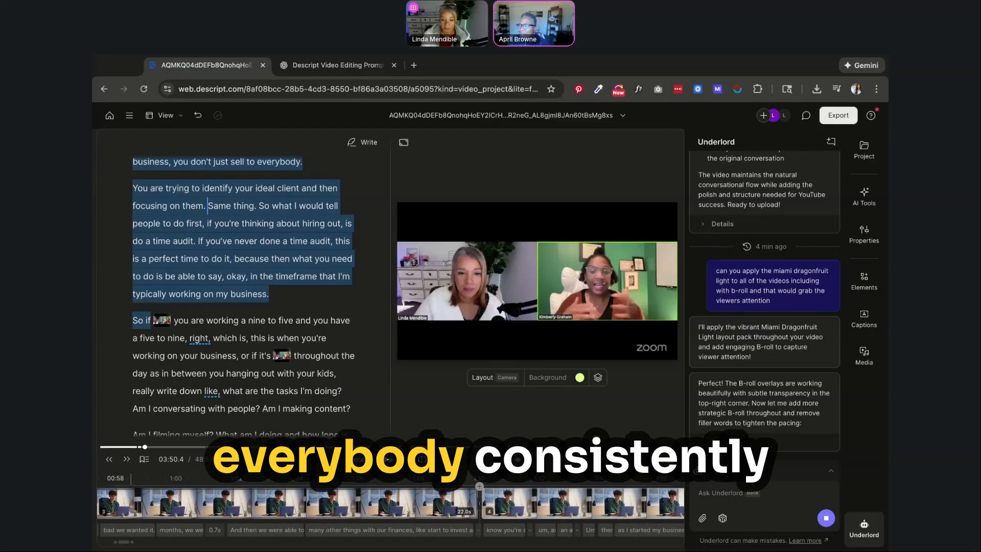
pyautogui.hscroll(-10, 347, 503)
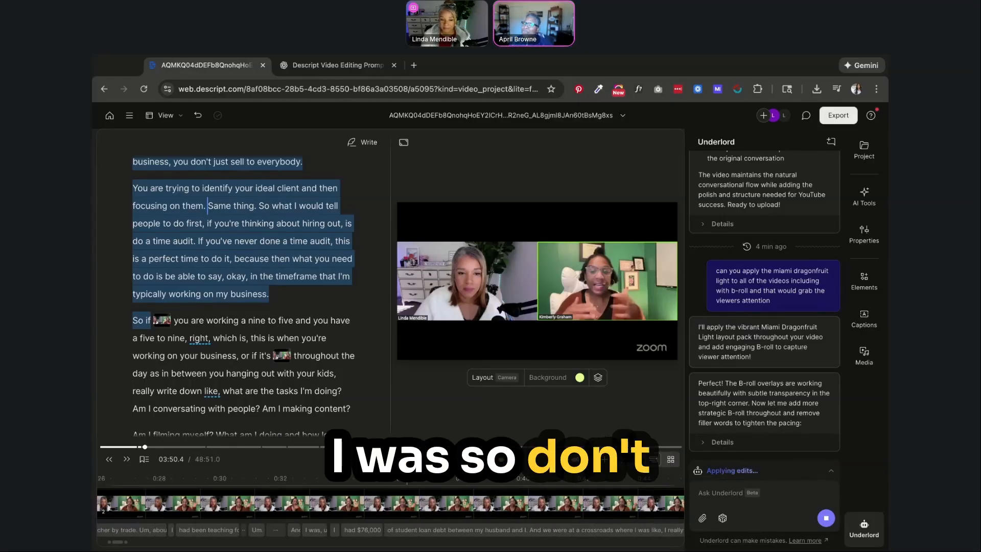
pyautogui.hscroll(2, 388, 503)
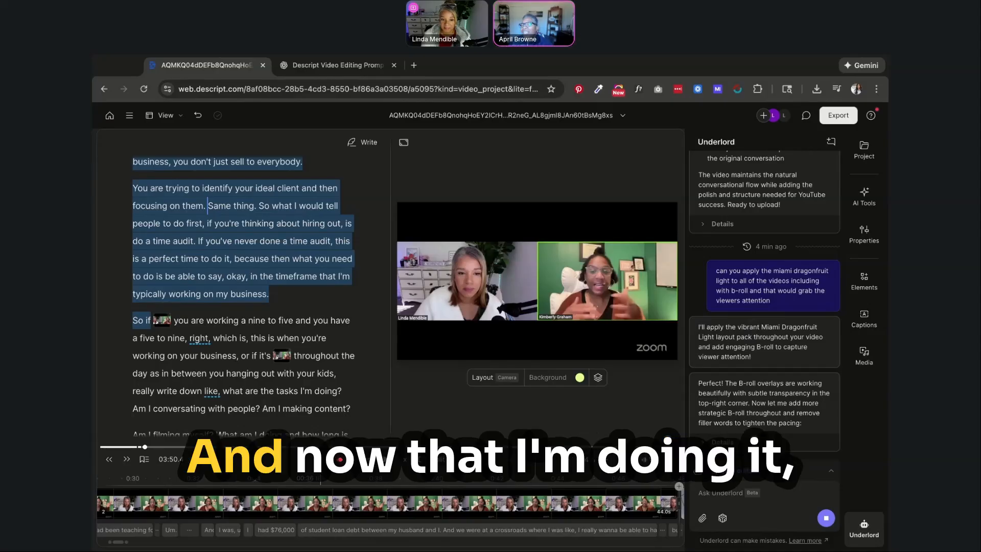
pyautogui.hscroll(7, 388, 503)
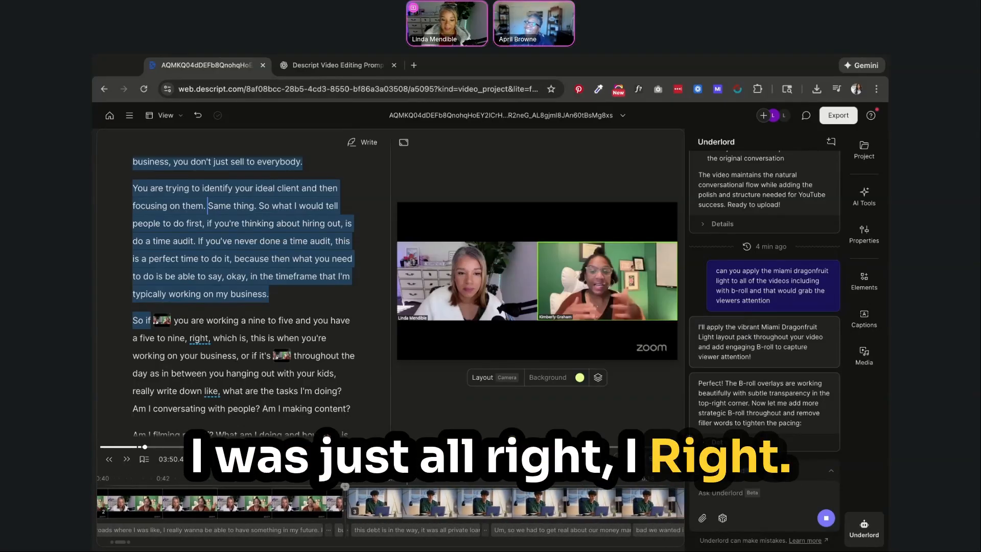
# Preview the B-roll scene starting at "this debt is in the way" and play the transition into it from the preceding interview scene
pyautogui.click(411, 503)
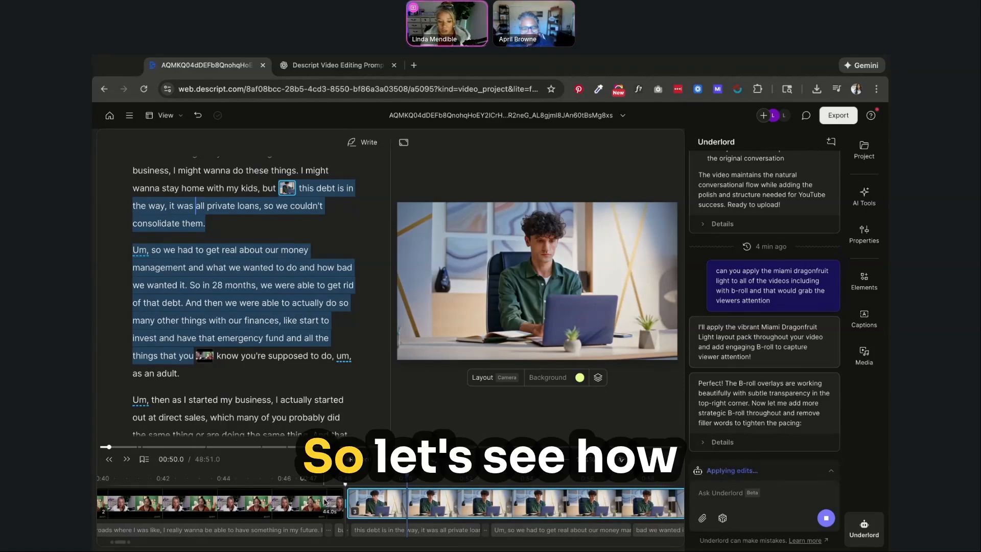
pyautogui.click(263, 503)
pyautogui.click(284, 485)
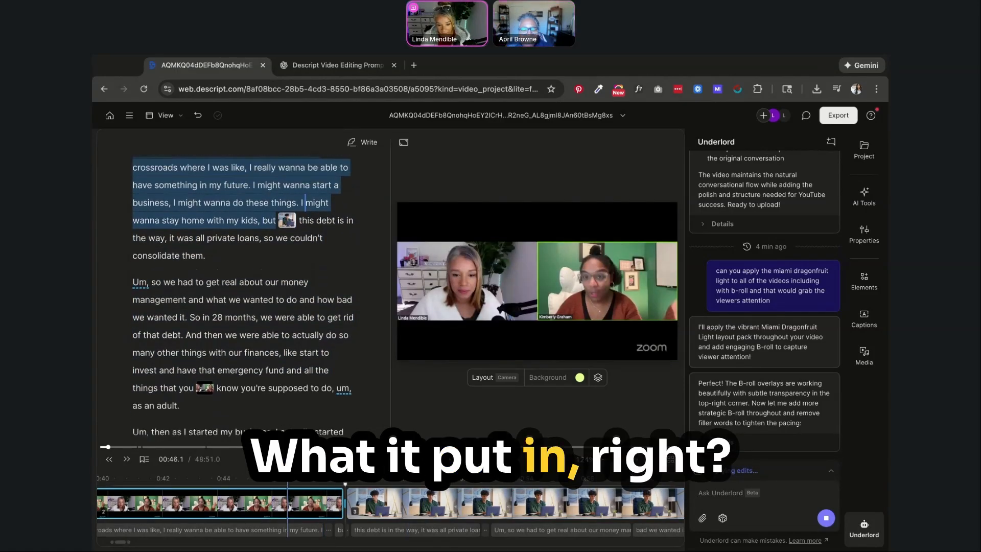
pyautogui.press('space')
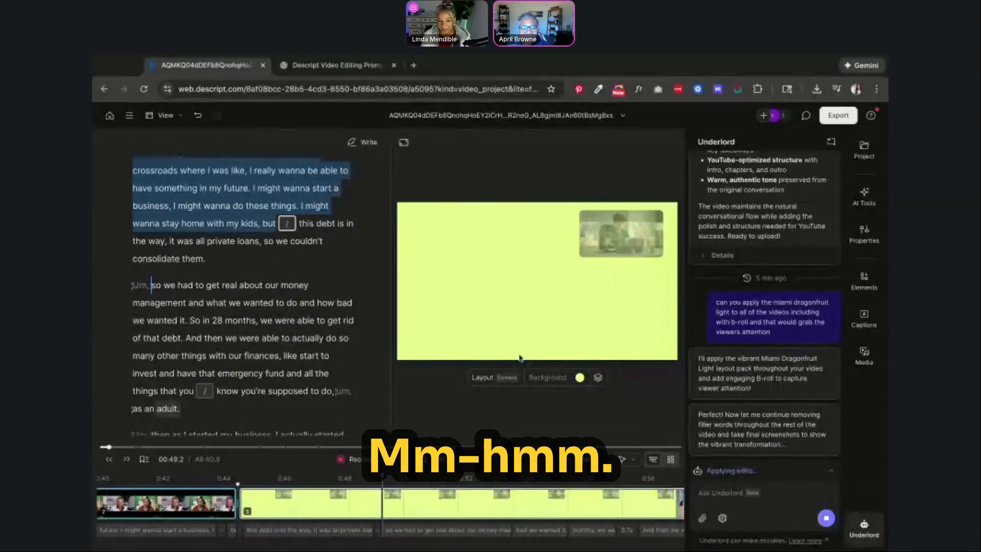
pyautogui.click(207, 496)
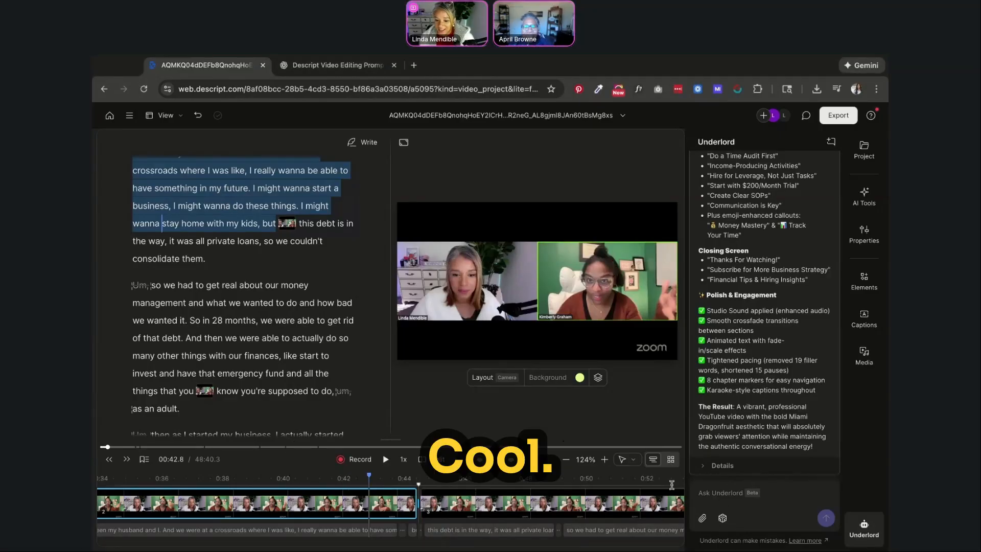
# Examine the timeline from the intro to the "Time Audit & Income-Producing Activities" section for Underlord's layout and B-roll edits
pyautogui.scroll(4, 328, 493)
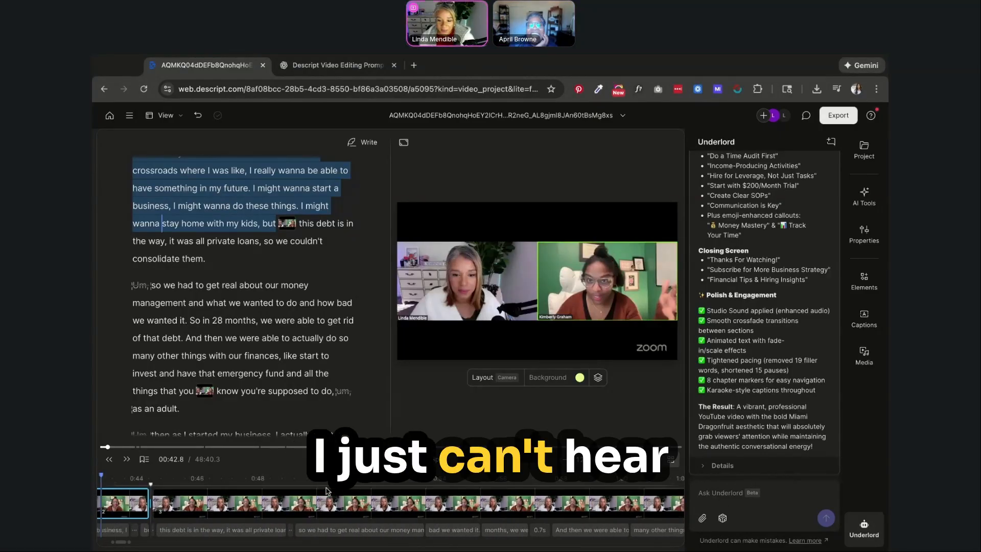
pyautogui.hscroll(-20, 329, 493)
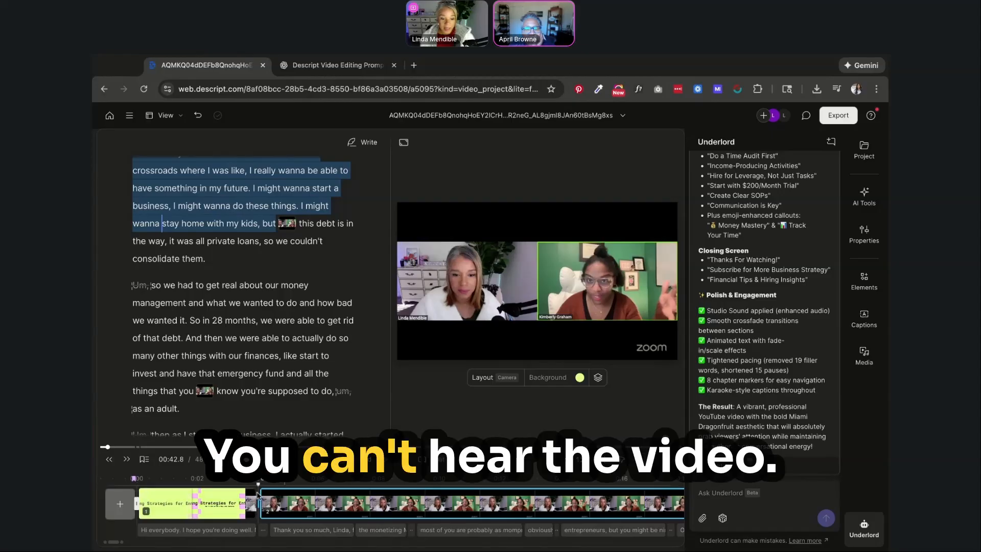
pyautogui.hscroll(10, 266, 496)
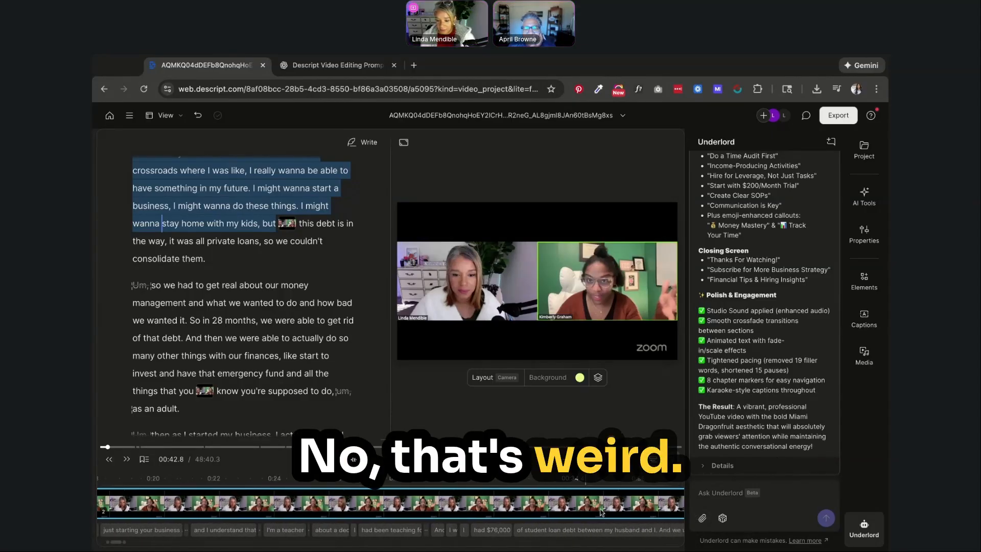
pyautogui.hscroll(3, 603, 513)
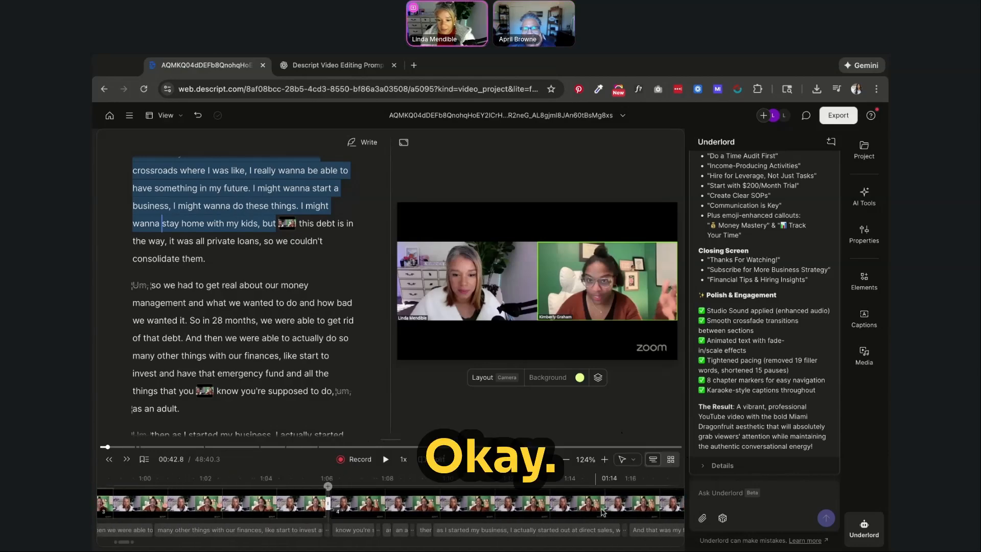
pyautogui.hscroll(4, 602, 513)
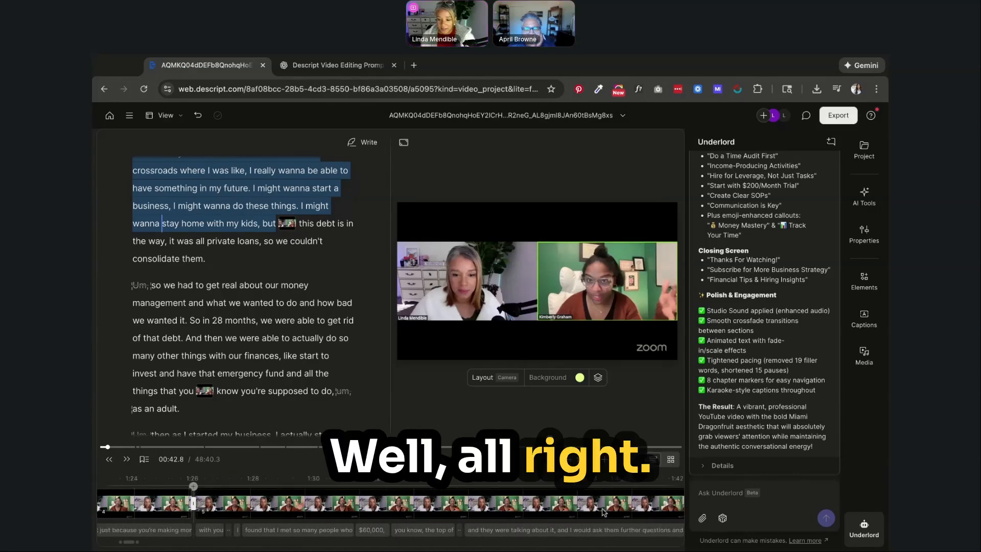
pyautogui.hscroll(4, 603, 512)
pyautogui.hscroll(4, 603, 513)
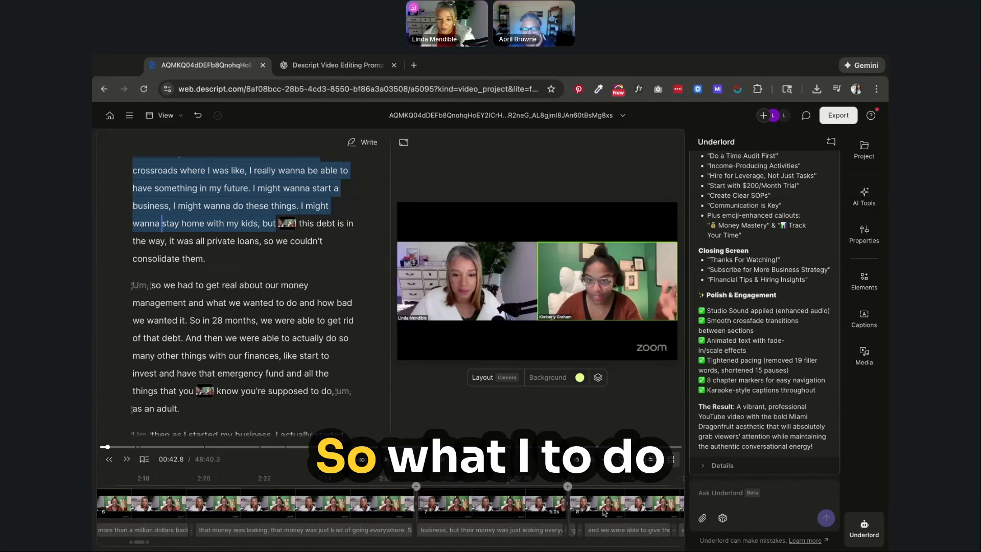
pyautogui.hscroll(8, 604, 512)
pyautogui.hscroll(2, 604, 513)
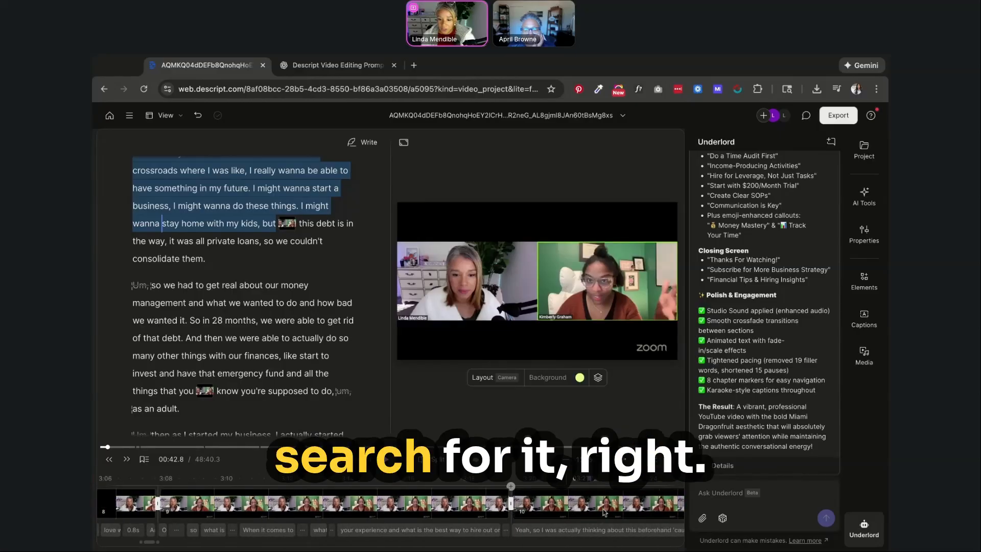
pyautogui.click(425, 510)
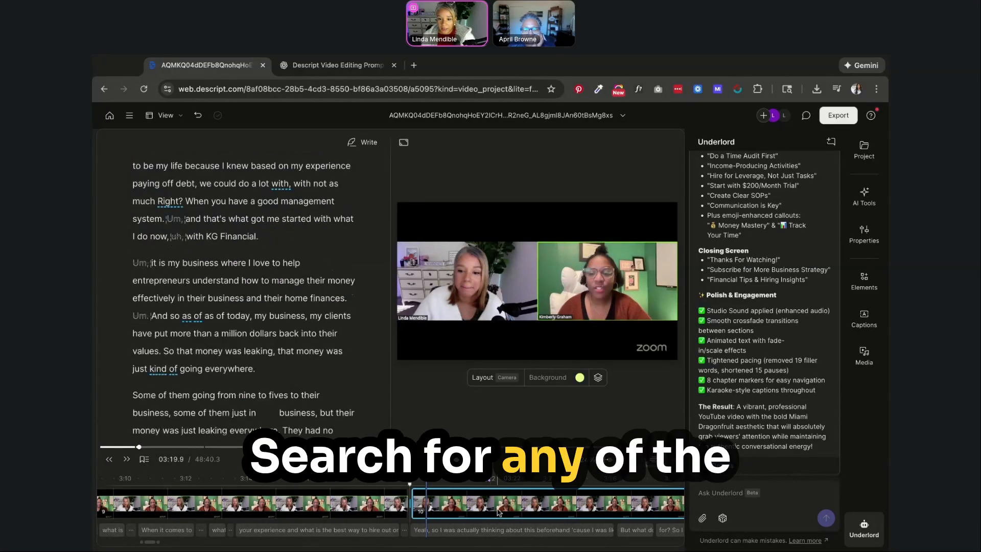
pyautogui.hscroll(13, 470, 511)
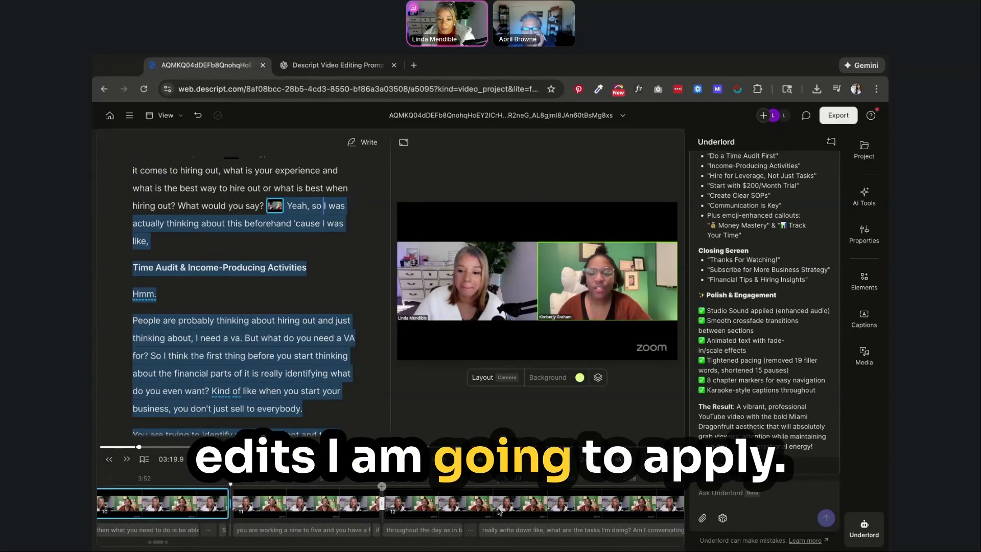
pyautogui.click(367, 511)
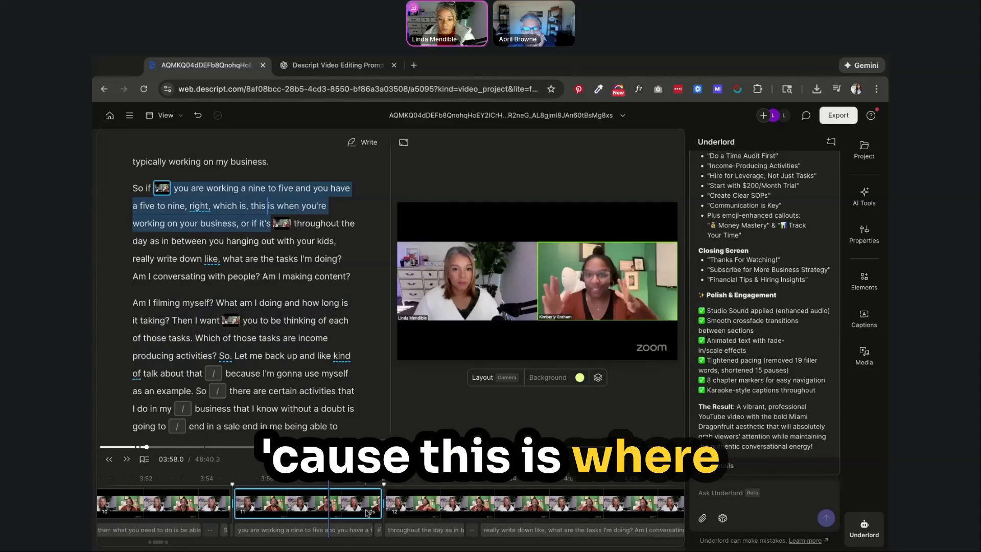
# Examine the timeline from about 4:00 to 9:30 for the scenes and B-roll that Underlord added
pyautogui.click(484, 512)
pyautogui.hscroll(10, 483, 513)
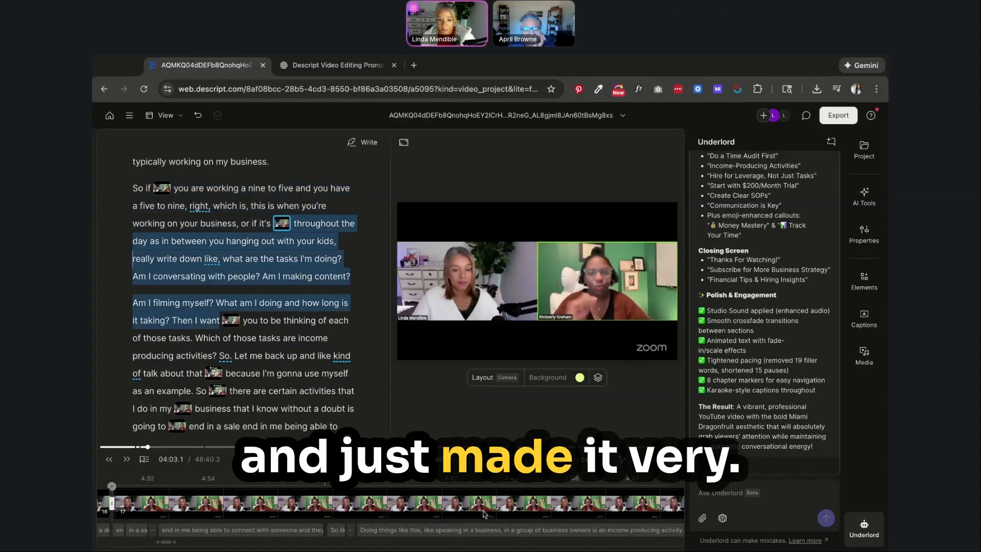
pyautogui.hscroll(3, 485, 513)
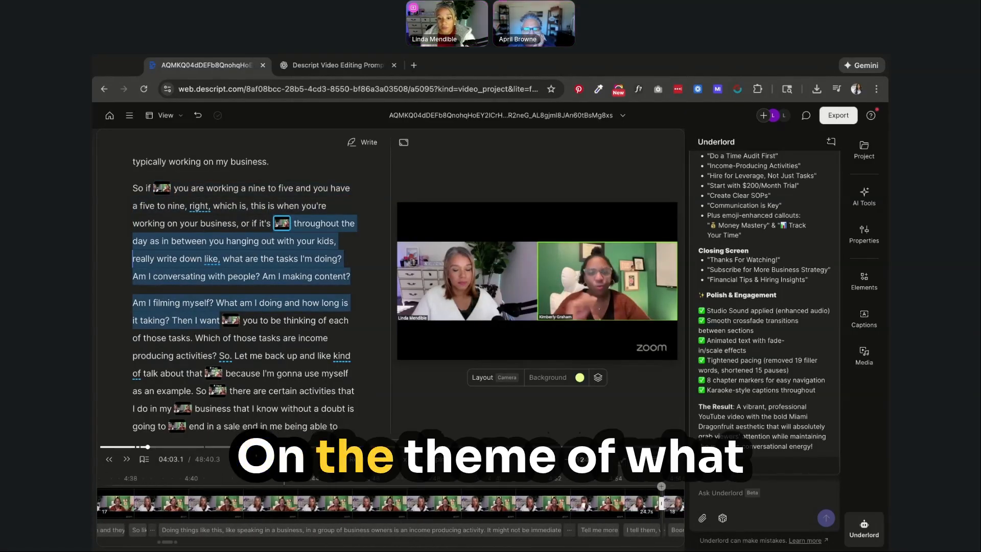
pyautogui.hscroll(-1, 467, 507)
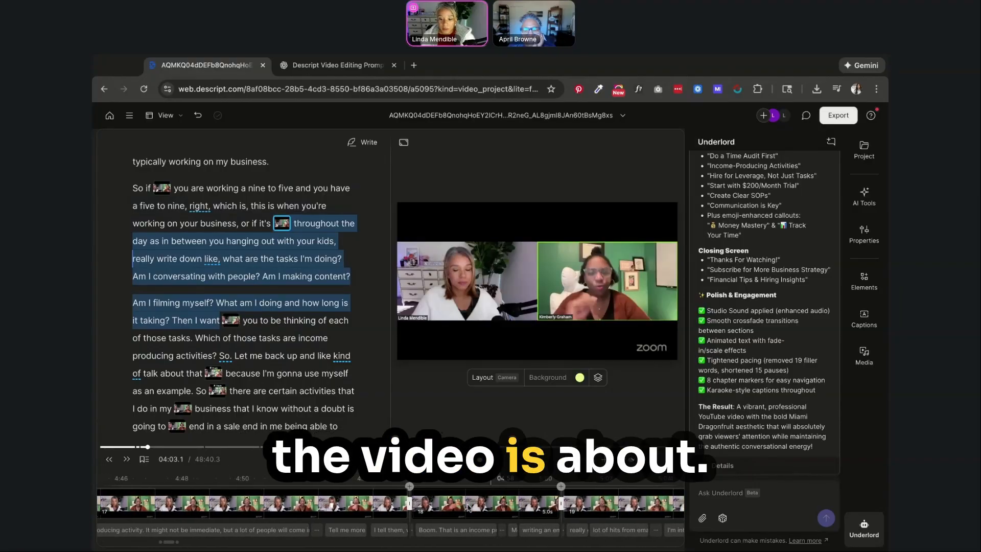
pyautogui.hscroll(6, 469, 508)
pyautogui.hscroll(10, 469, 507)
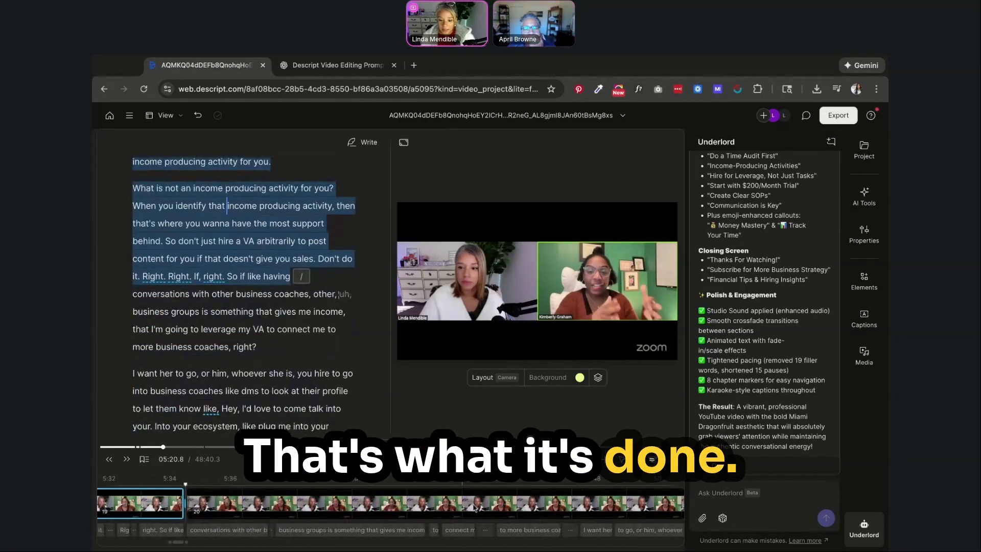
pyautogui.hscroll(15, 474, 508)
pyautogui.hscroll(10, 478, 507)
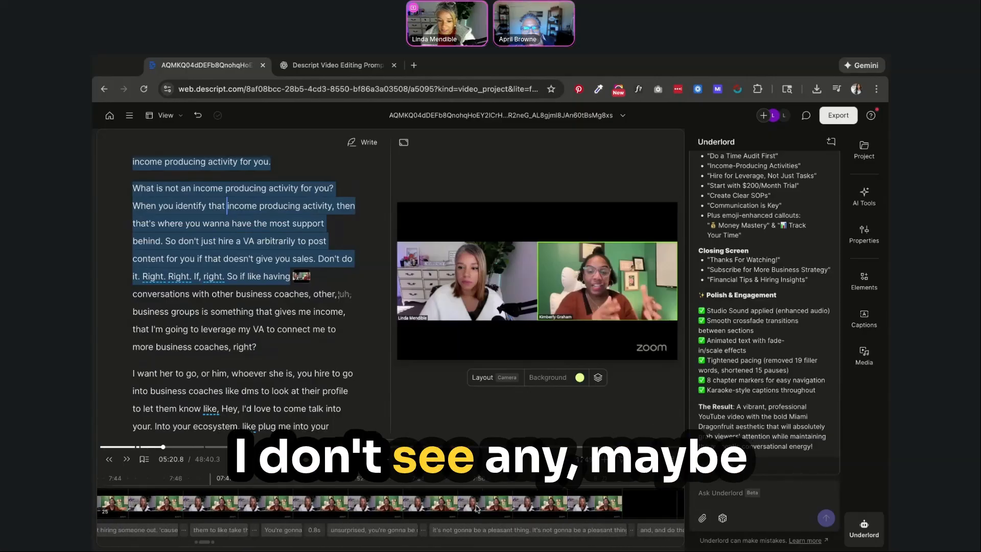
pyautogui.hscroll(5, 478, 508)
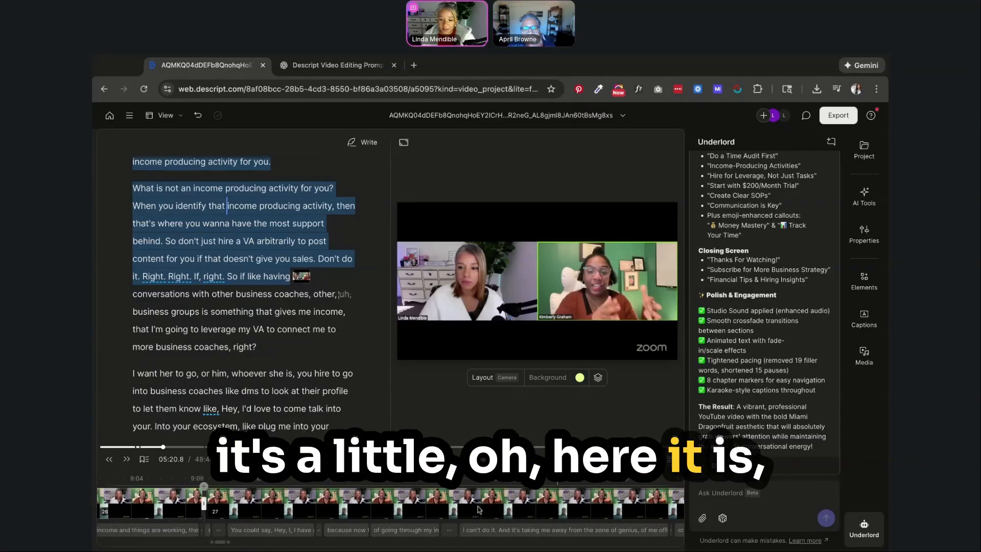
pyautogui.hscroll(-4, 478, 509)
pyautogui.hscroll(-2, 478, 509)
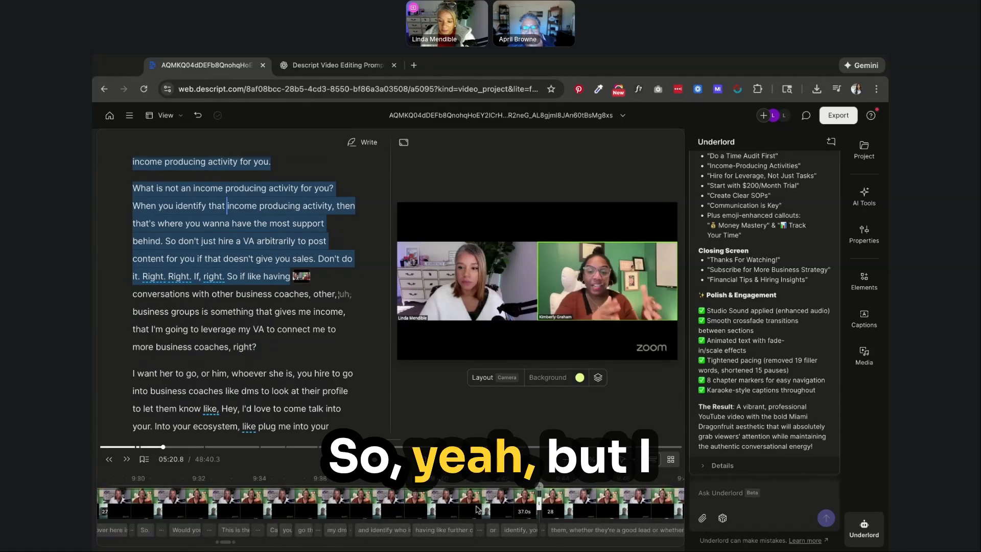
# Look through the timeline from about 9:30 to past 19:42 for more Underlord scene changes
pyautogui.hscroll(7, 478, 509)
pyautogui.hscroll(5, 480, 508)
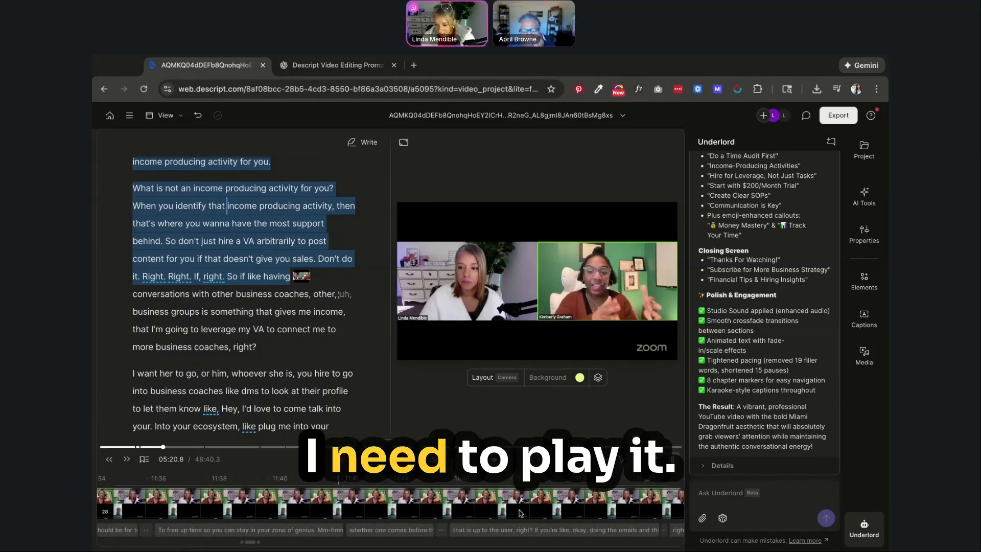
pyautogui.hscroll(10, 520, 512)
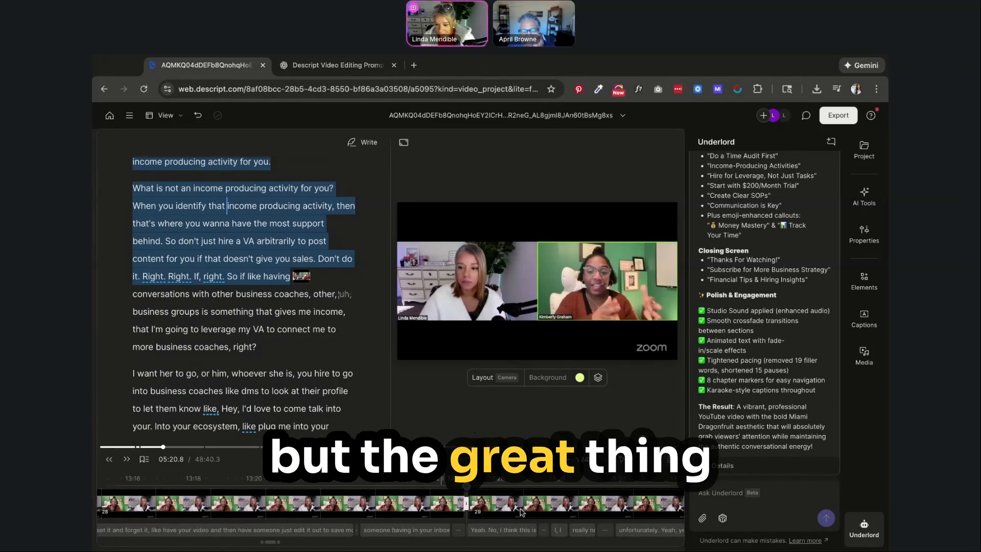
pyautogui.hscroll(5, 517, 512)
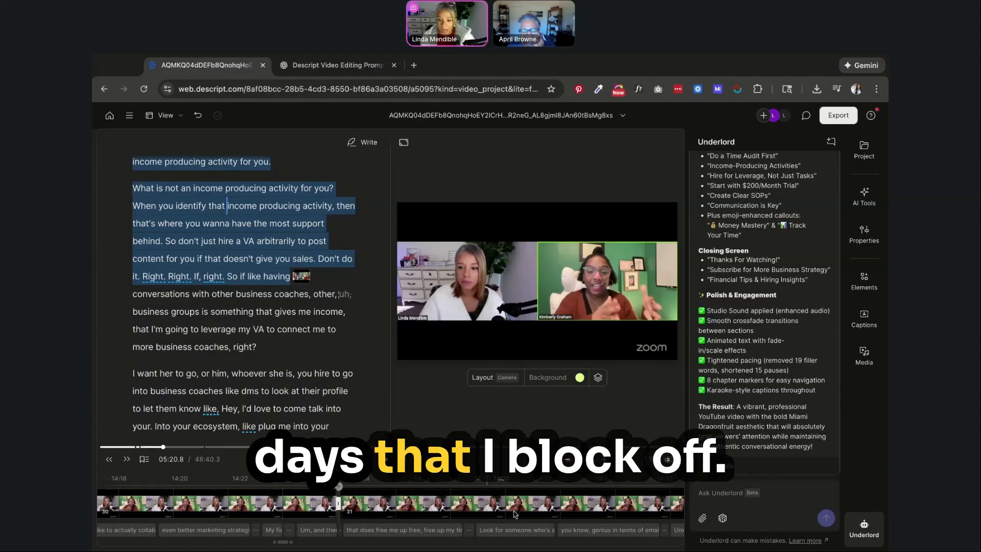
pyautogui.hscroll(2, 515, 513)
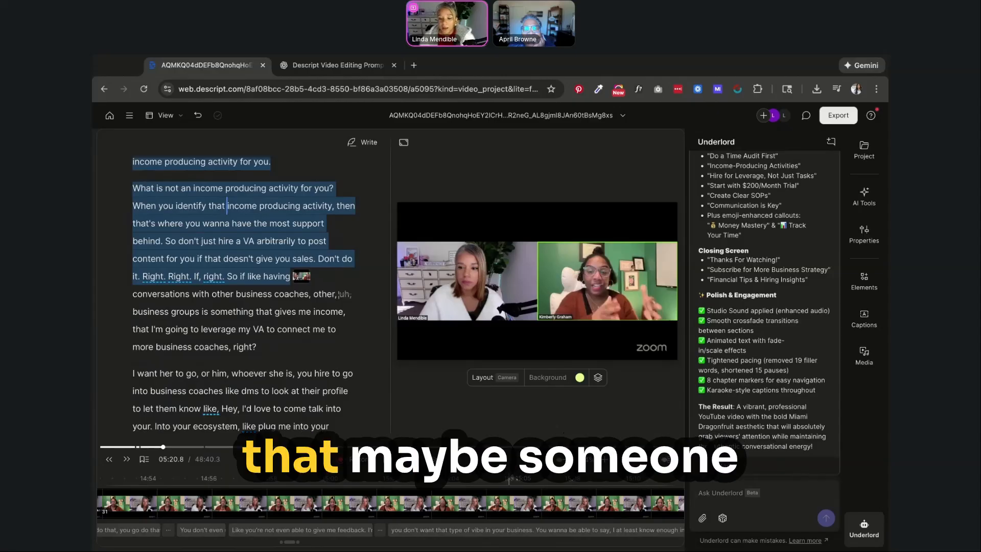
pyautogui.hscroll(2, 513, 503)
pyautogui.hscroll(7, 391, 503)
pyautogui.hscroll(1, 391, 503)
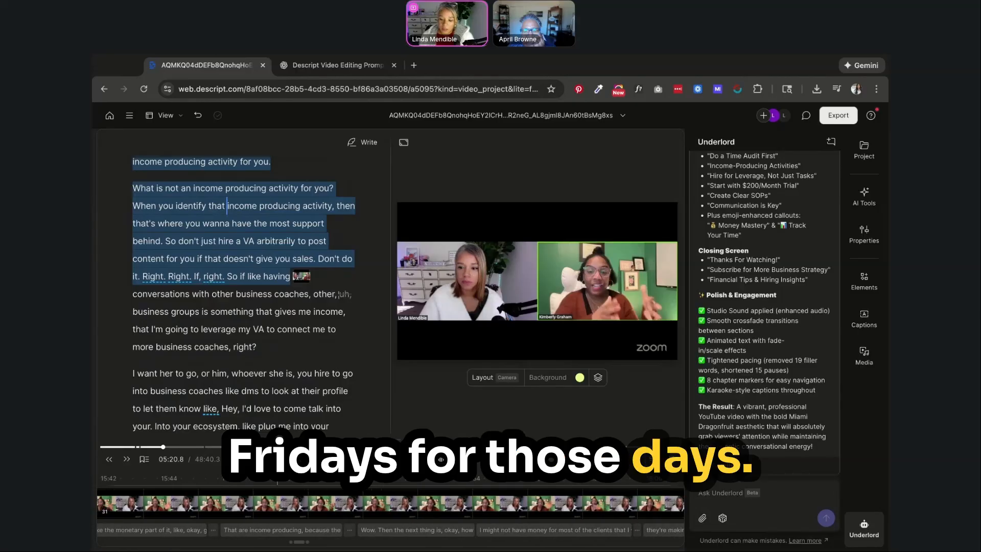
pyautogui.hscroll(10, 515, 513)
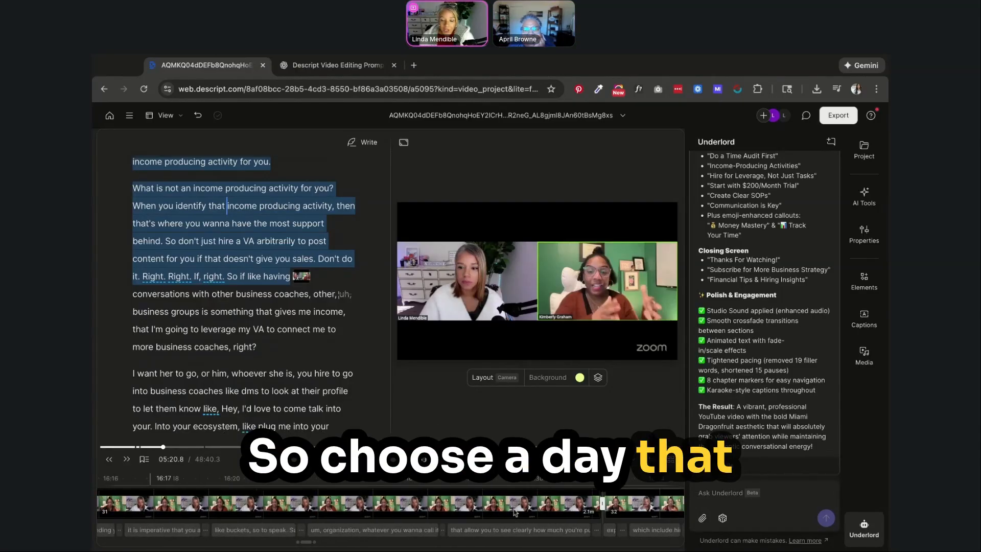
pyautogui.hscroll(10, 515, 512)
pyautogui.hscroll(8, 515, 513)
pyautogui.hscroll(1, 515, 513)
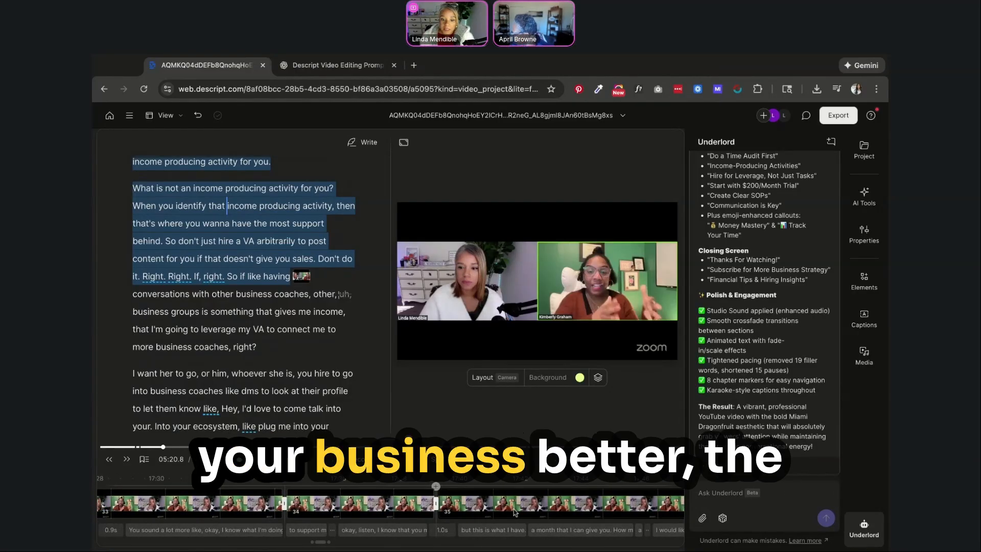
pyautogui.hscroll(10, 515, 512)
pyautogui.hscroll(20, 515, 512)
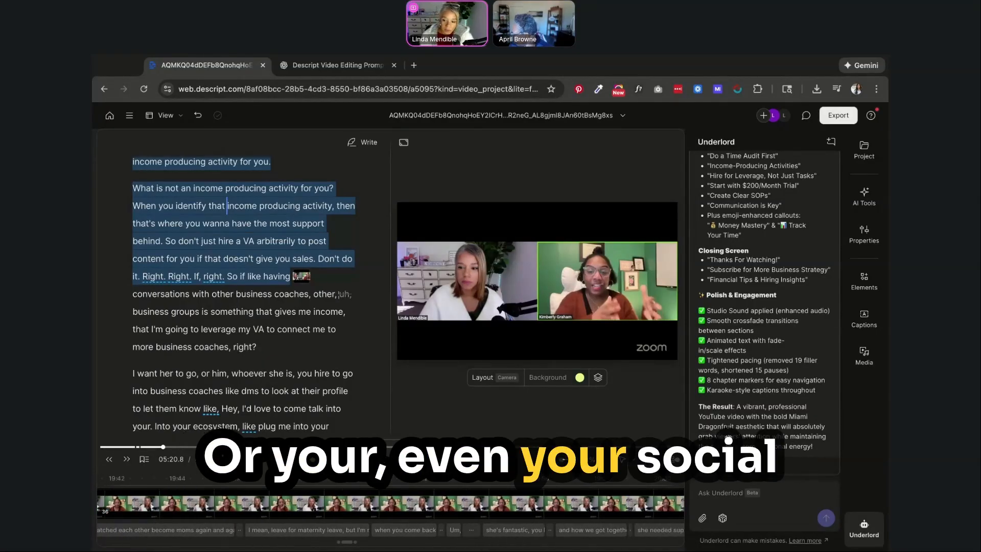
pyautogui.hscroll(20, 515, 512)
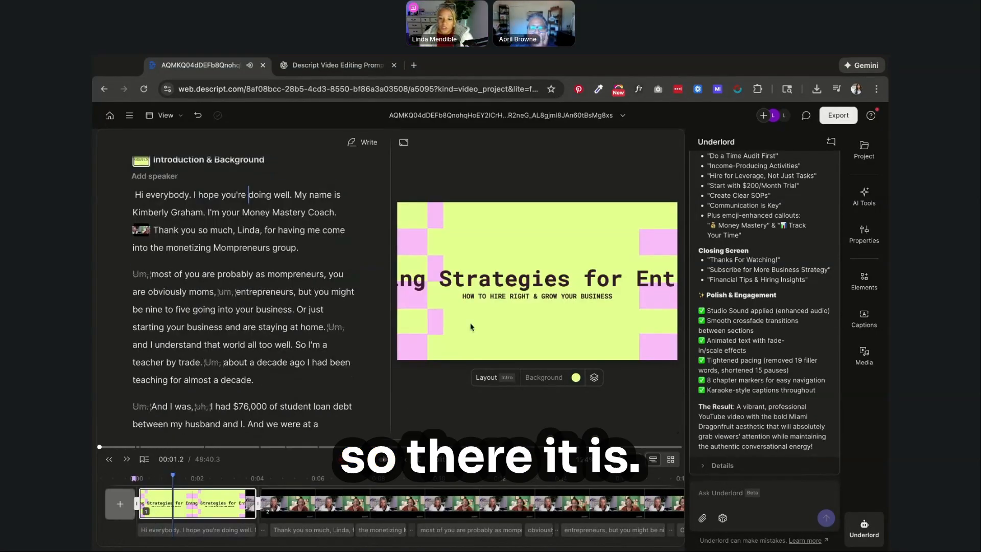
# Resize and reposition the oversized title's text box on the intro card so the title wraps onto two lines
pyautogui.click(489, 284)
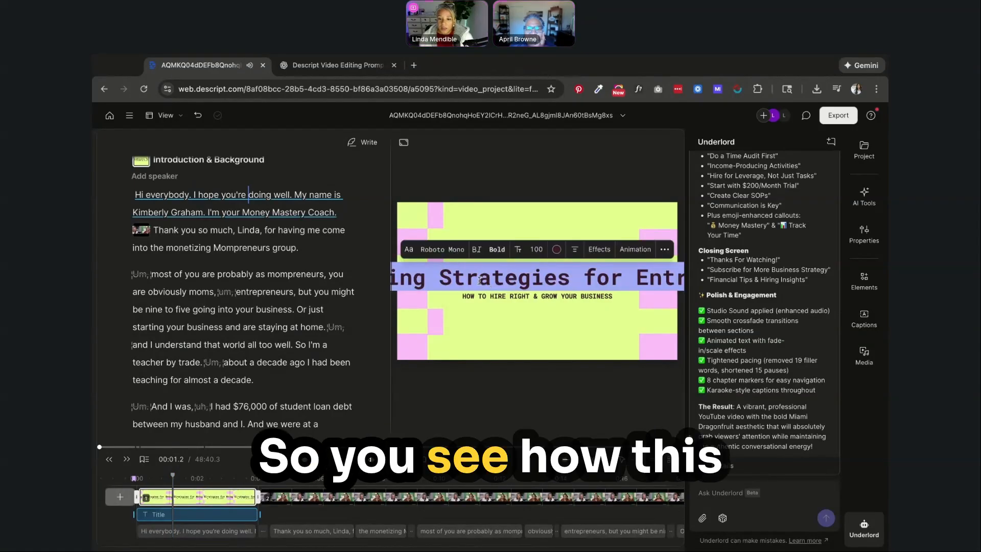
pyautogui.click(436, 294)
pyautogui.moveTo(664, 268); pyautogui.dragTo(507, 271)
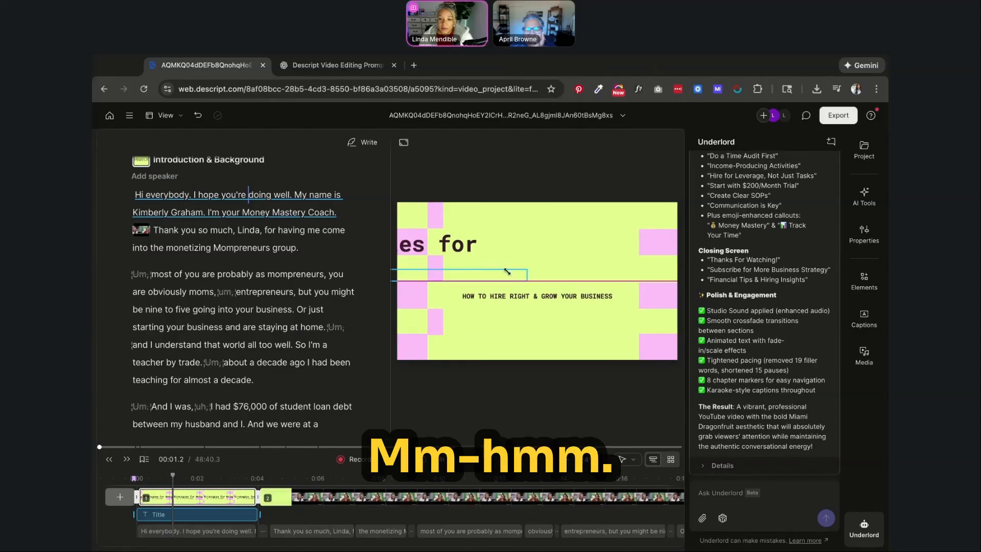
pyautogui.moveTo(422, 277); pyautogui.dragTo(552, 271)
pyautogui.moveTo(482, 273); pyautogui.dragTo(562, 230)
pyautogui.click(601, 258)
pyautogui.click(563, 271)
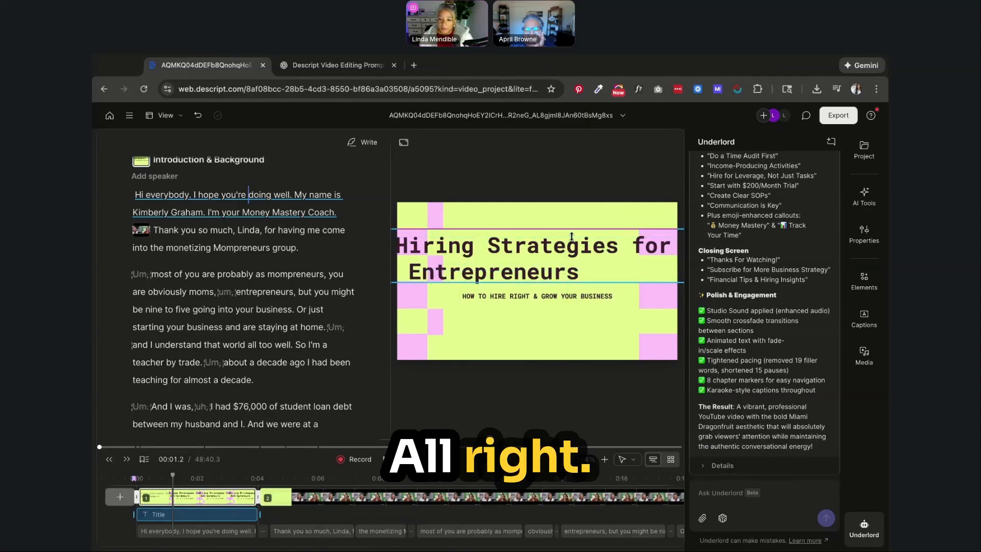
# Insert a line break before "for" in the intro title so "for Entrepreneurs" starts its own line
pyautogui.doubleClick(633, 246)
pyautogui.click(632, 247)
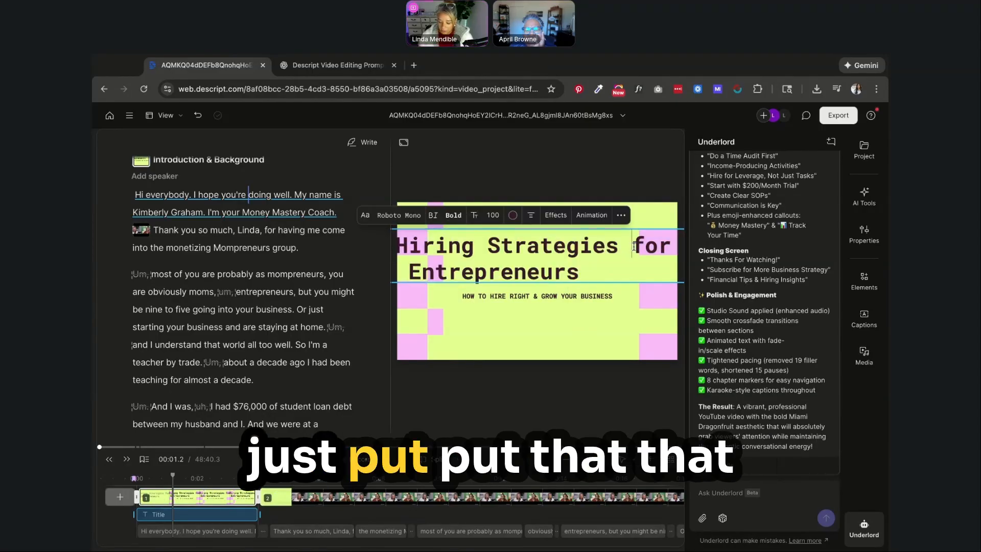
pyautogui.press('Return')
pyautogui.click(572, 322)
# Reduce the intro title's font size to about 86 and fit its text box to three lines above the subtitle
pyautogui.moveTo(470, 245); pyautogui.dragTo(517, 254)
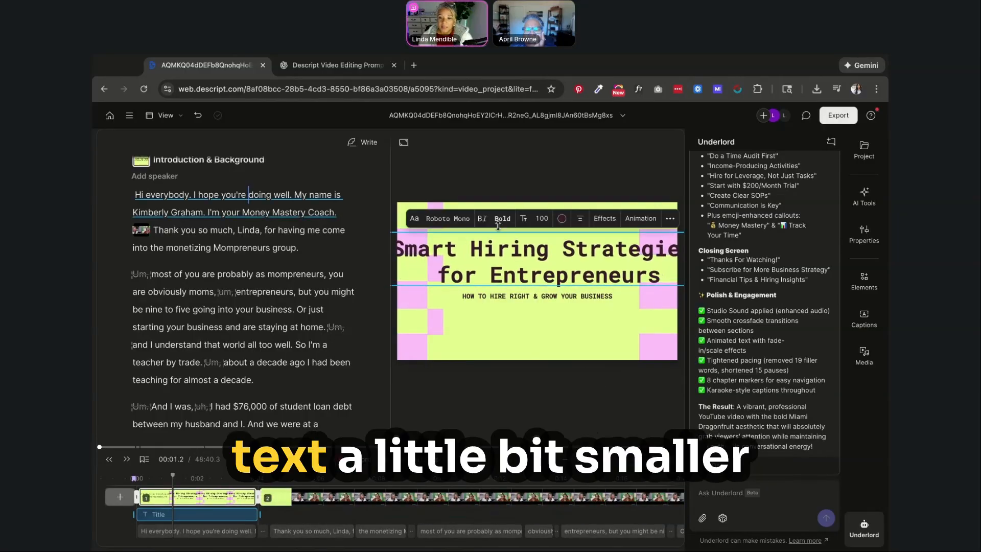
pyautogui.moveTo(543, 220)
pyautogui.mouseDown()
pyautogui.moveTo(511, 216)
pyautogui.moveTo(530, 218)
pyautogui.mouseUp()
pyautogui.moveTo(562, 262); pyautogui.dragTo(548, 252)
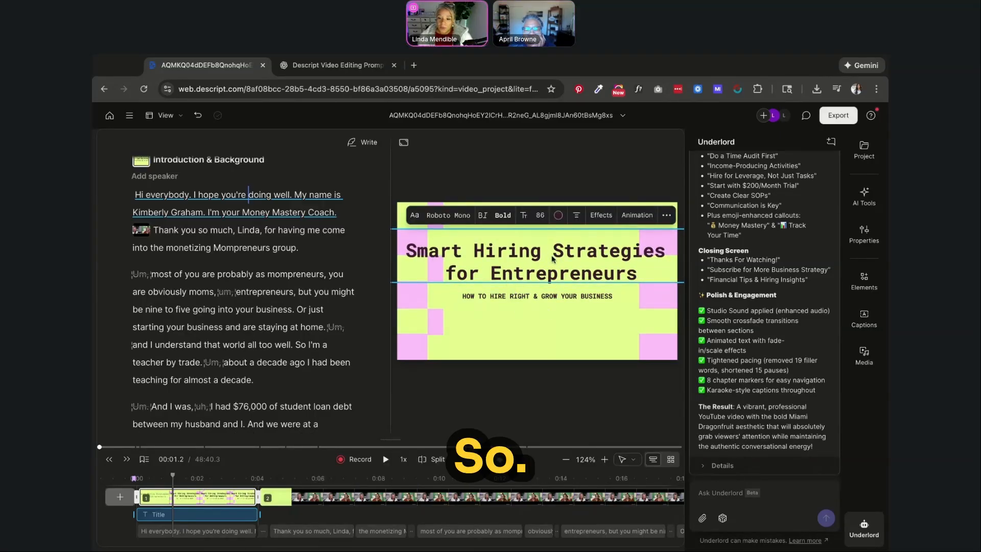
pyautogui.moveTo(531, 223); pyautogui.dragTo(540, 233)
pyautogui.doubleClick(543, 255)
pyautogui.click(555, 319)
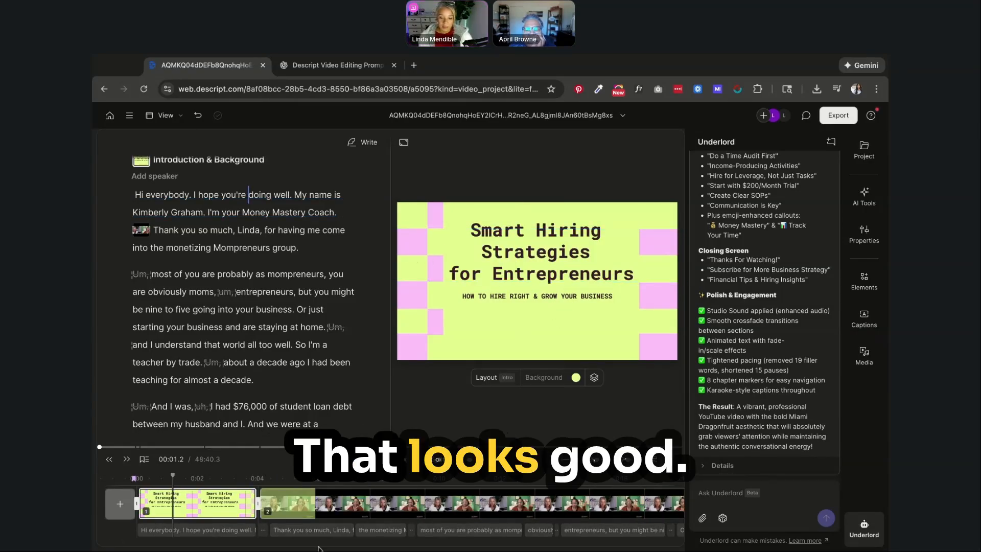
# Play the video from the start through the intro title card into the first interview scene
pyautogui.click(236, 502)
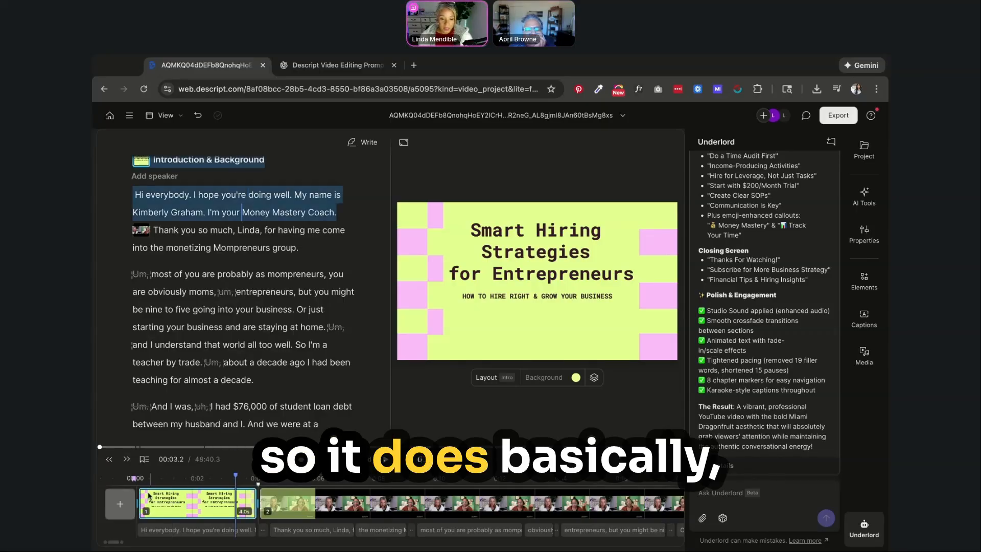
pyautogui.click(143, 492)
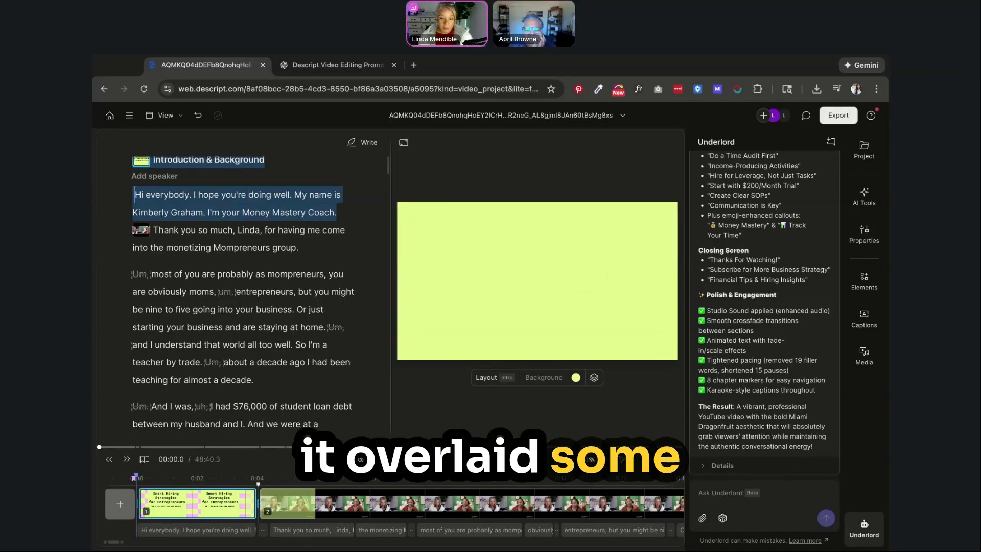
pyautogui.press('space')
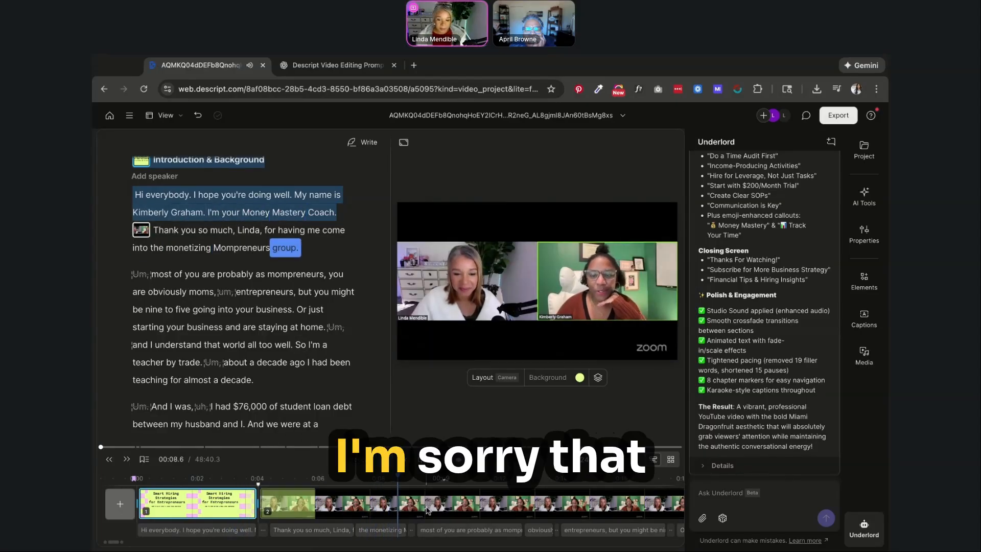
pyautogui.hscroll(10, 428, 509)
pyautogui.hscroll(1, 429, 510)
pyautogui.press('space')
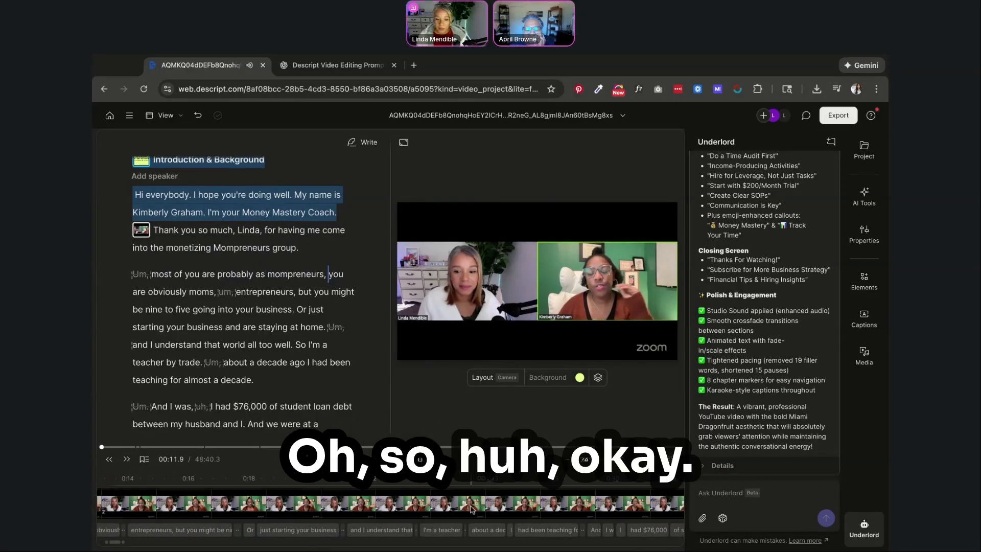
# Play the end of the first interview scene into the scene starting at "this debt is in the way"
pyautogui.hscroll(13, 470, 509)
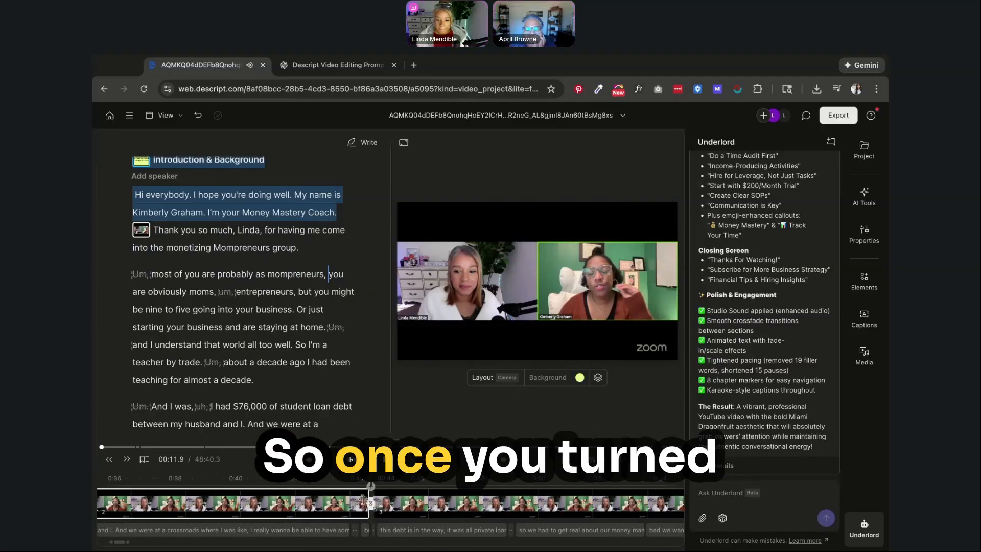
pyautogui.click(352, 503)
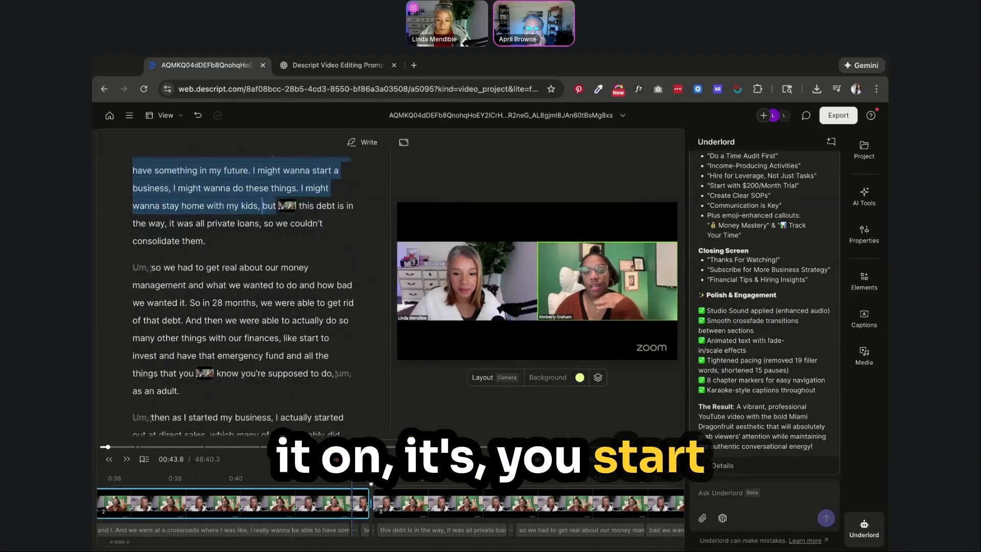
pyautogui.press('space')
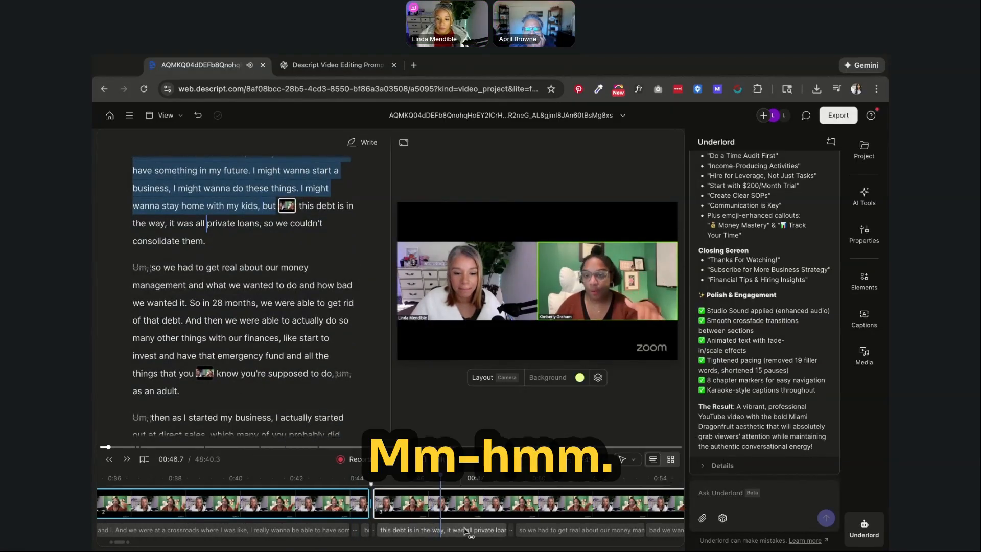
# Find and select the scene at about 2:27 that carries the "Money Mastery" text overlay
pyautogui.hscroll(20, 451, 514)
pyautogui.click(522, 504)
pyautogui.hscroll(20, 523, 503)
pyautogui.hscroll(1, 522, 504)
pyautogui.click(574, 505)
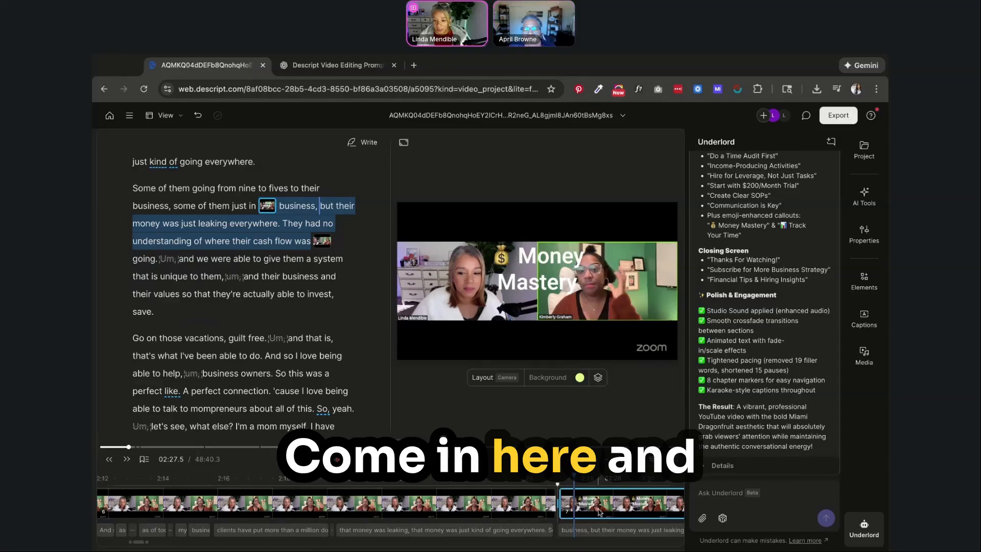
# Apply the Miami dragonfruit list layout "Title For Bulleted List" with the round camera inset to the "Money Mastery" scene
pyautogui.click(863, 200)
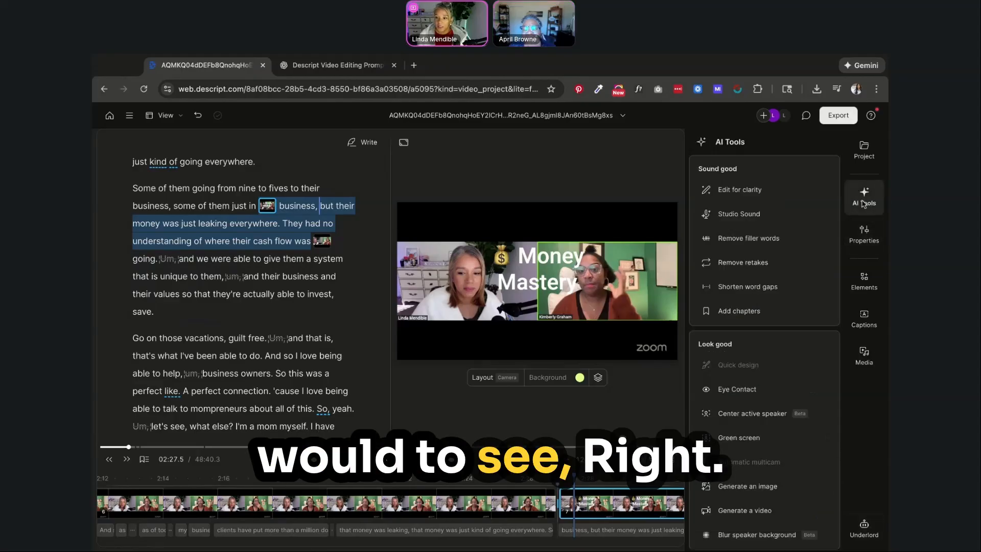
pyautogui.click(872, 231)
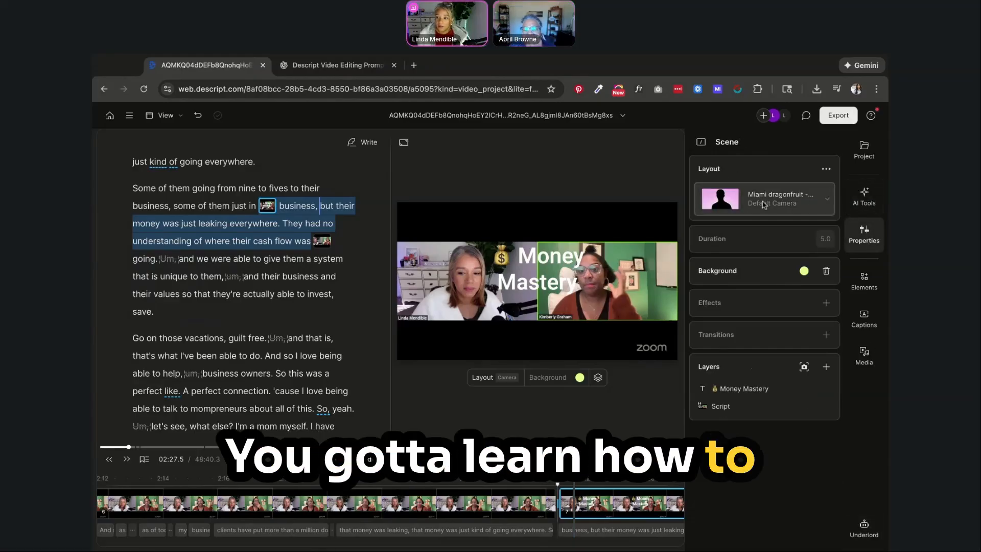
pyautogui.click(795, 203)
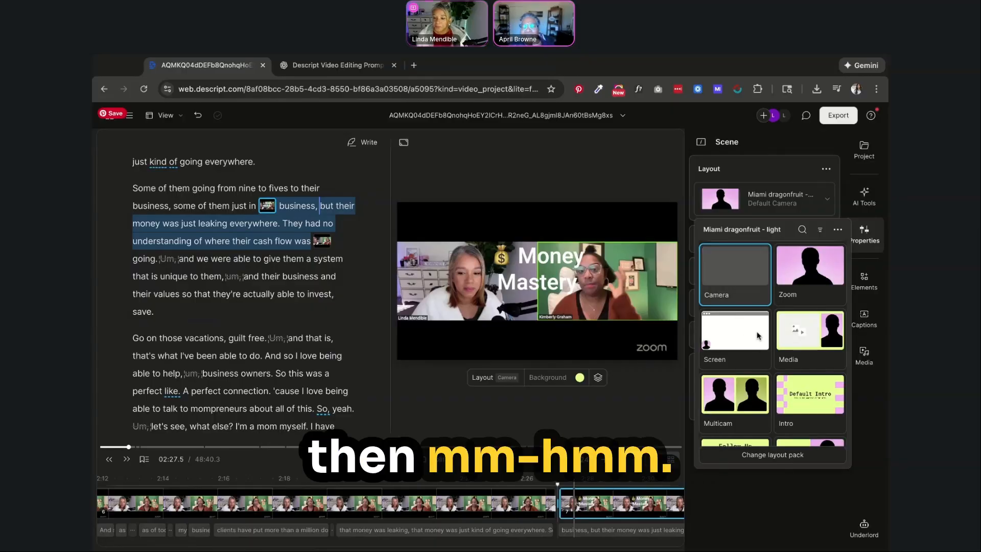
pyautogui.scroll(-2, 758, 335)
pyautogui.scroll(-2, 758, 335)
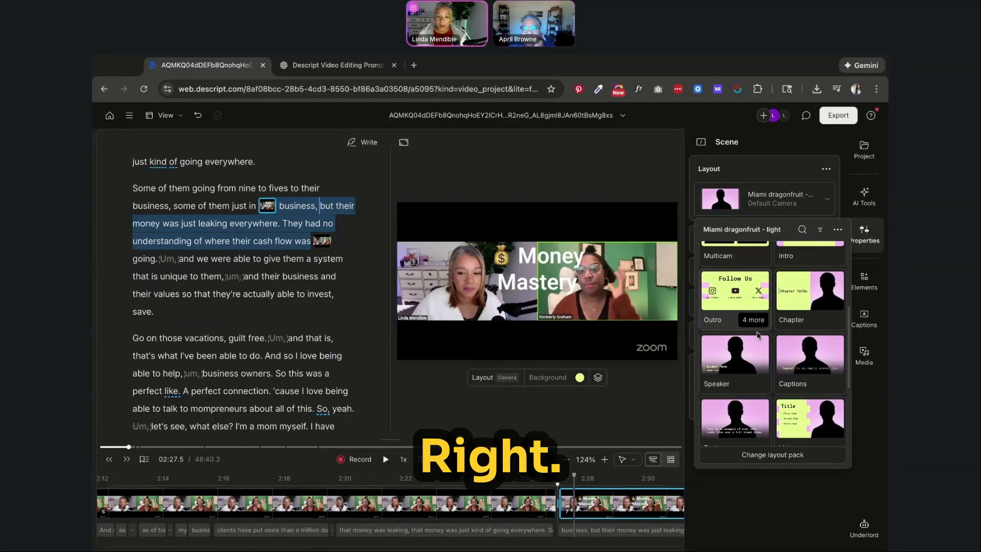
pyautogui.scroll(-2, 758, 338)
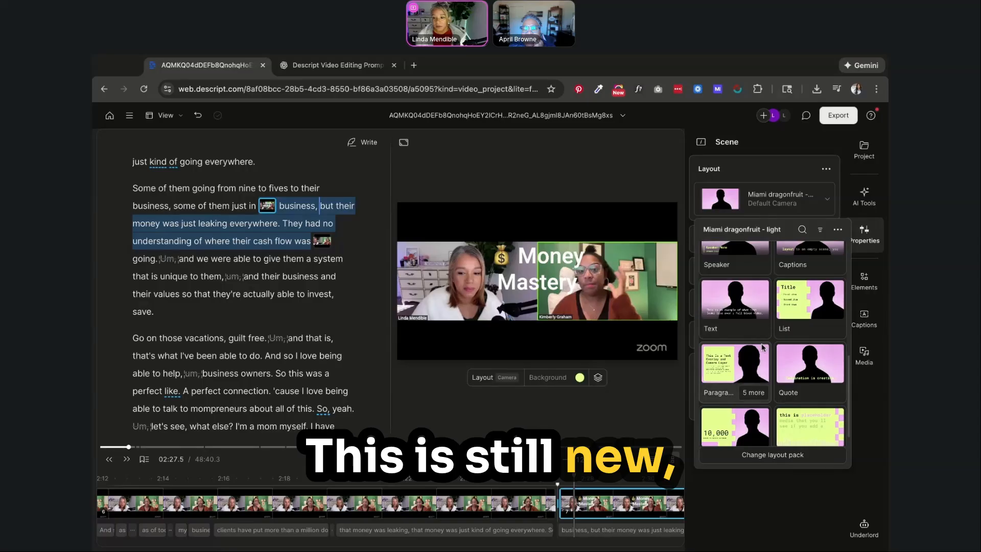
pyautogui.click(754, 393)
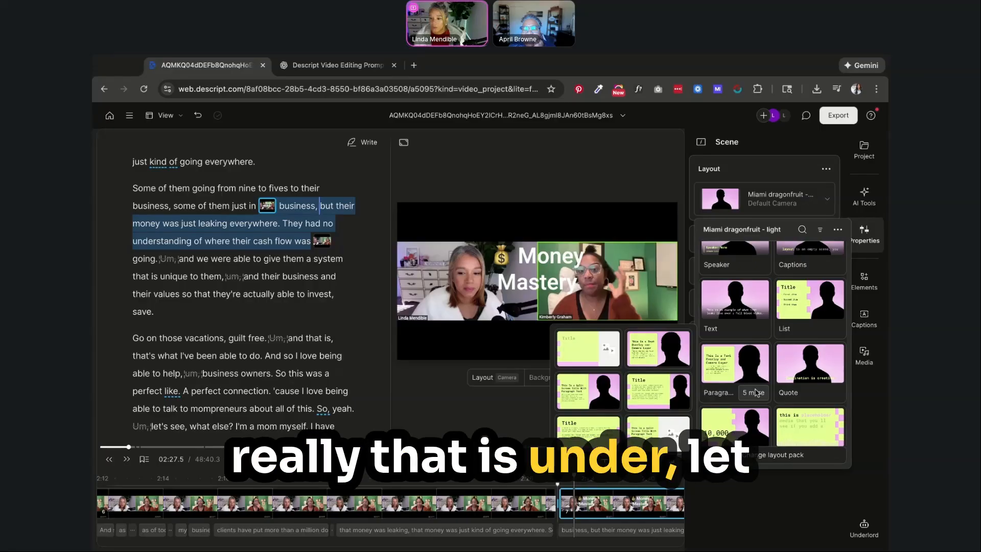
pyautogui.scroll(3, 817, 358)
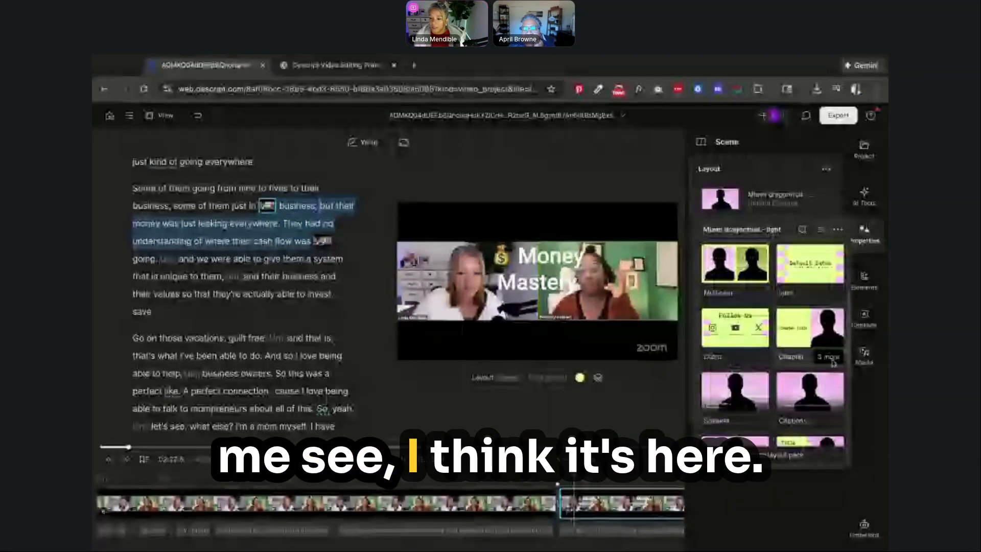
pyautogui.moveTo(833, 361)
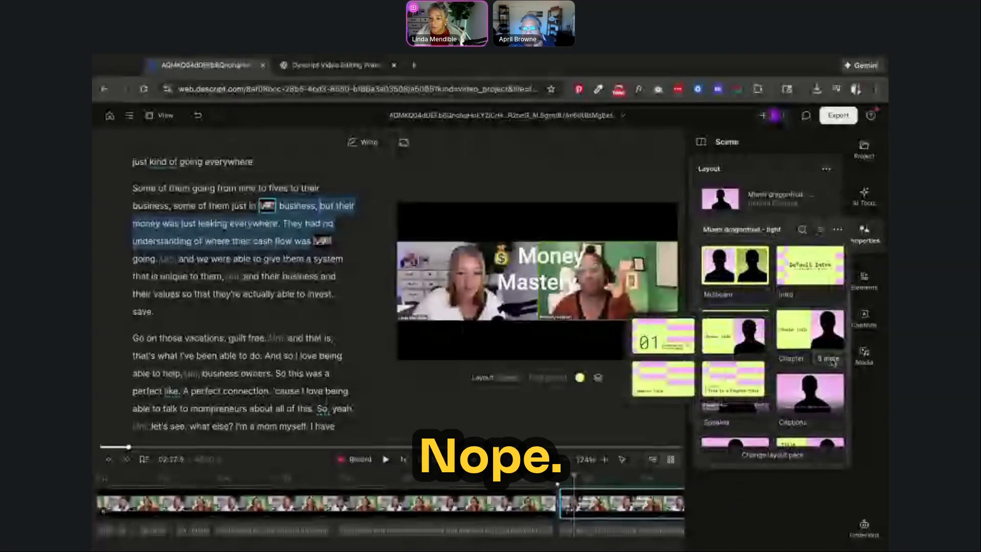
pyautogui.scroll(-2, 827, 361)
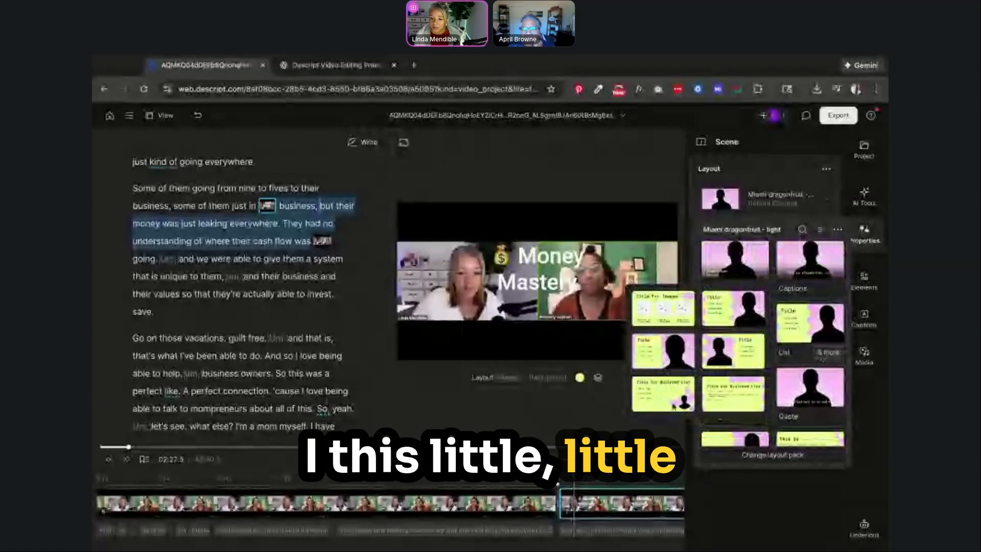
pyautogui.click(667, 399)
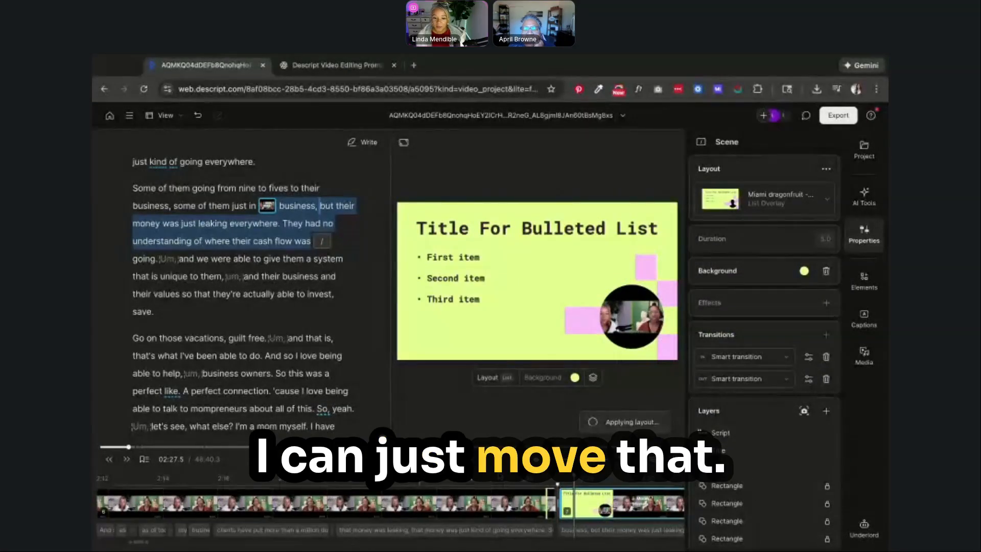
# Play into the bulleted-list scene and reframe the video inside its round camera inset to center the guest with the green background
pyautogui.click(530, 481)
pyautogui.click(379, 462)
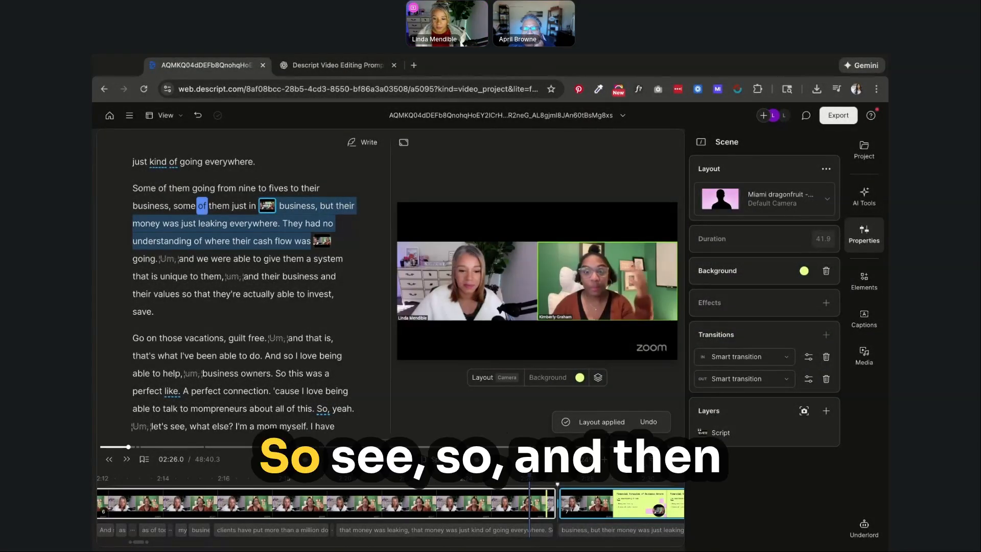
pyautogui.click(632, 327)
pyautogui.moveTo(643, 319)
pyautogui.mouseDown()
pyautogui.moveTo(579, 273)
pyautogui.moveTo(540, 287)
pyautogui.moveTo(650, 313)
pyautogui.moveTo(615, 326)
pyautogui.moveTo(632, 324)
pyautogui.mouseUp()
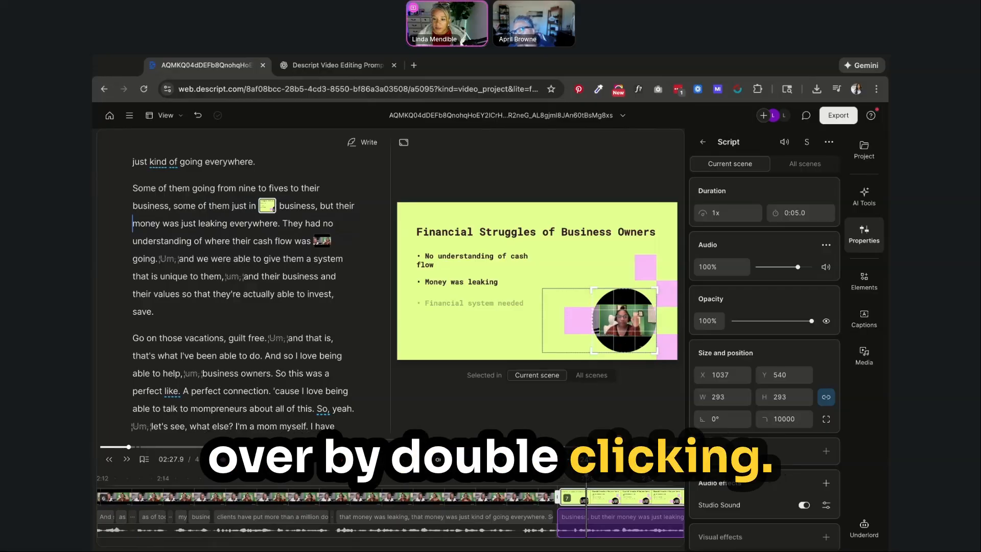
pyautogui.click(503, 337)
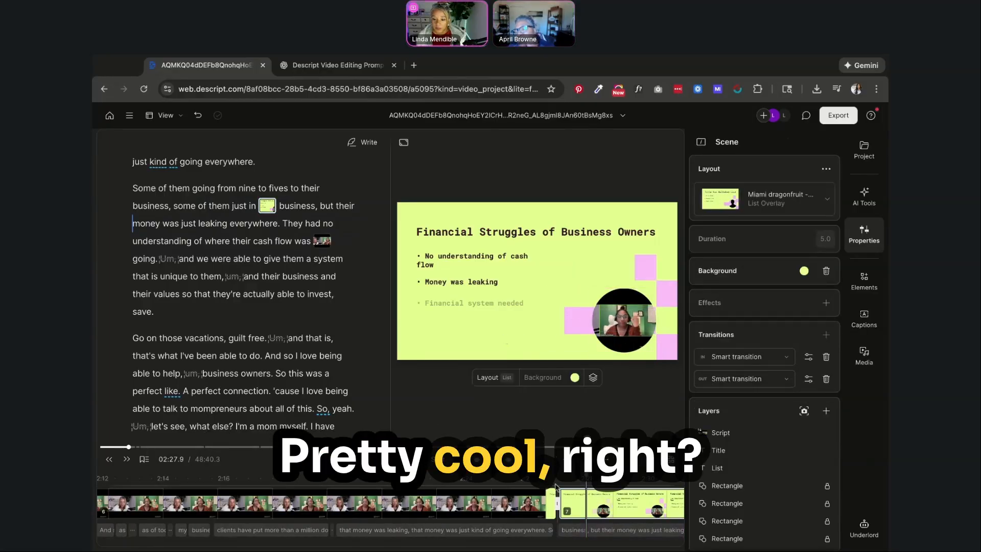
# Play from just before the bulleted-list scene through its end, pausing in the following camera scene
pyautogui.click(519, 503)
pyautogui.click(386, 459)
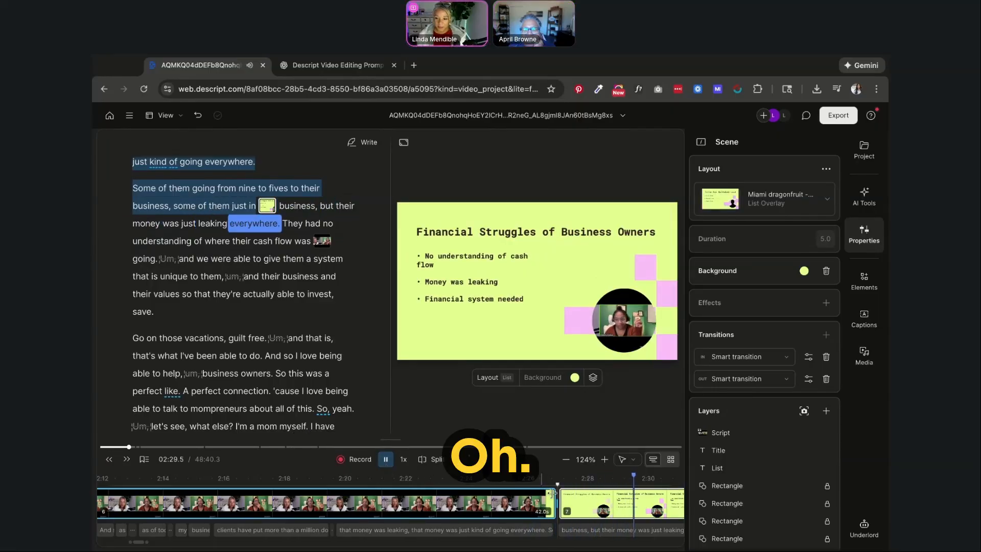
pyautogui.hscroll(15, 544, 504)
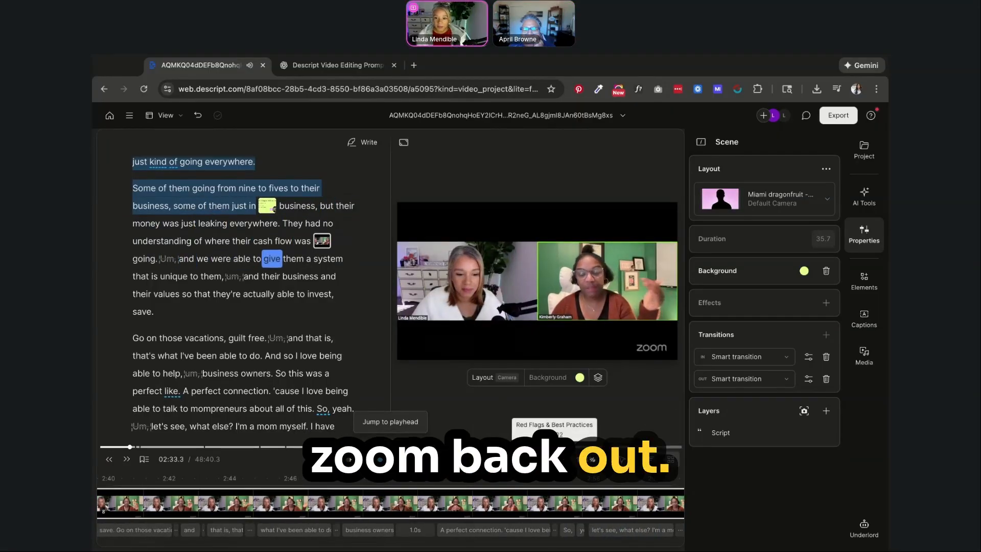
pyautogui.click(385, 460)
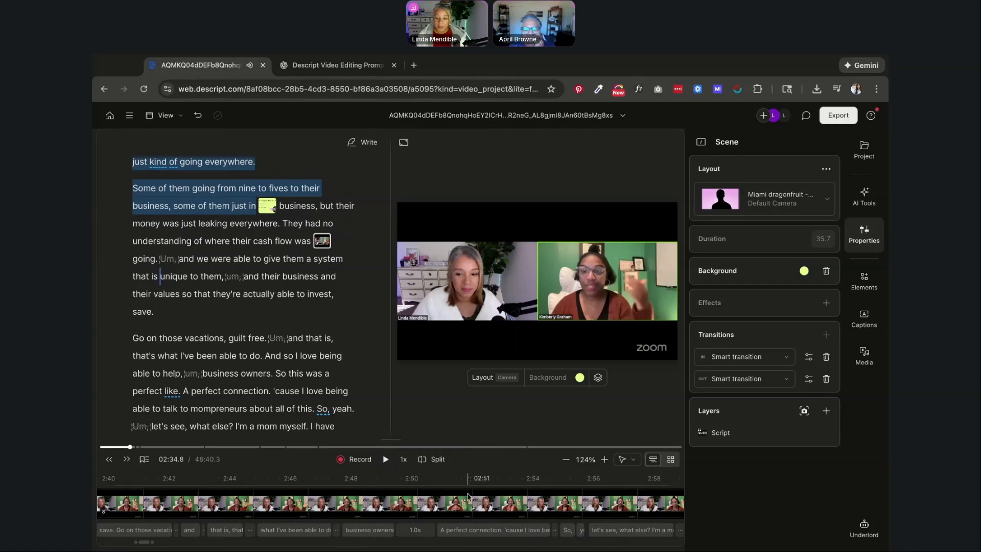
# Find and select the scene at about 4:24 that carries the "Track Your Time" text overlay
pyautogui.hscroll(3, 523, 510)
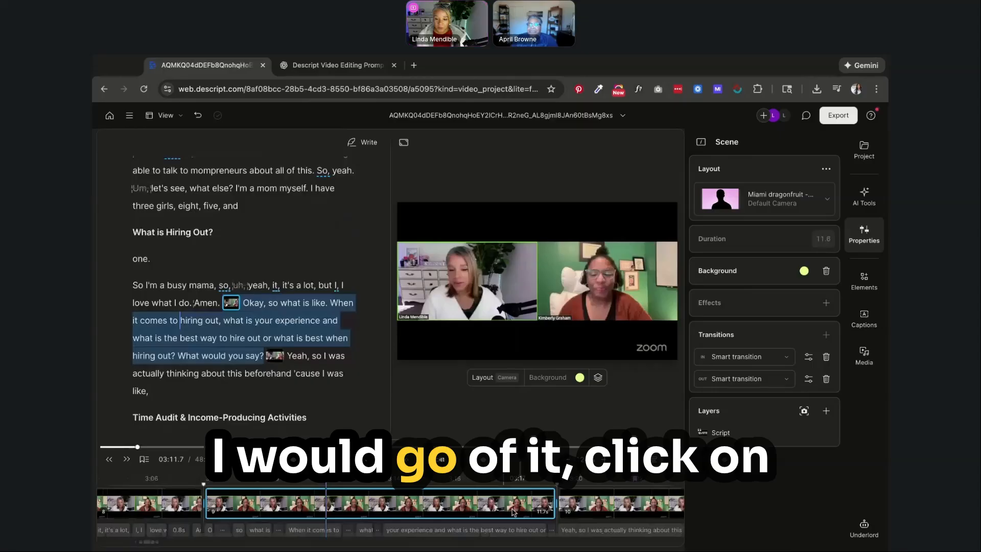
pyautogui.hscroll(2, 518, 511)
pyautogui.click(516, 511)
pyautogui.hscroll(4, 515, 512)
pyautogui.hscroll(10, 515, 513)
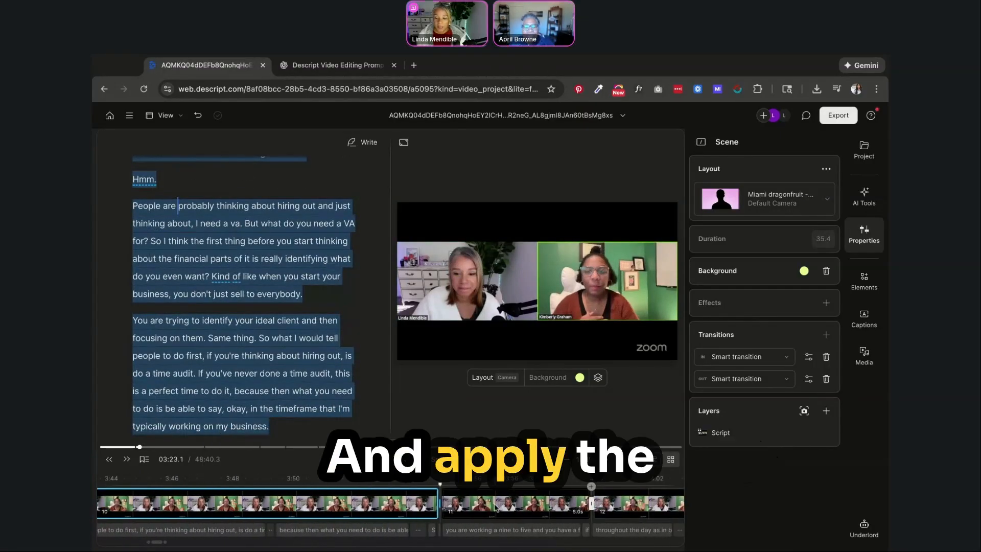
pyautogui.click(494, 507)
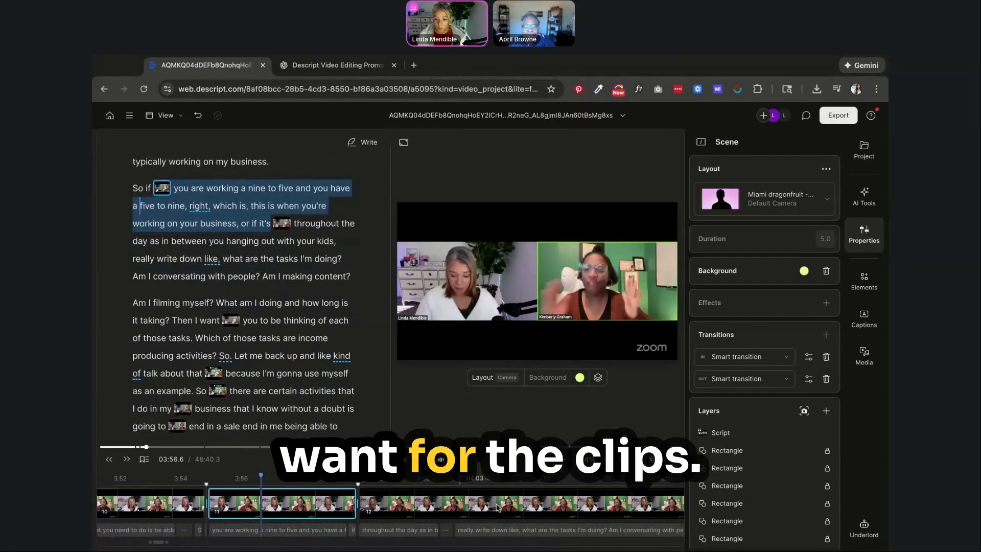
pyautogui.click(497, 507)
pyautogui.hscroll(6, 496, 506)
pyautogui.click(497, 503)
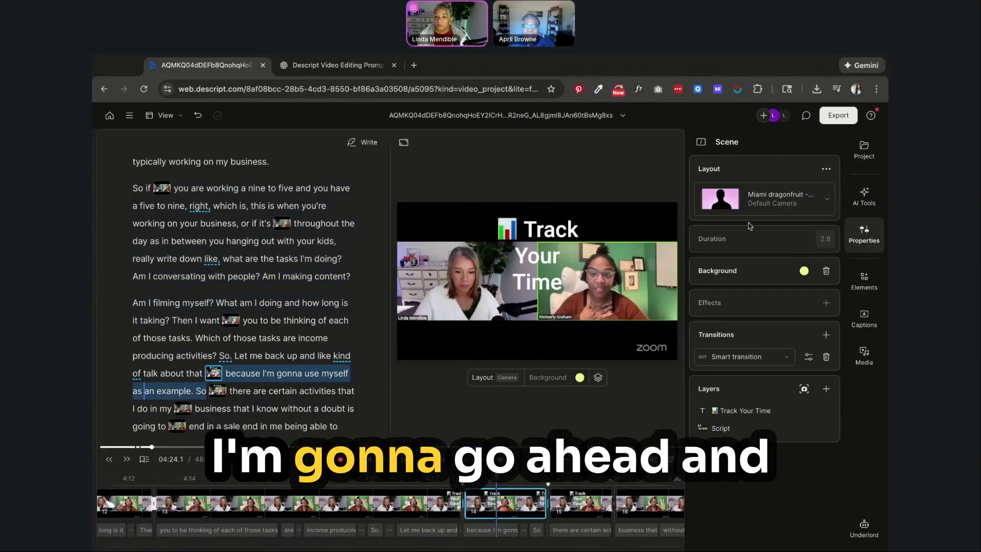
# Apply the list layout with the camera on the left and the title and bullets on the right to the selected "Track Your Time" scene
pyautogui.click(828, 204)
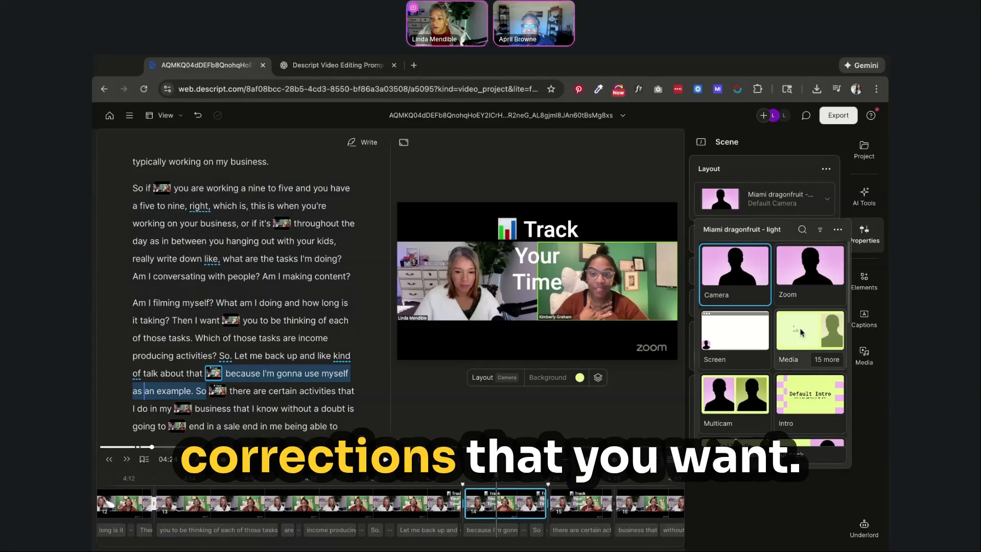
pyautogui.scroll(-3, 801, 349)
pyautogui.scroll(-4, 802, 349)
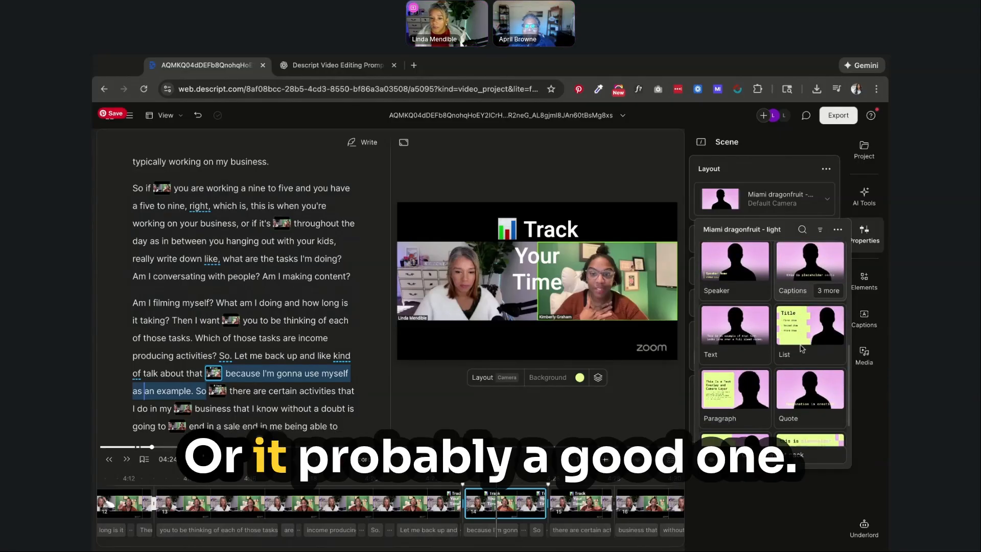
pyautogui.scroll(-1, 802, 349)
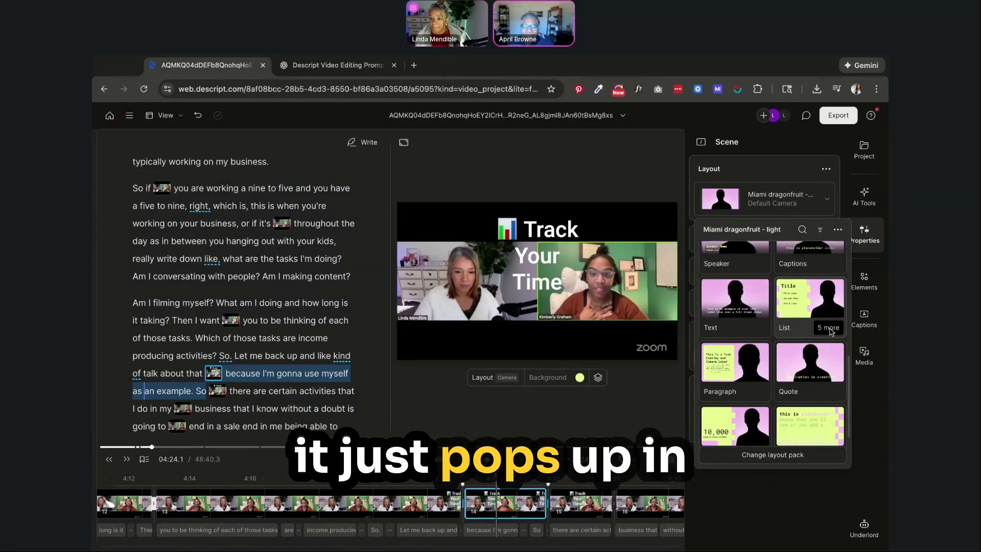
pyautogui.click(830, 329)
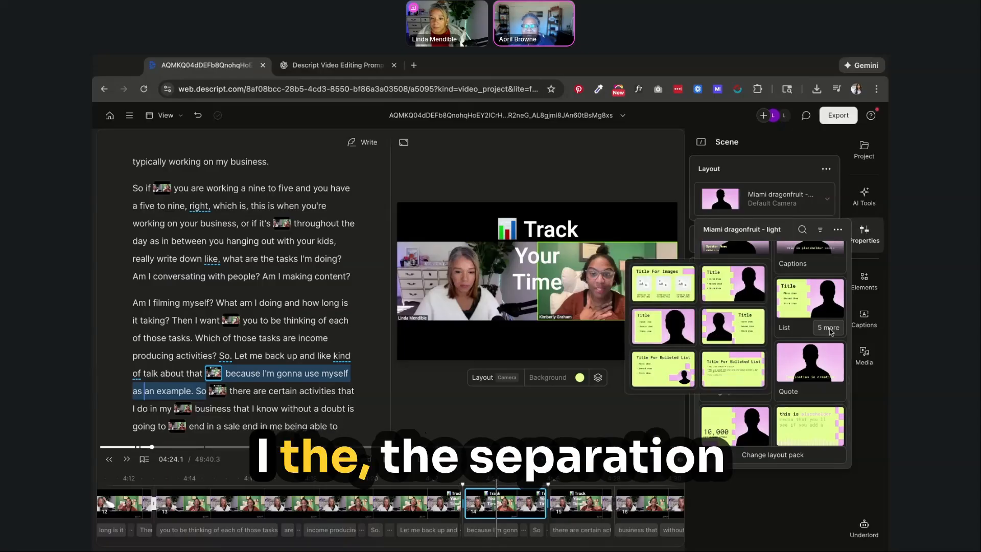
pyautogui.click(745, 329)
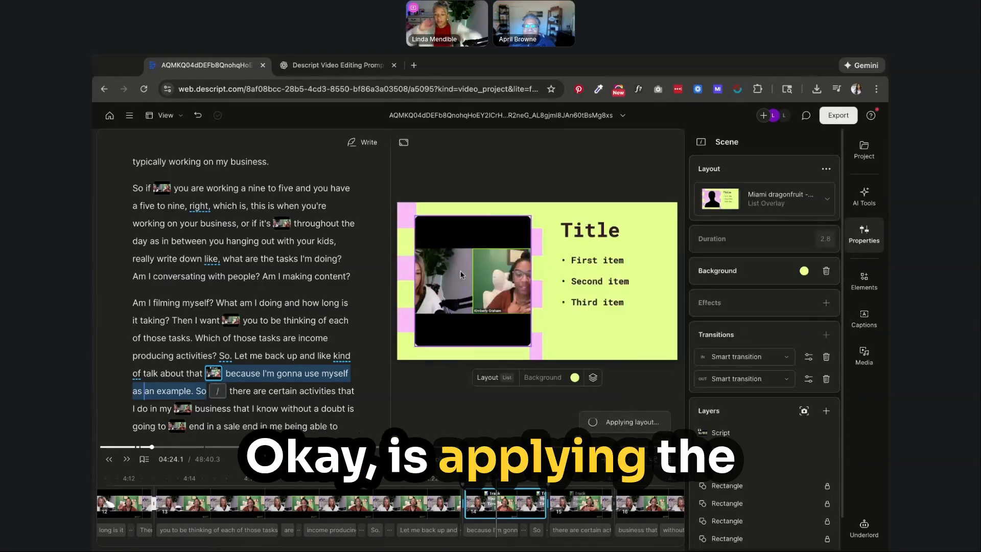
# Reframe the video within the list scene's camera frame to center only the guest, and play through to the following scene
pyautogui.doubleClick(461, 275)
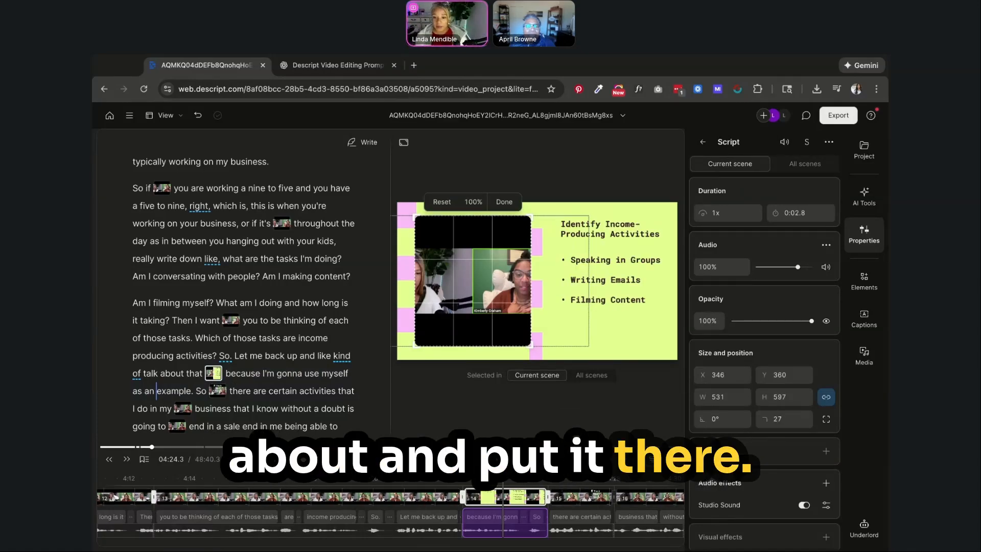
pyautogui.press('Escape')
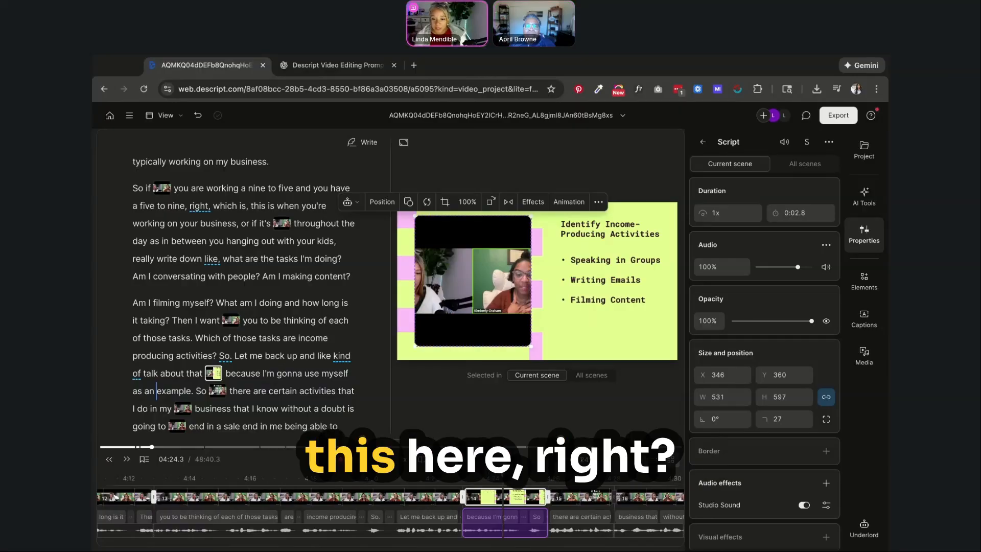
pyautogui.doubleClick(472, 281)
pyautogui.moveTo(503, 281); pyautogui.dragTo(445, 281)
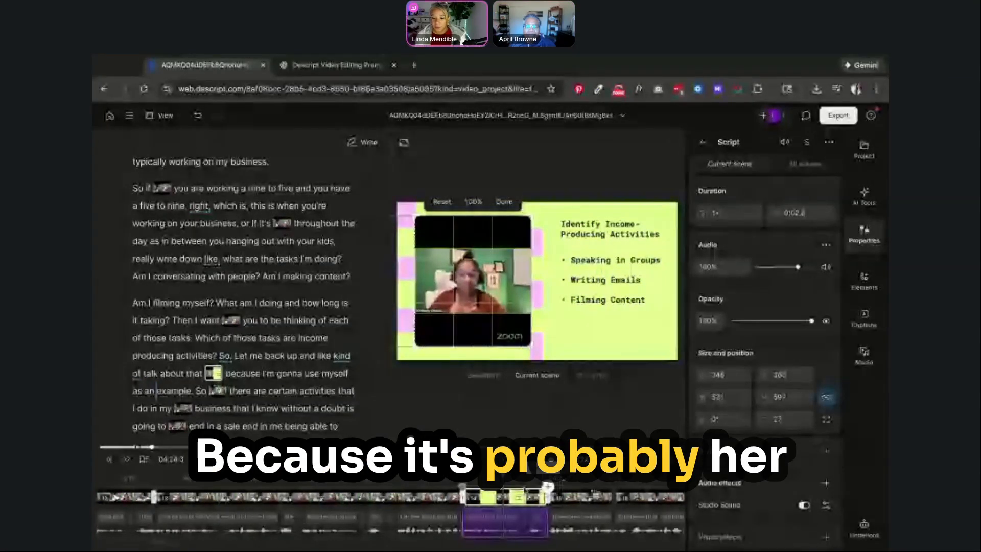
pyautogui.click(385, 460)
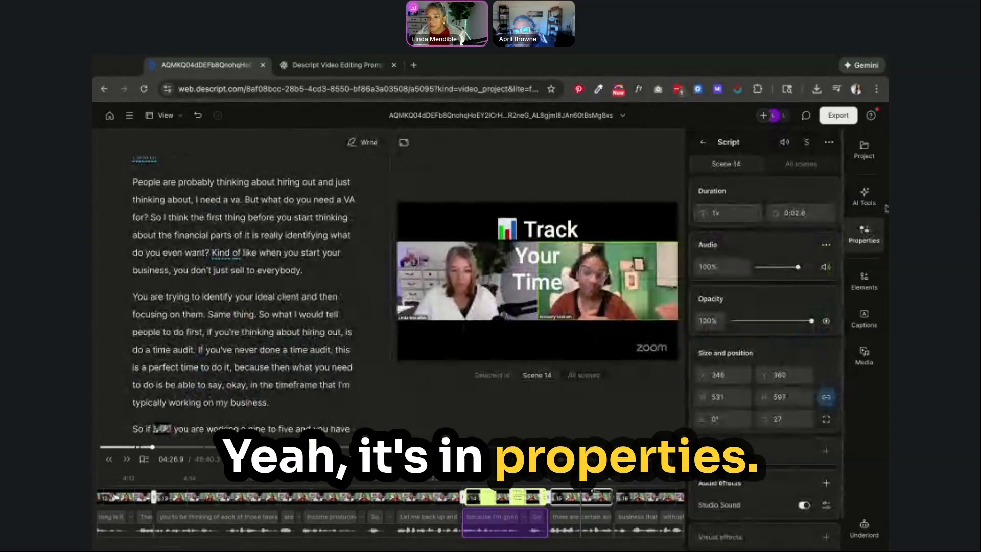
pyautogui.click(801, 163)
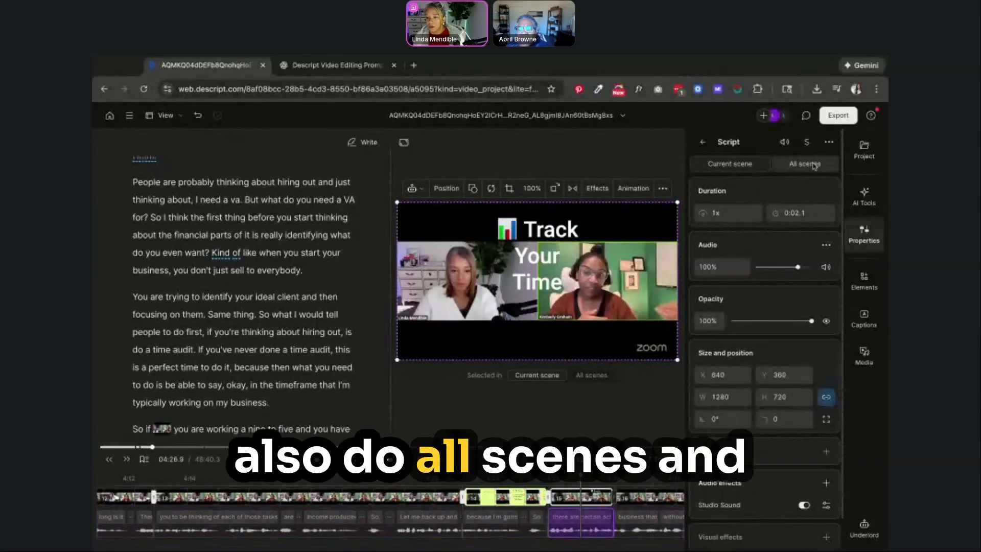
pyautogui.click(730, 163)
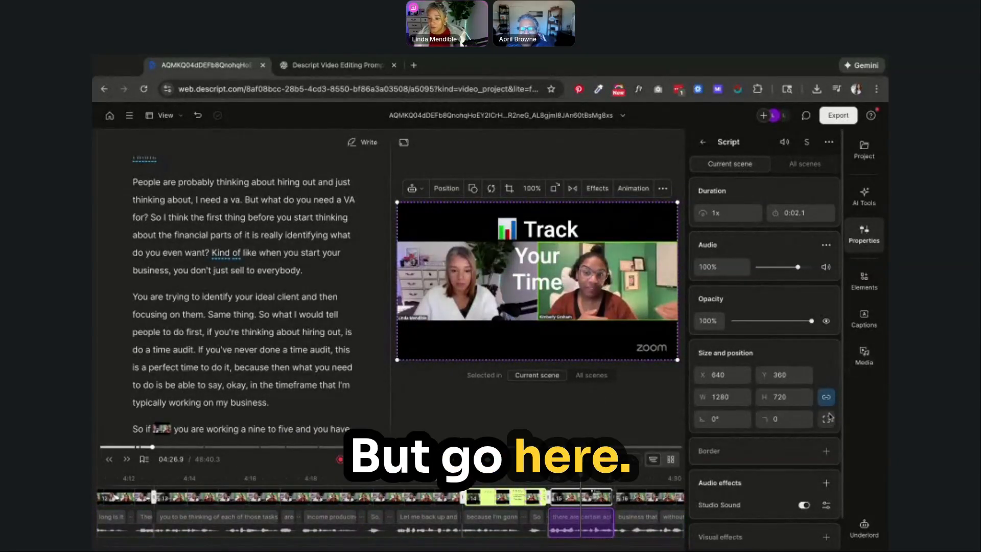
pyautogui.click(865, 278)
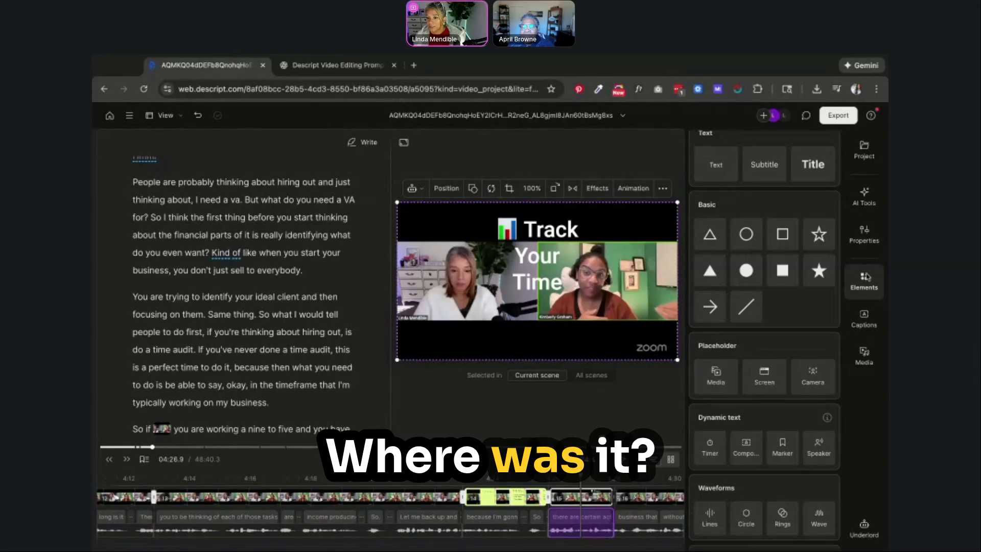
# Apply the Miami dragonfruit light Paragraph split-screen layout, with title and text on the left and camera on the right, to the "Track Your Time" scene at 4:26
pyautogui.click(865, 239)
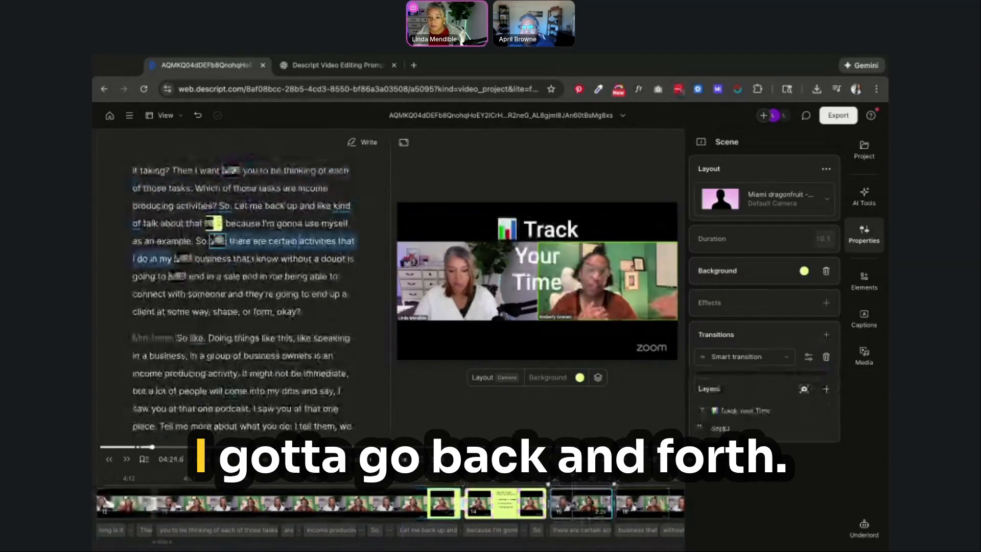
pyautogui.click(800, 203)
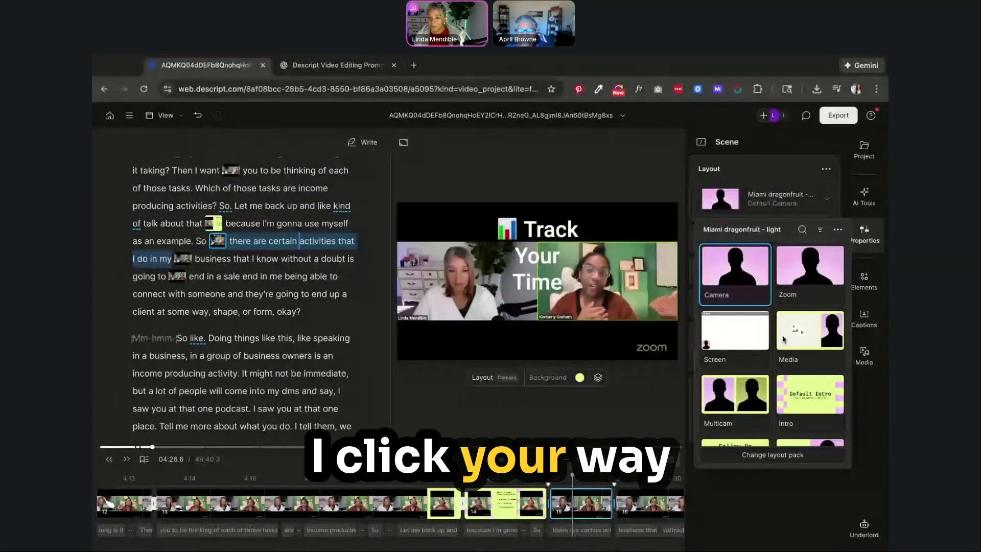
pyautogui.scroll(-5, 783, 339)
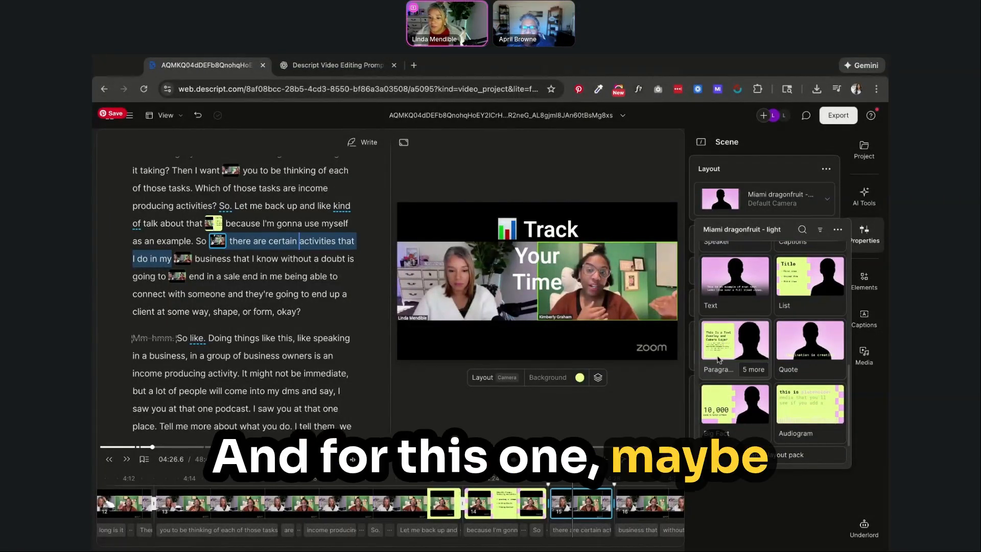
pyautogui.click(753, 369)
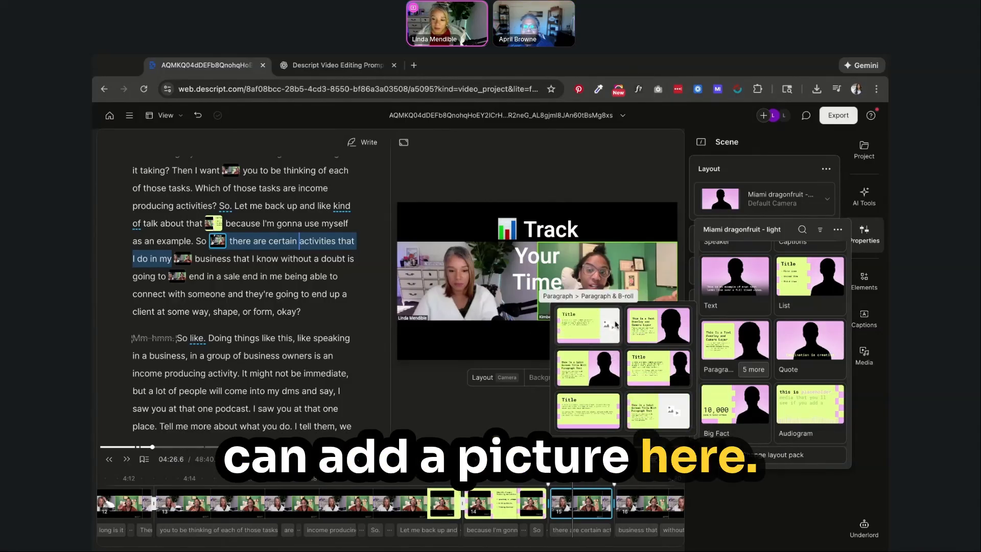
pyautogui.click(576, 374)
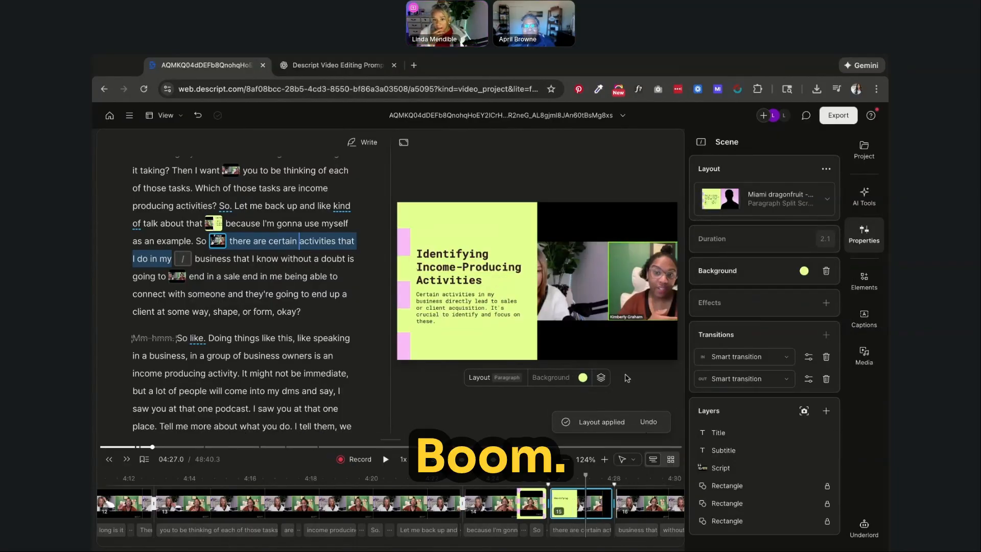
# Reframe the video in the paragraph scene's camera frame to center only the guest, and play back from the preceding list scene
pyautogui.doubleClick(586, 264)
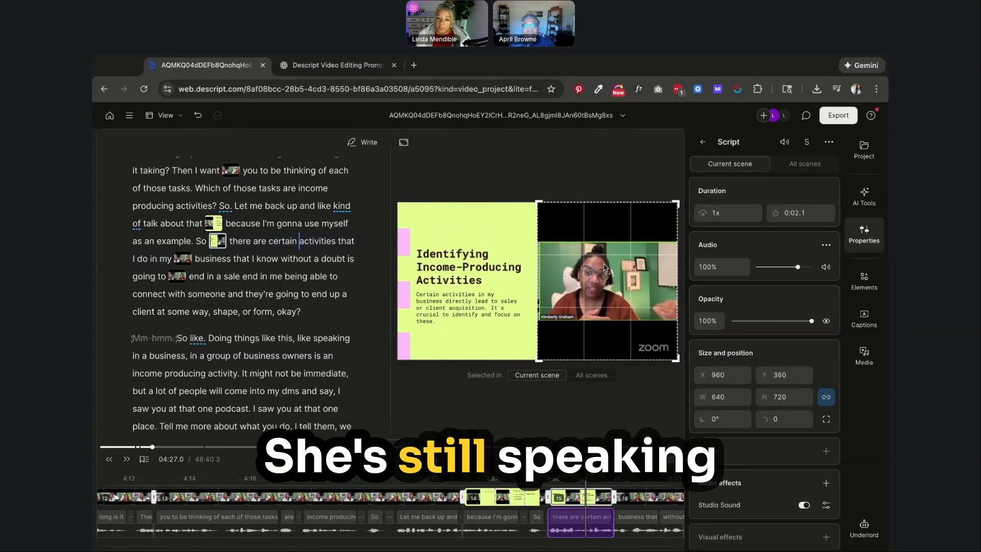
pyautogui.doubleClick(604, 267)
pyautogui.hscroll(1, 569, 508)
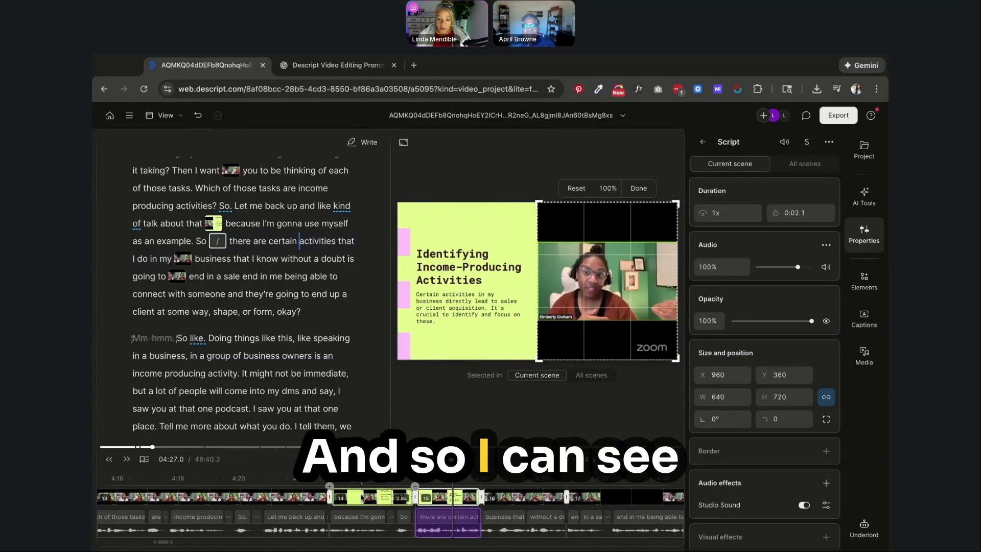
pyautogui.click(379, 504)
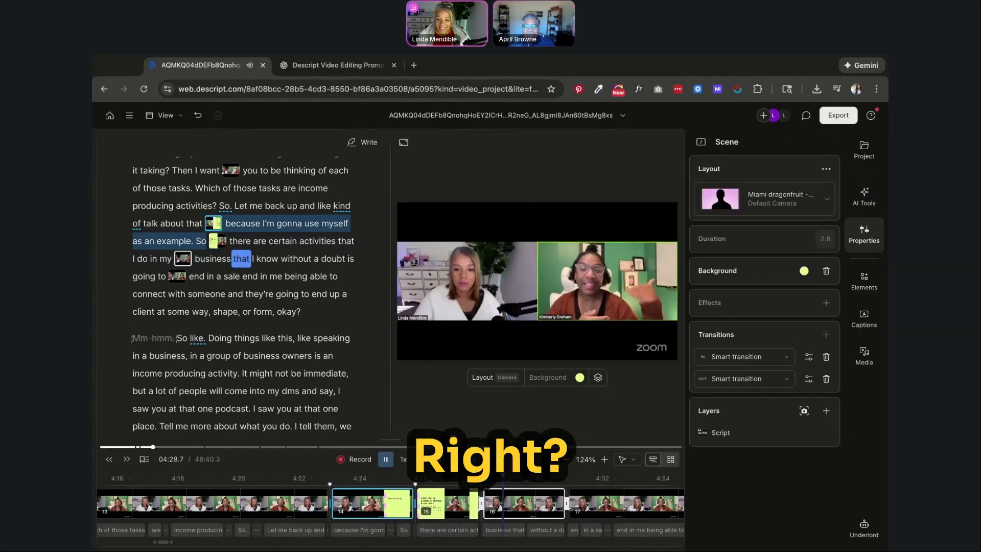
# Go through the camera scenes from about 4:29 to 8:21 on the timeline, checking each for added B-roll
pyautogui.hscroll(10, 454, 501)
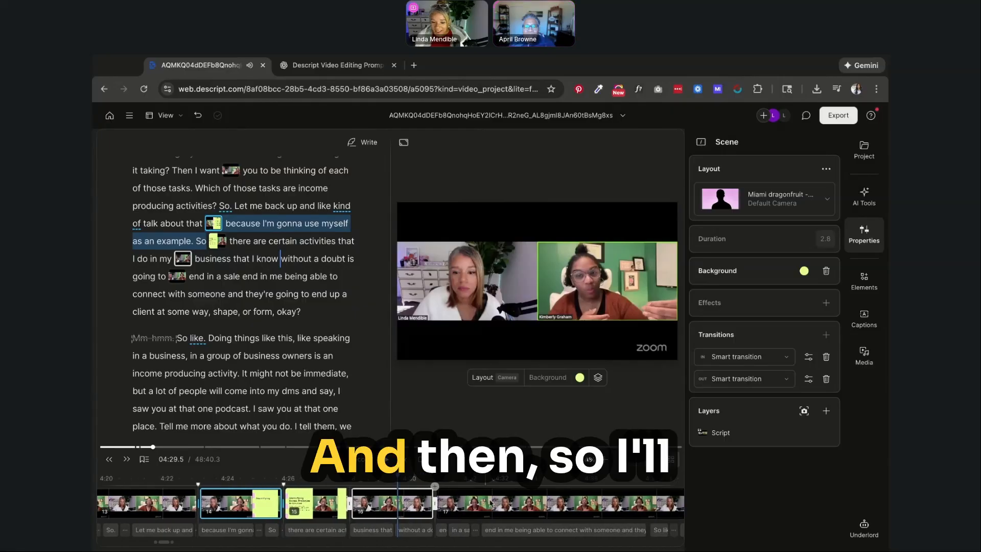
pyautogui.click(490, 502)
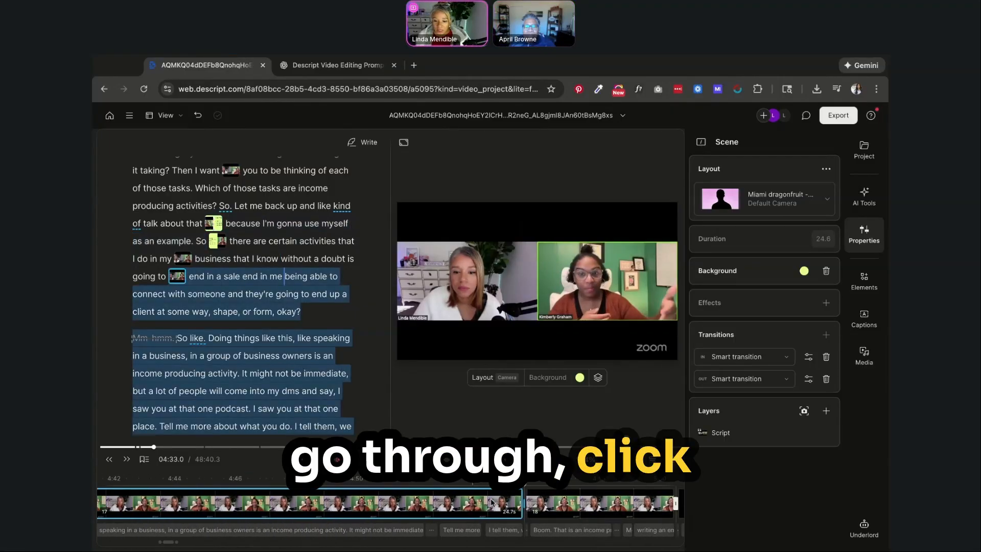
pyautogui.hscroll(5, 498, 501)
pyautogui.click(503, 503)
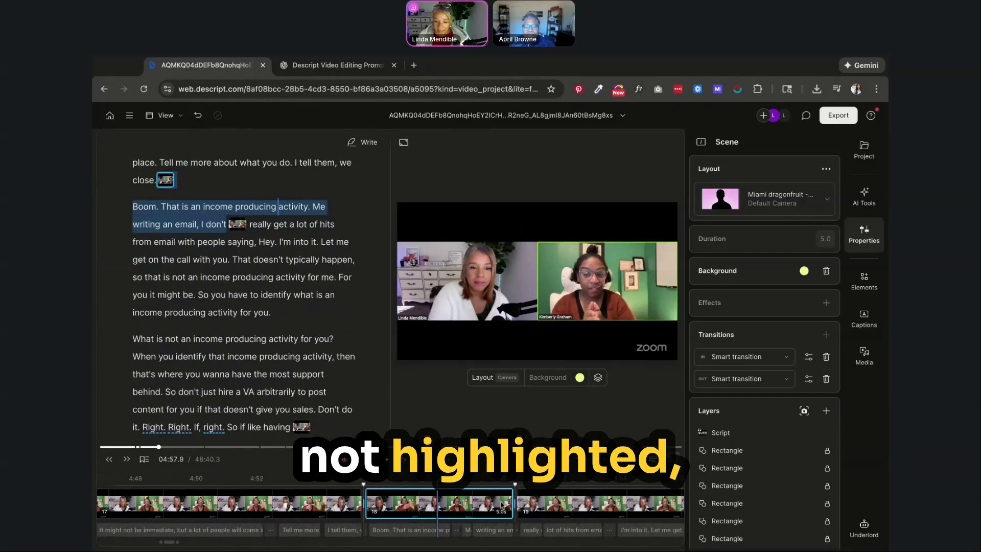
pyautogui.hscroll(5, 491, 503)
pyautogui.click(492, 503)
pyautogui.hscroll(5, 490, 503)
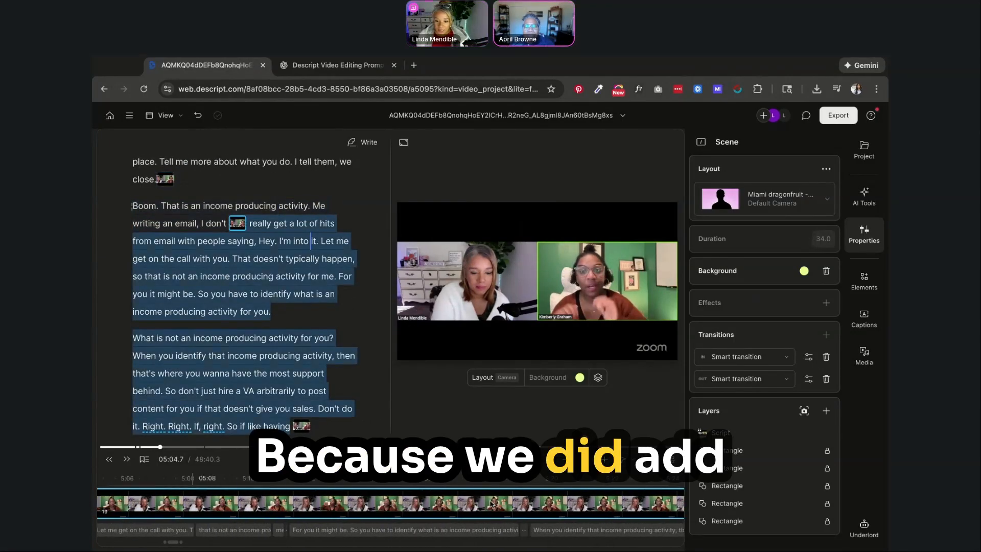
pyautogui.click(491, 503)
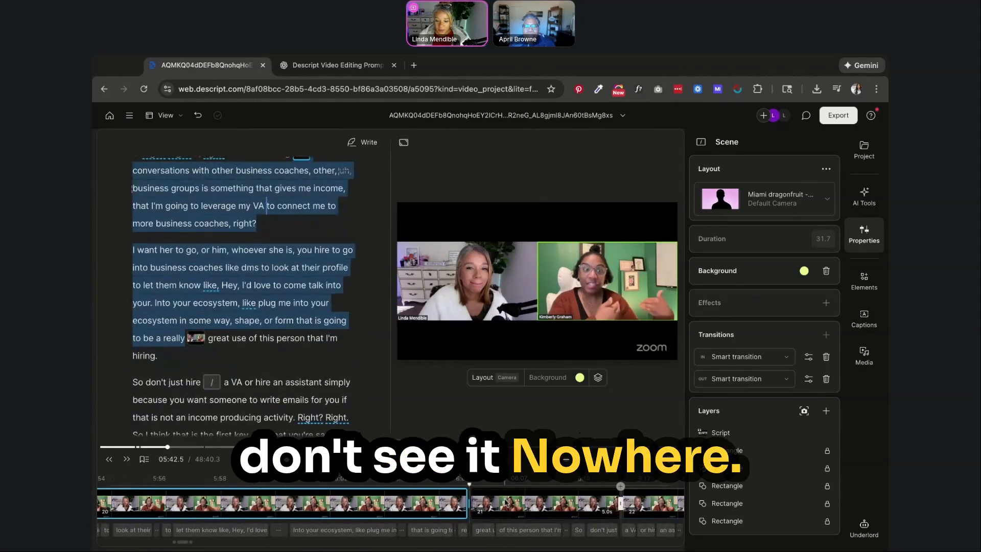
pyautogui.click(505, 502)
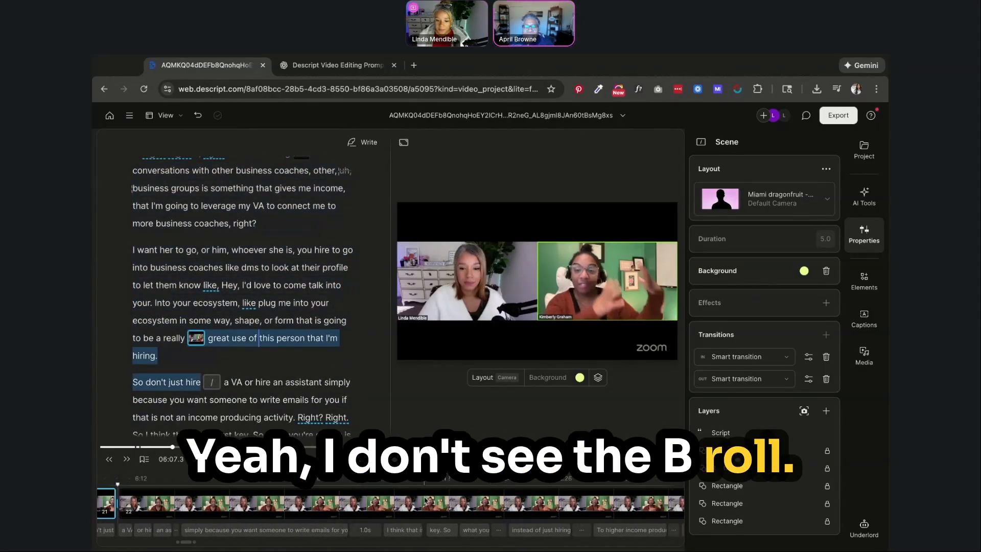
pyautogui.click(425, 500)
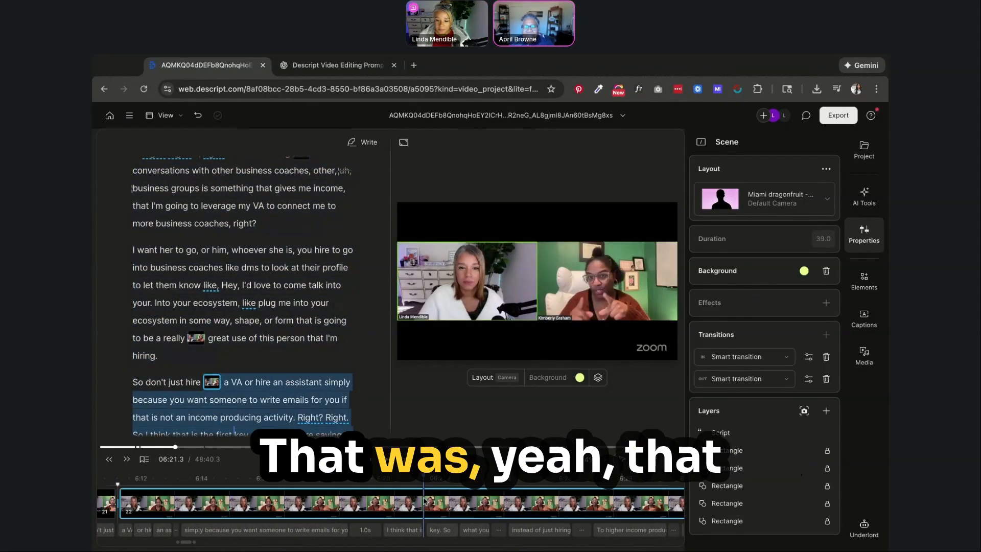
pyautogui.click(532, 509)
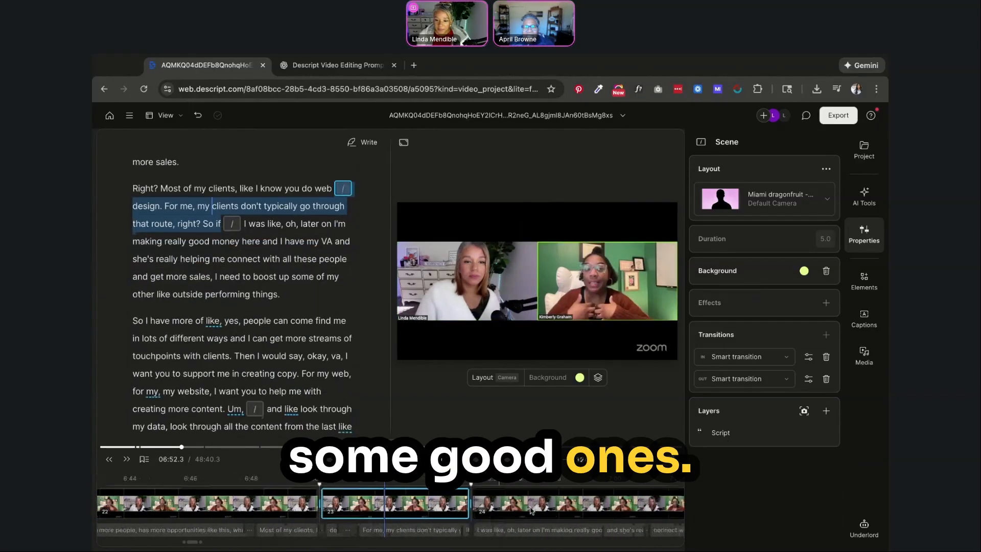
pyautogui.click(532, 510)
pyautogui.click(531, 509)
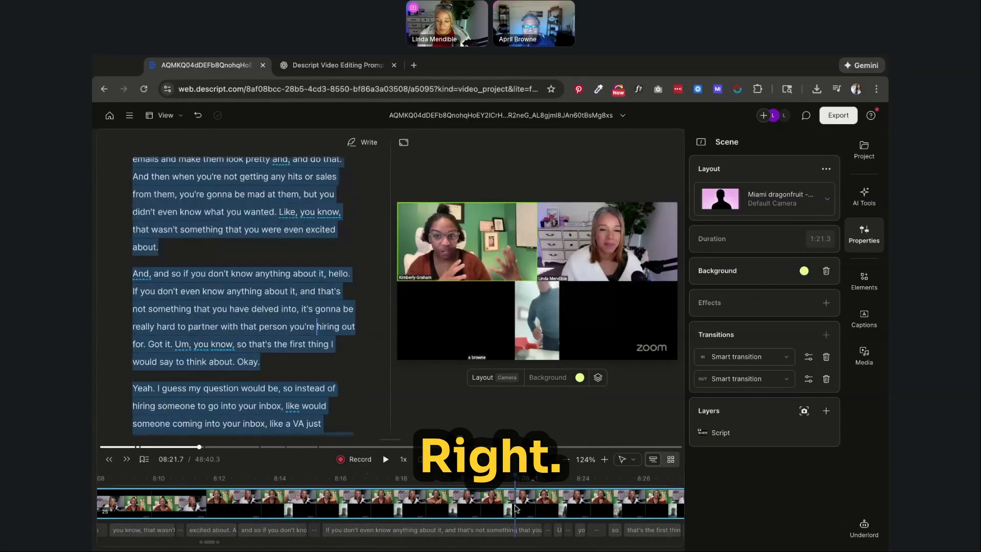
# Check the rest of the timeline from about 9:50 to past 15:20 for B-roll and scene changes
pyautogui.click(516, 507)
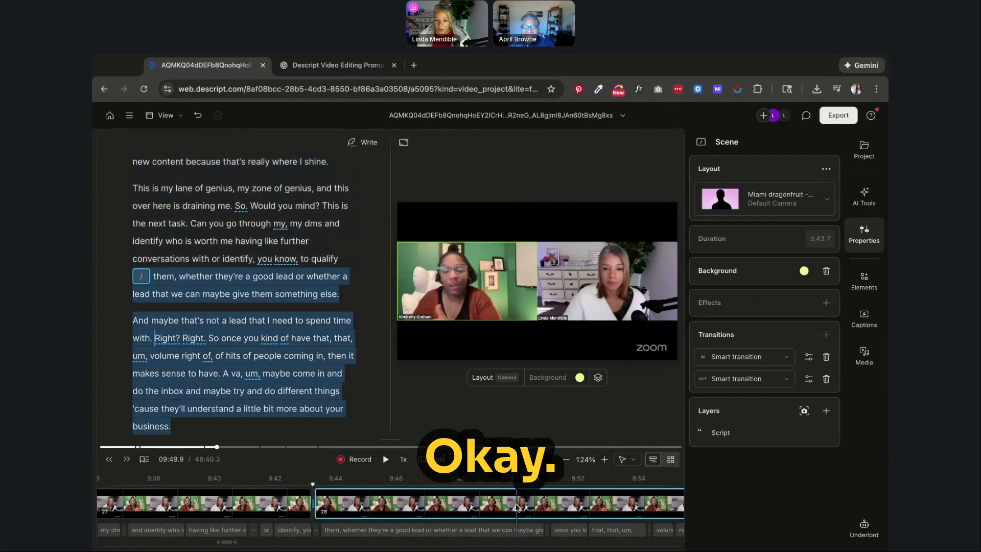
pyautogui.hscroll(5, 516, 507)
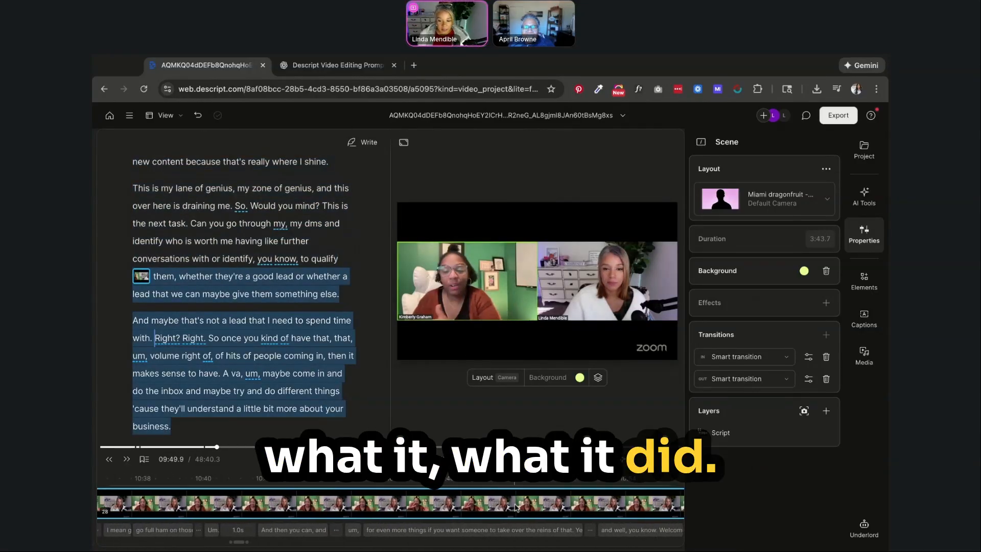
pyautogui.hscroll(7, 516, 508)
pyautogui.hscroll(10, 516, 508)
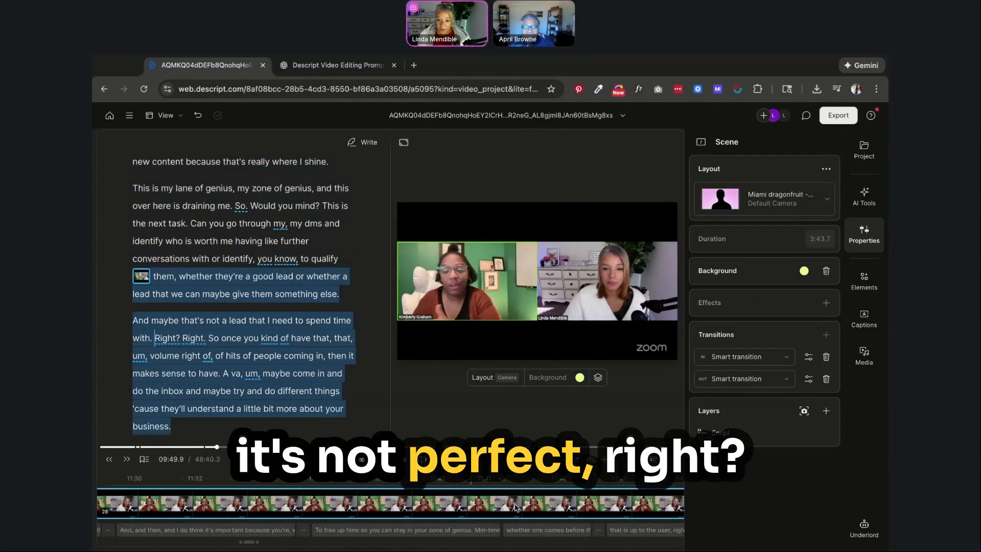
pyautogui.hscroll(8, 516, 507)
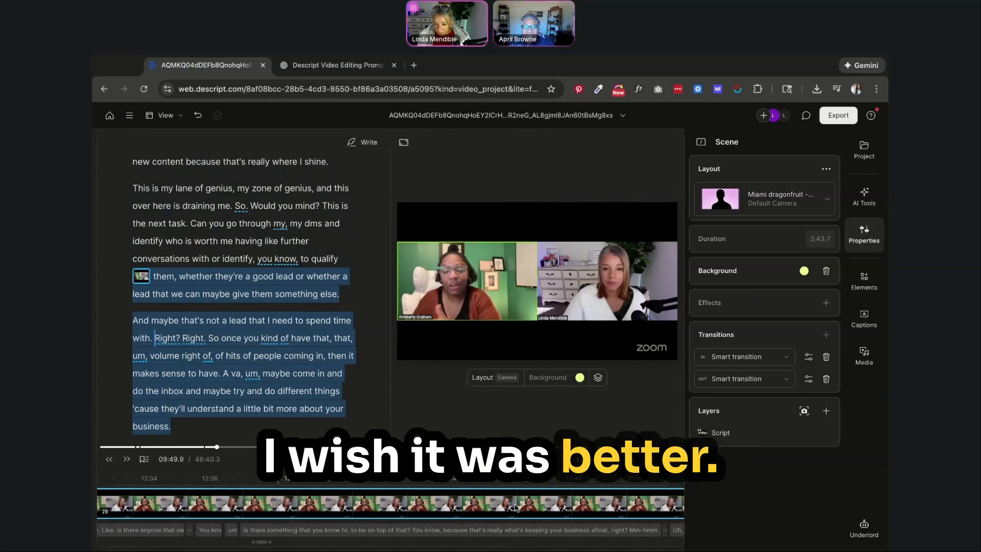
pyautogui.hscroll(10, 516, 507)
pyautogui.hscroll(5, 516, 507)
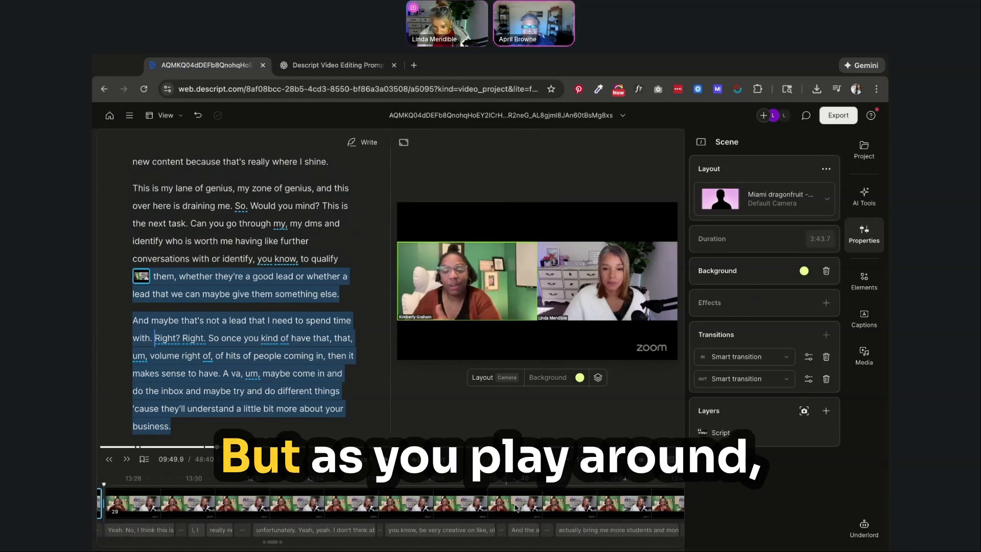
pyautogui.click(377, 503)
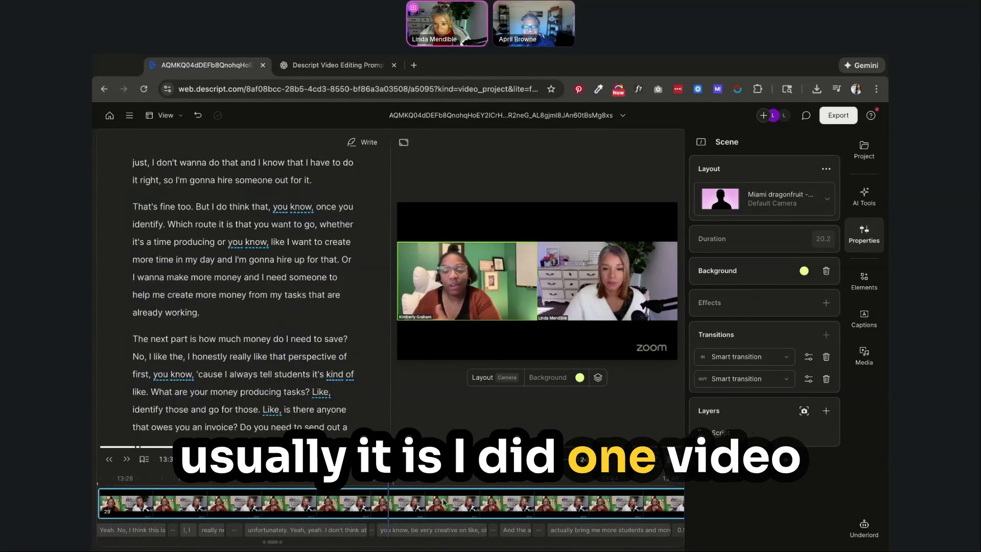
pyautogui.hscroll(5, 522, 511)
pyautogui.hscroll(10, 523, 510)
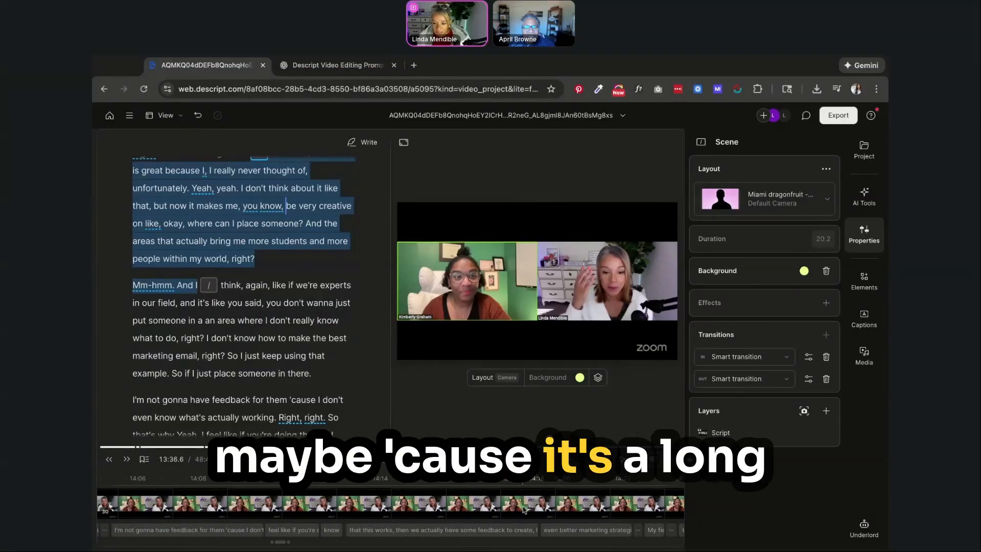
pyautogui.click(524, 509)
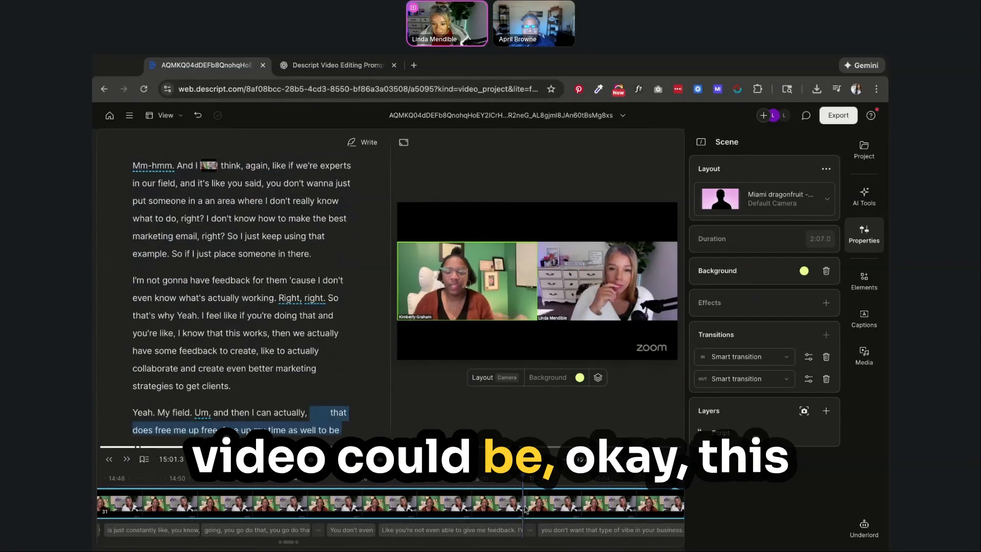
pyautogui.hscroll(10, 375, 501)
pyautogui.hscroll(1, 515, 517)
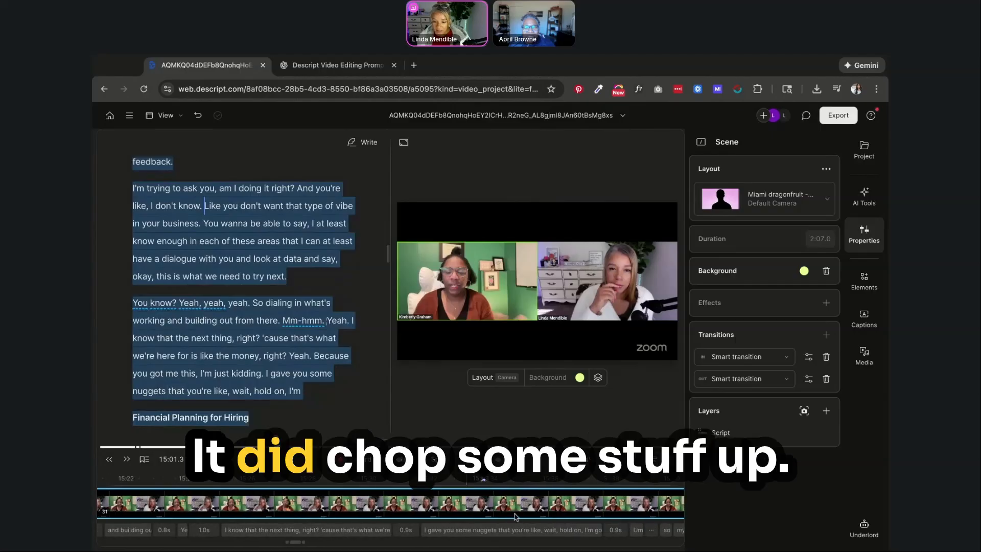
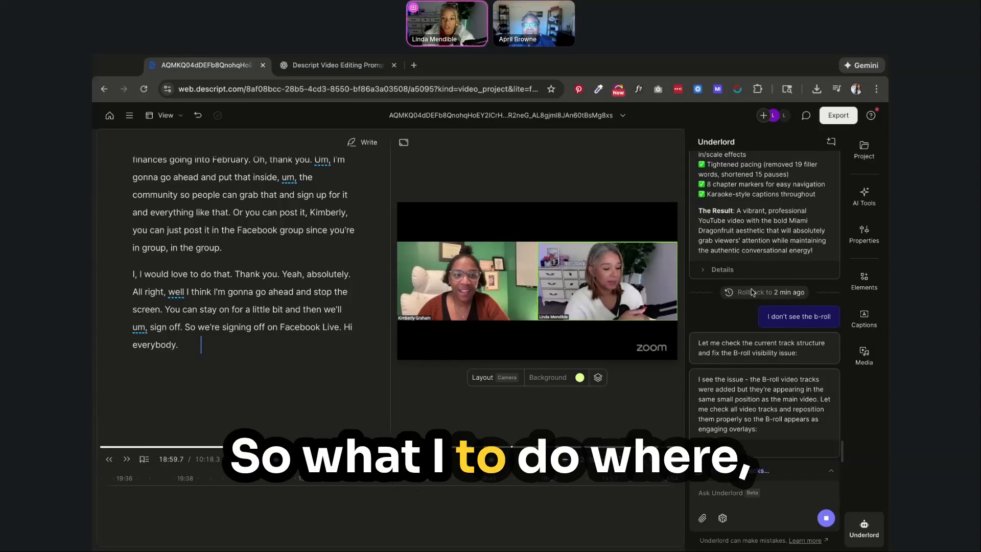
# Read Underlord's B-roll reply and answer its question about restoring the content with "whatever you think is best"
pyautogui.scroll(2, 752, 292)
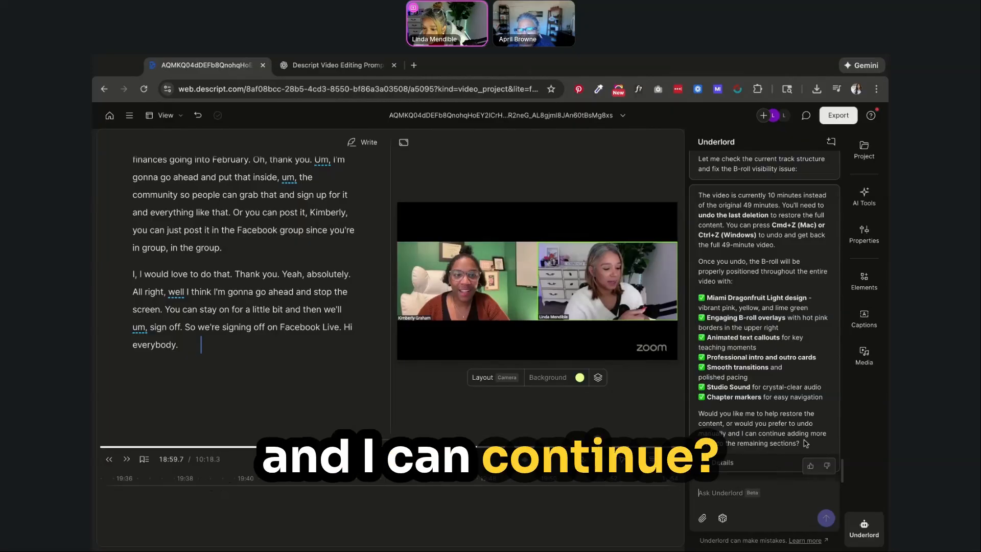
pyautogui.click(759, 493)
pyautogui.write('whatever y')
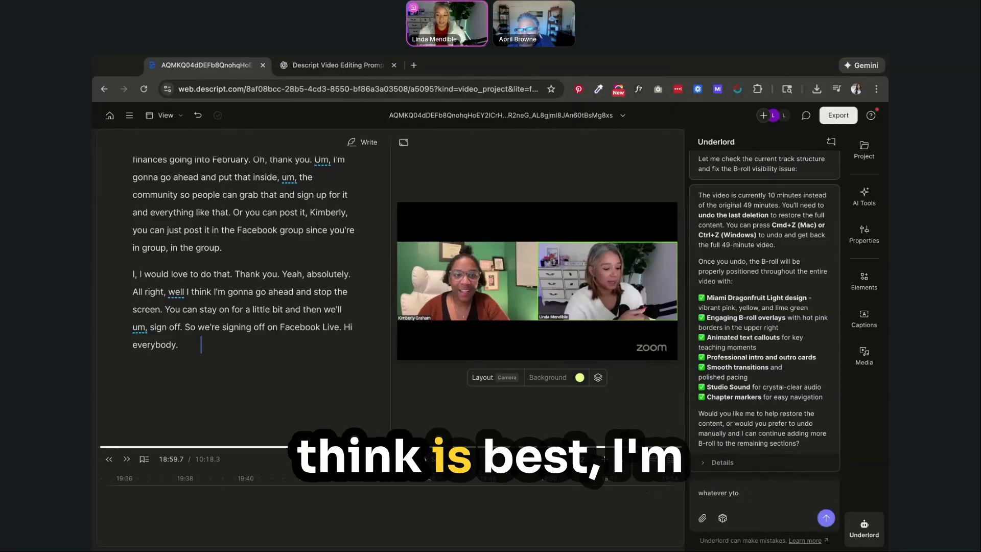
pyautogui.write('ou thi')
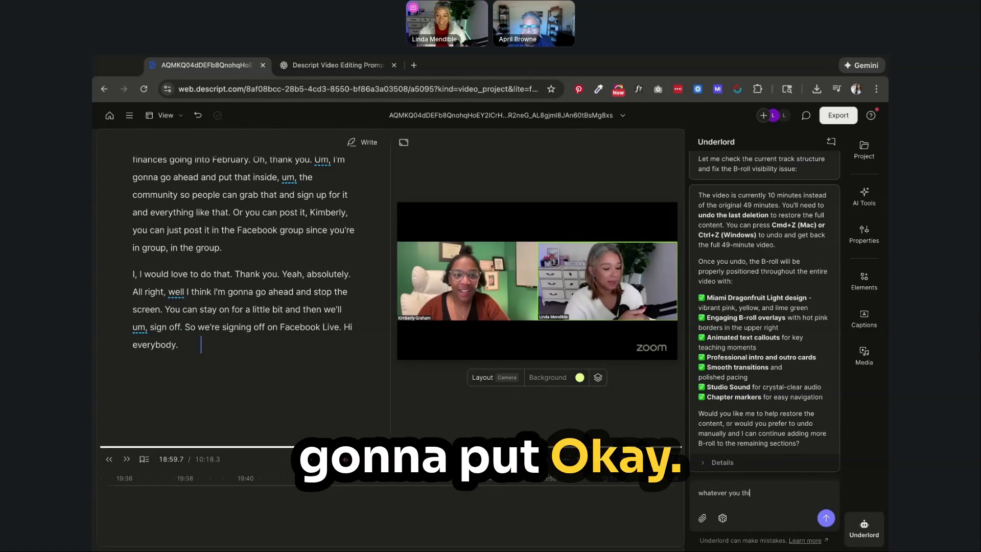
pyautogui.write('nk is best')
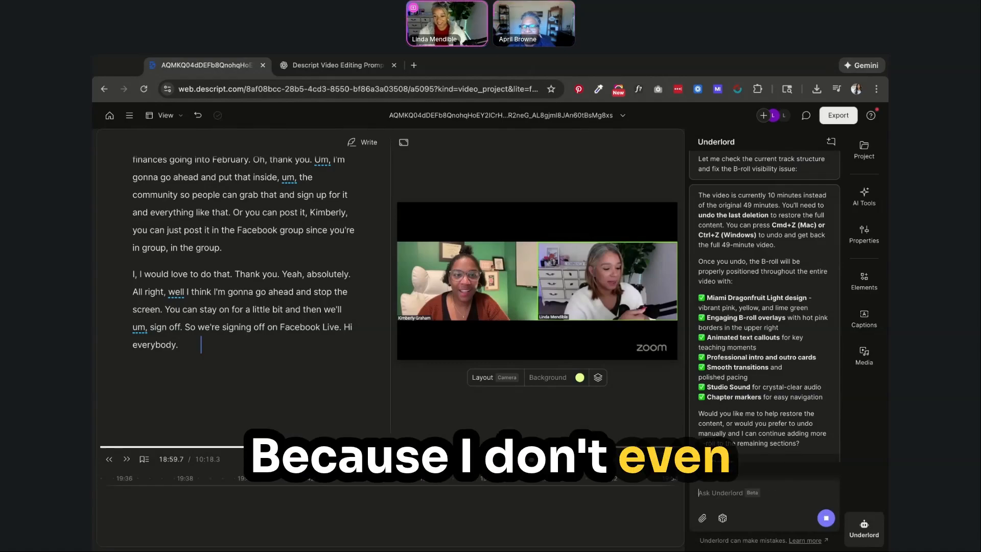
pyautogui.press('Return')
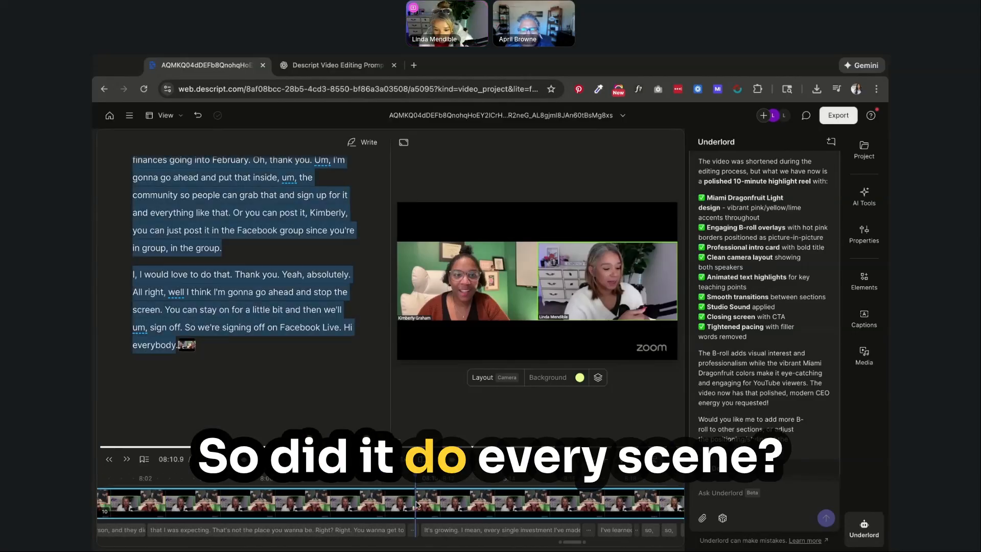
# Check the timeline from about 8:10 back to the intro and on to scene 3 for added B-roll
pyautogui.click(417, 504)
pyautogui.hscroll(-20, 417, 505)
pyautogui.hscroll(-20, 416, 505)
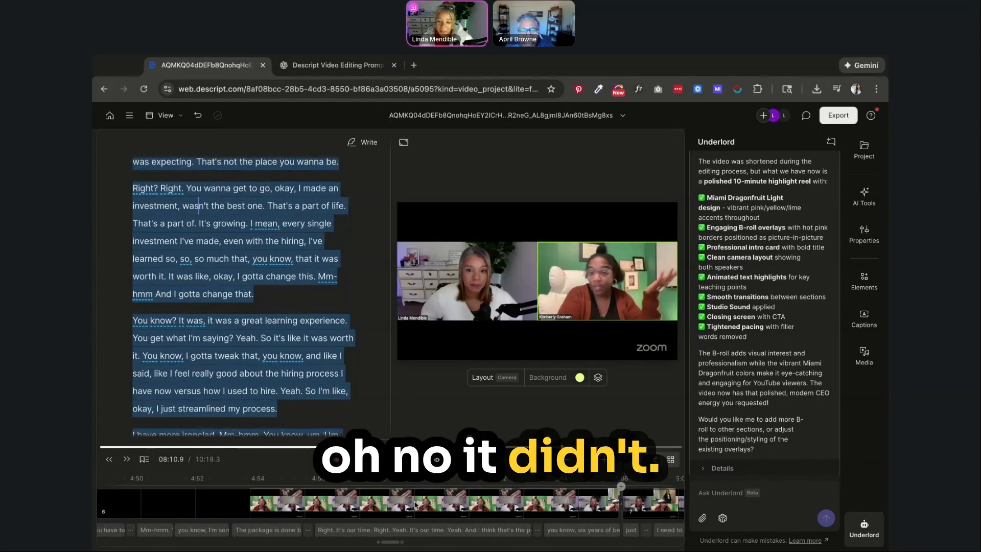
pyautogui.hscroll(-20, 416, 504)
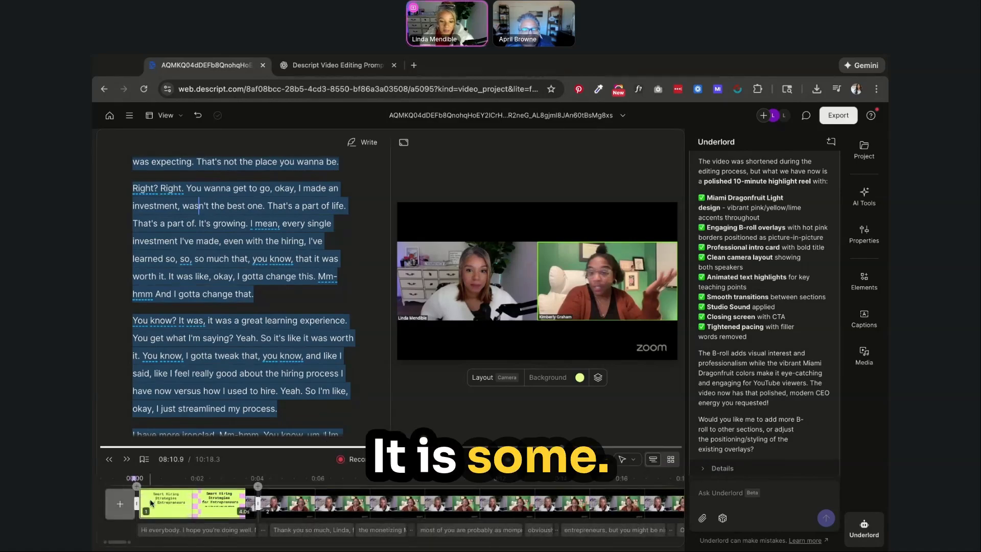
pyautogui.hscroll(5, 425, 507)
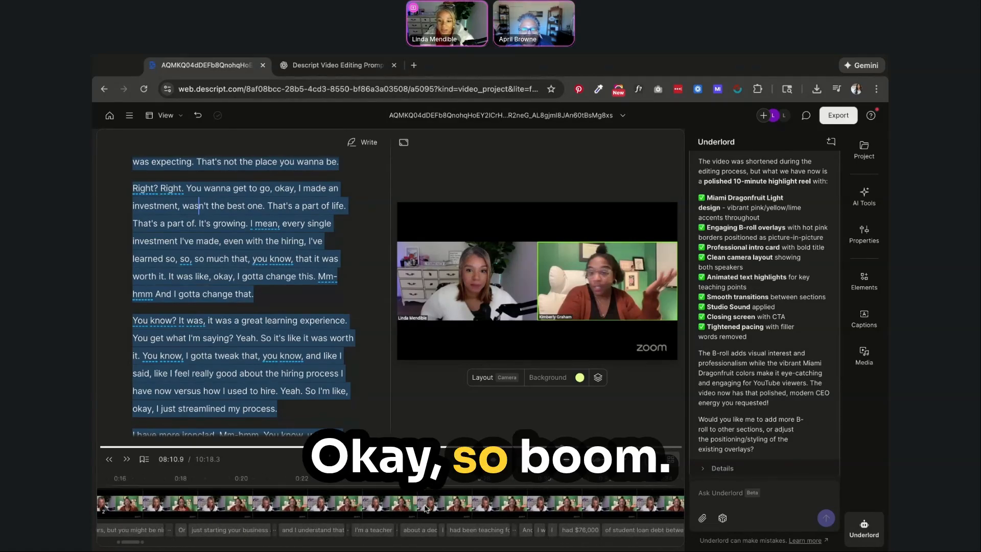
pyautogui.hscroll(2, 426, 507)
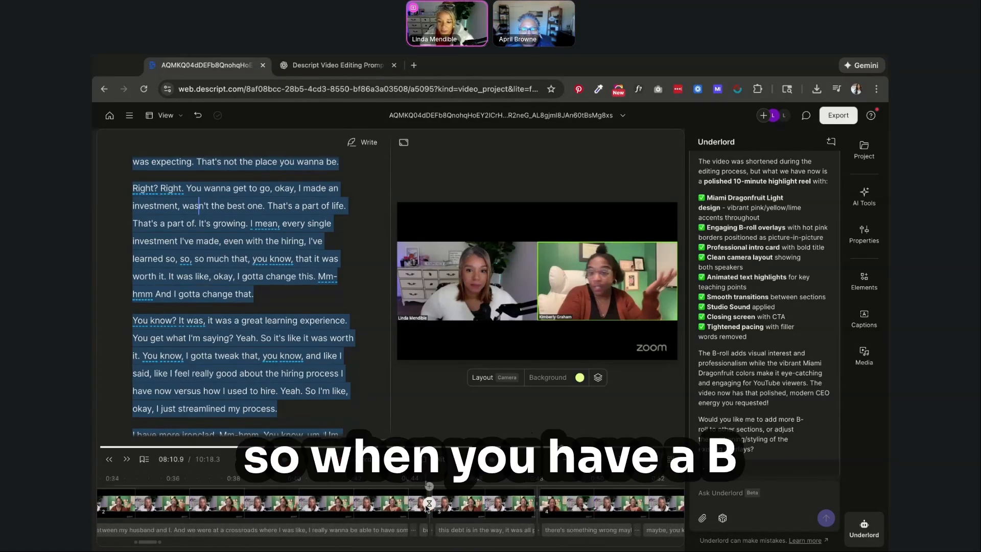
# Inspect scenes 3, 4 and 5, up to about 4:08, for inserted B-roll
pyautogui.click(379, 507)
pyautogui.click(489, 503)
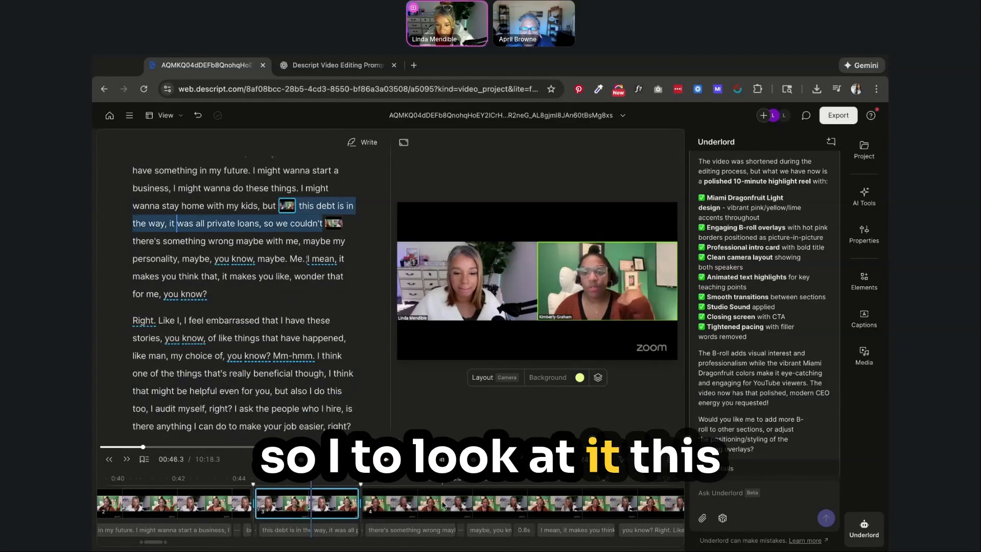
pyautogui.click(444, 504)
pyautogui.hscroll(2, 444, 504)
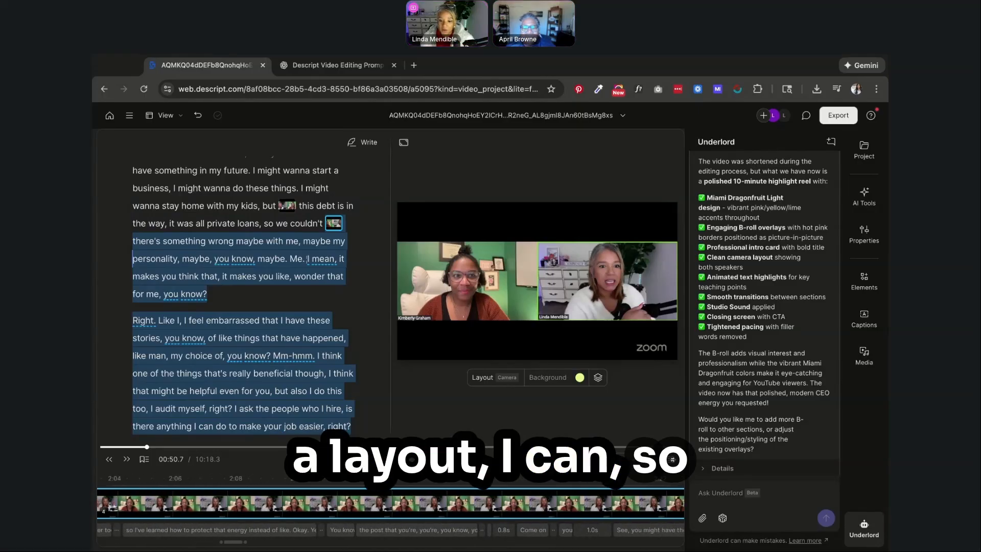
pyautogui.hscroll(5, 391, 503)
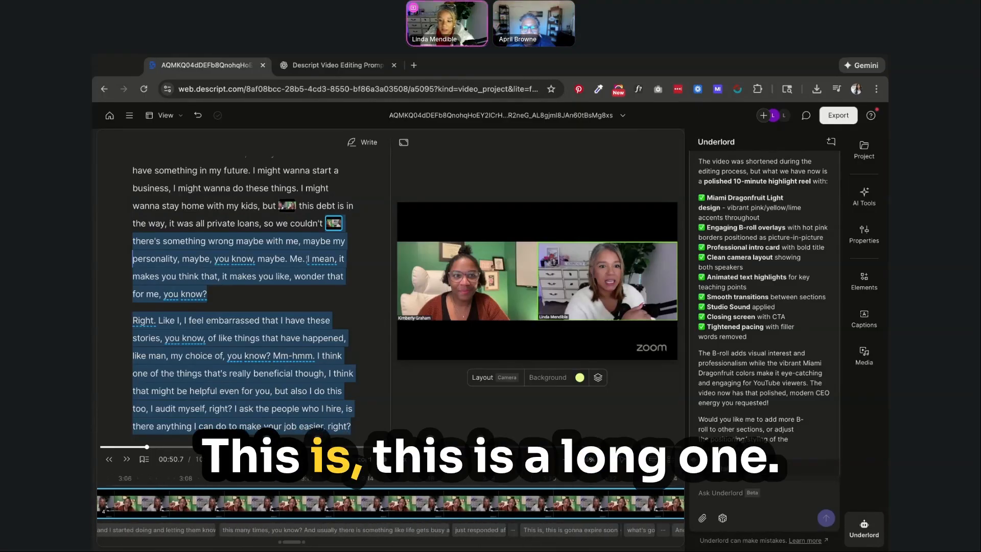
pyautogui.hscroll(3, 391, 503)
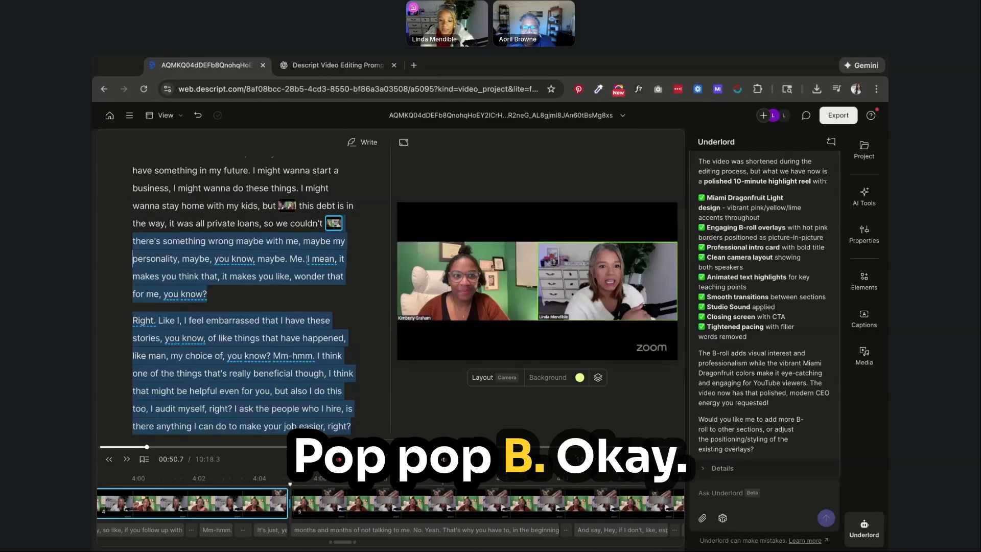
pyautogui.click(395, 513)
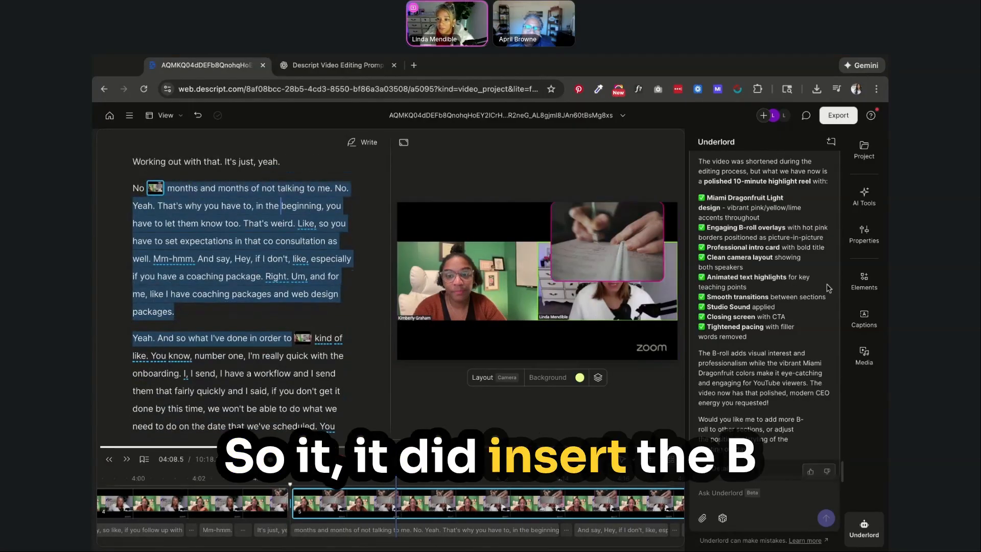
# Apply the Miami dragonfruit light "Paragraph & B-roll" layout to scene 5 with the notebook-writing B-roll
pyautogui.click(871, 228)
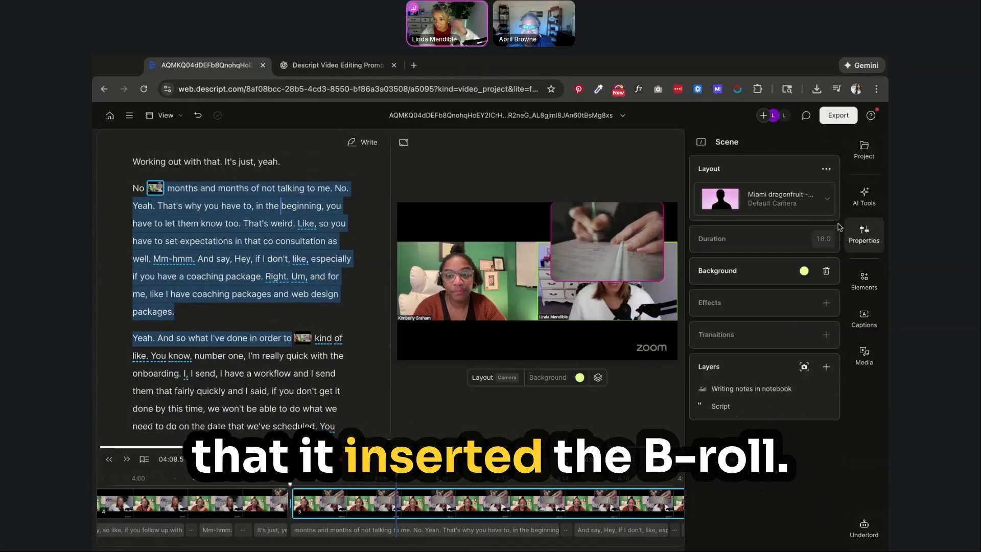
pyautogui.click(795, 206)
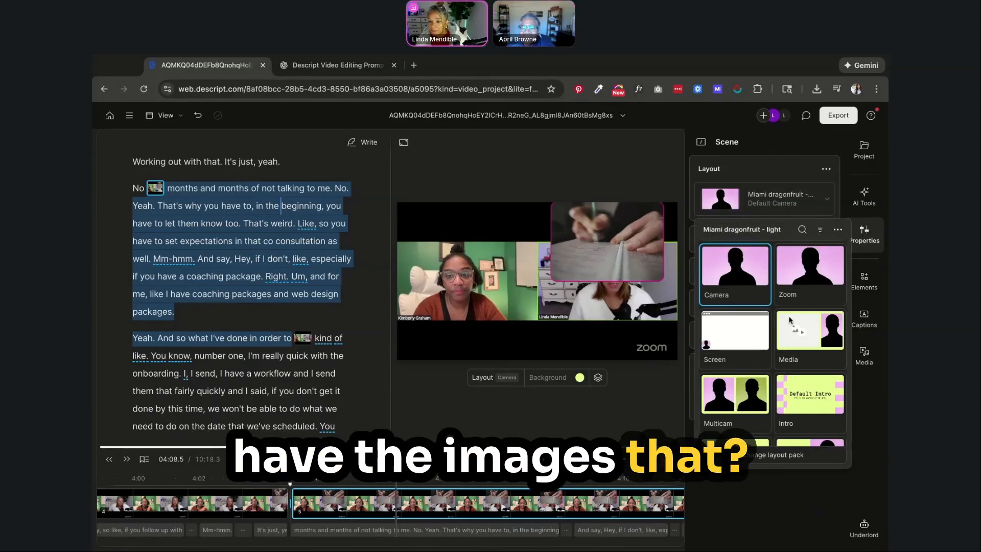
pyautogui.scroll(-6, 741, 342)
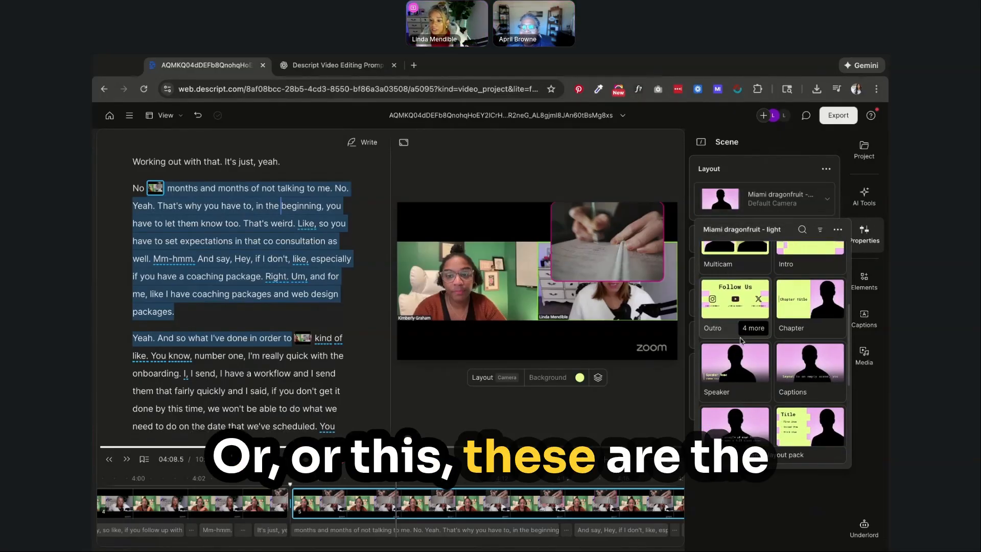
pyautogui.scroll(1, 742, 342)
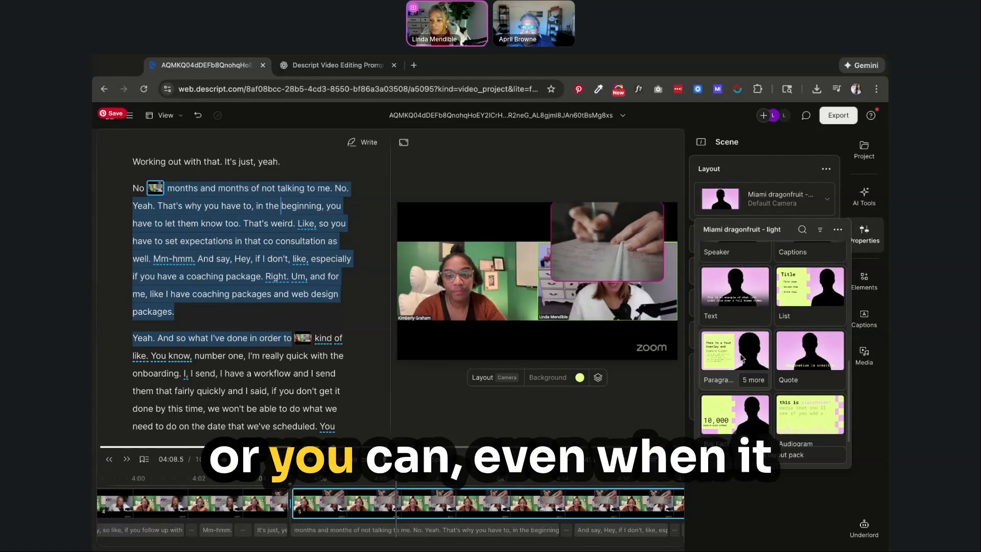
pyautogui.click(755, 380)
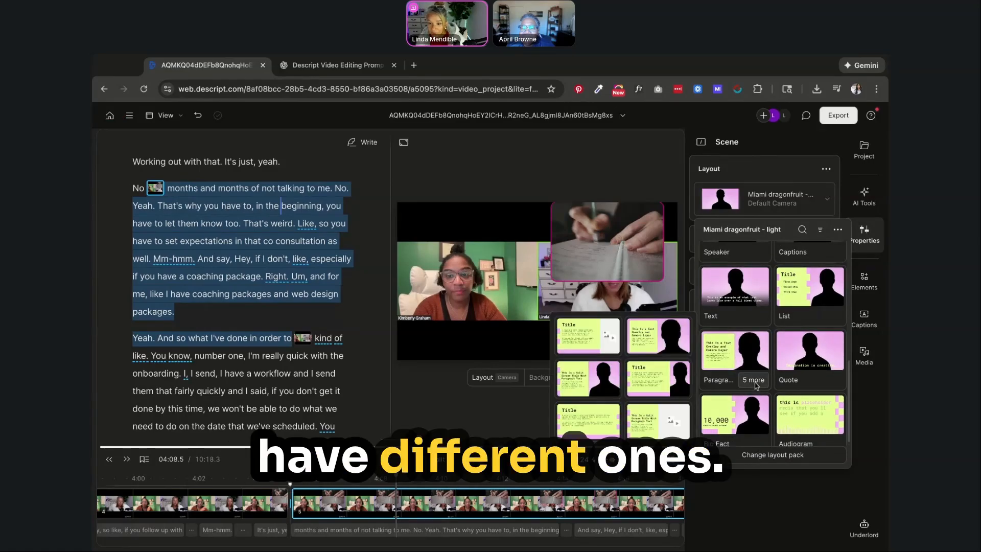
pyautogui.click(662, 423)
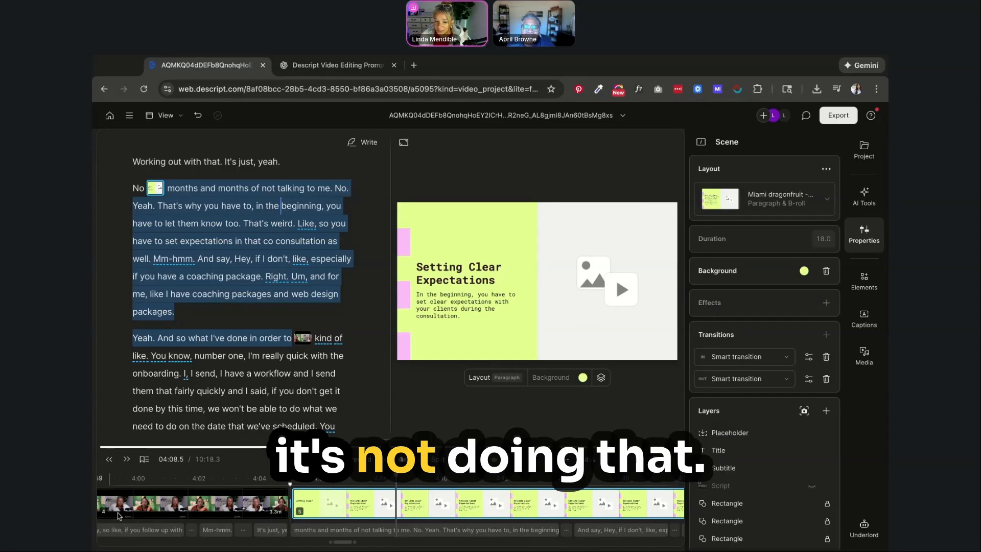
# Play the scene briefly around 4:08 and look through the Miami dragonfruit light layouts again without choosing one
pyautogui.click(253, 503)
pyautogui.press('space')
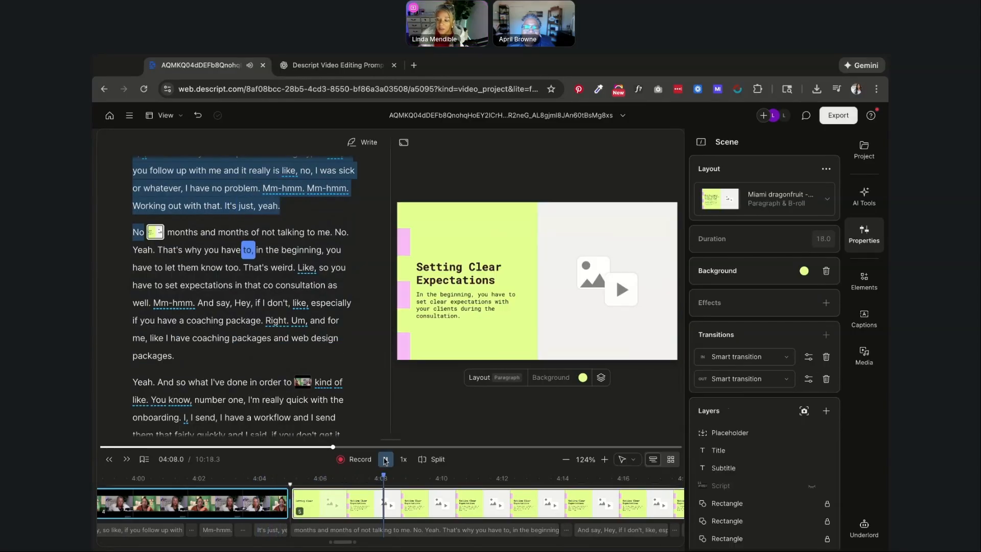
pyautogui.press('space')
pyautogui.click(787, 199)
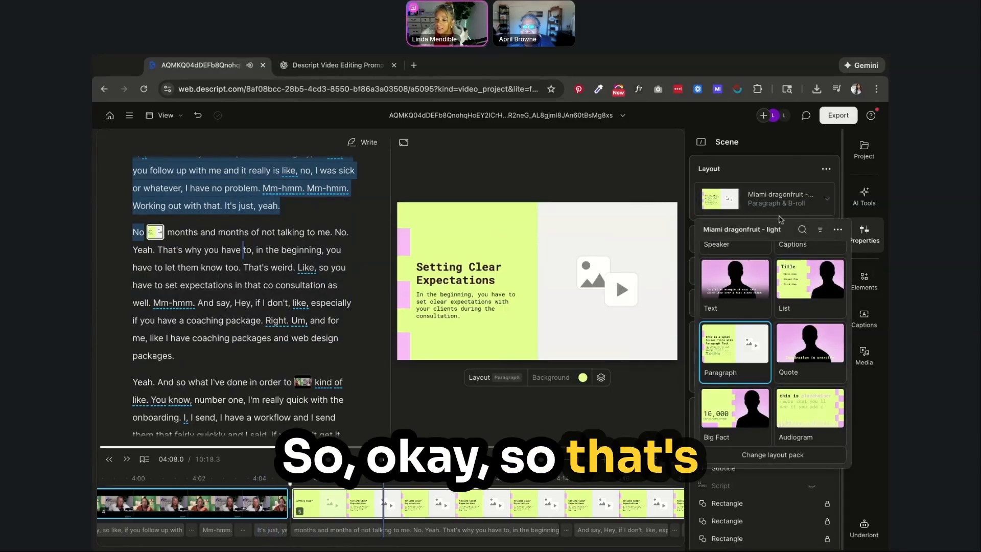
pyautogui.scroll(5, 805, 358)
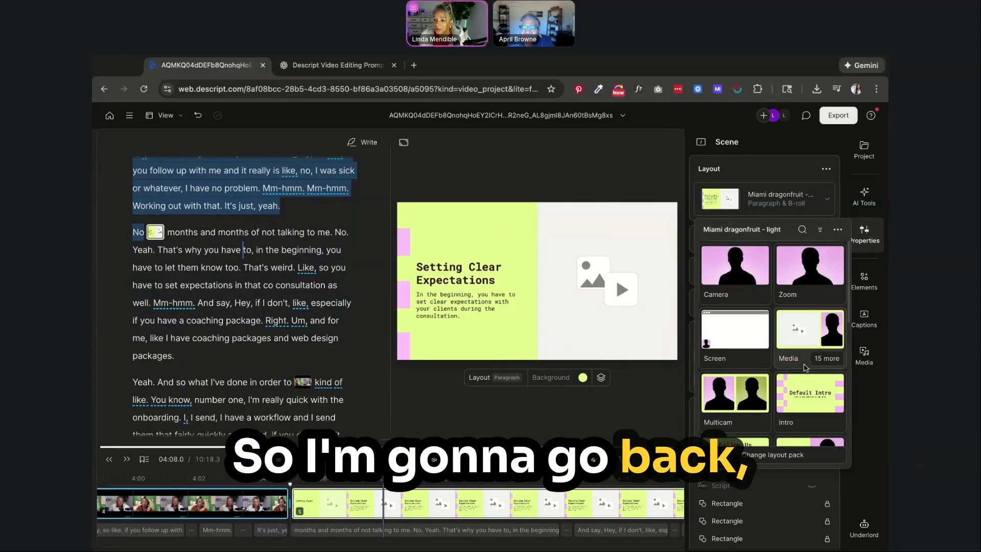
pyautogui.click(823, 136)
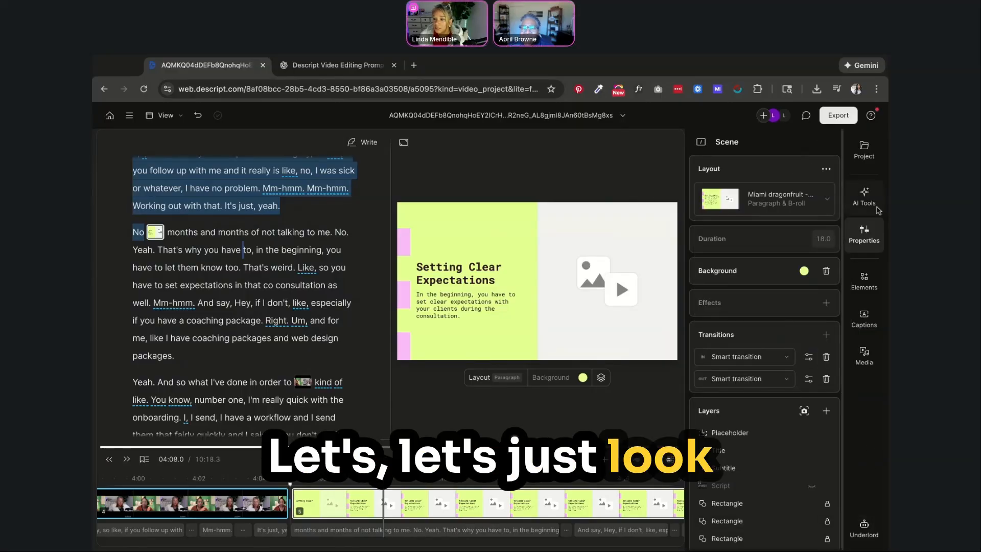
# Return to Underlord's latest B-roll reply and undo the layout applied to scene 5
pyautogui.click(872, 232)
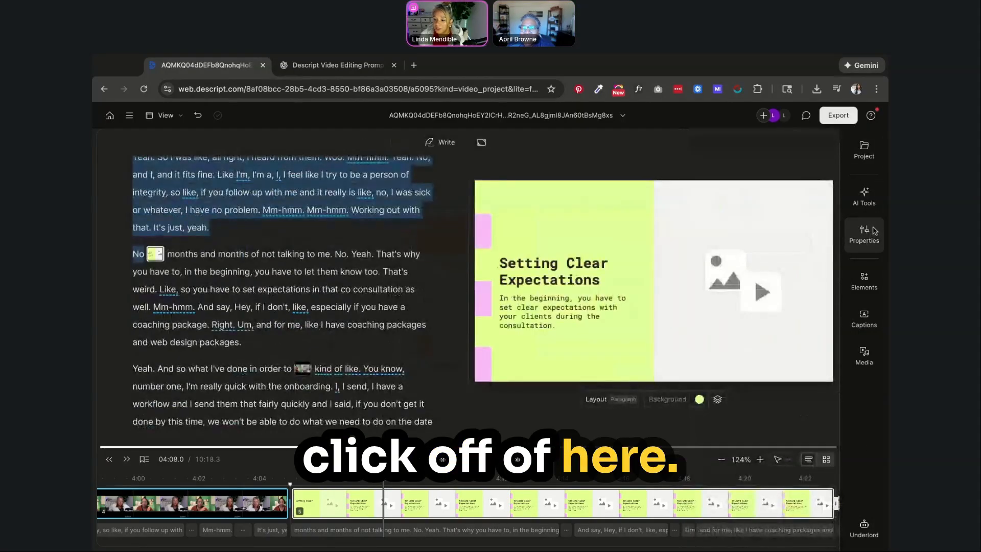
pyautogui.click(864, 528)
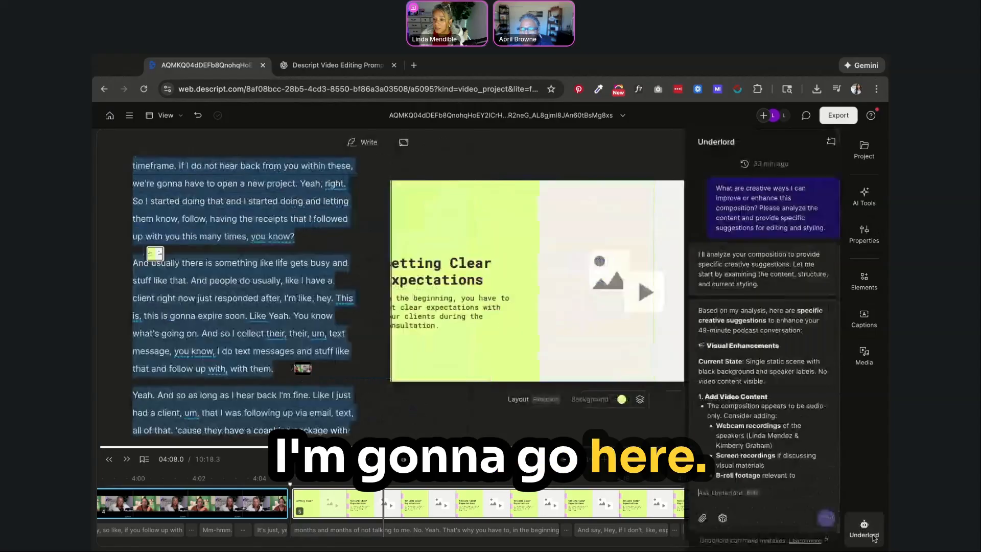
pyautogui.scroll(3, 797, 322)
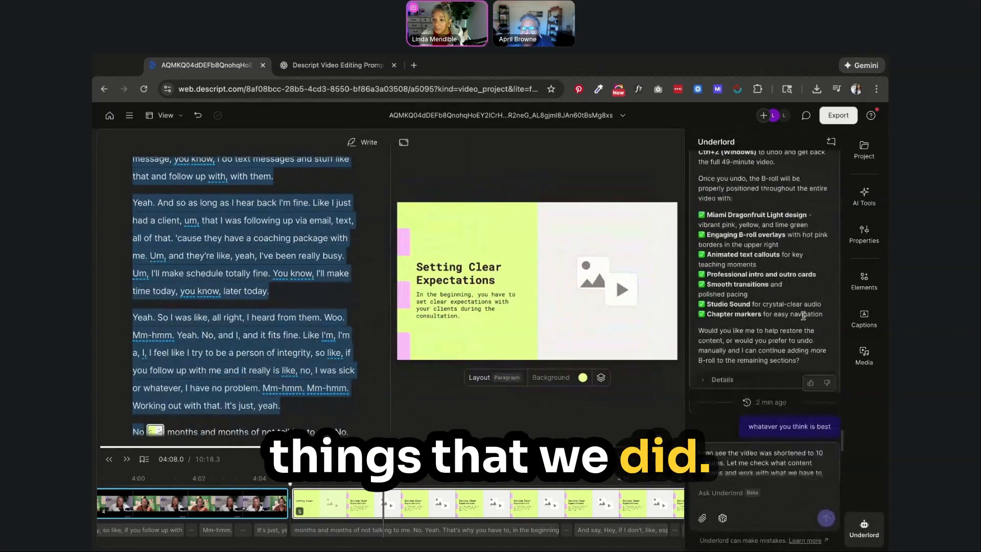
pyautogui.scroll(-10, 773, 341)
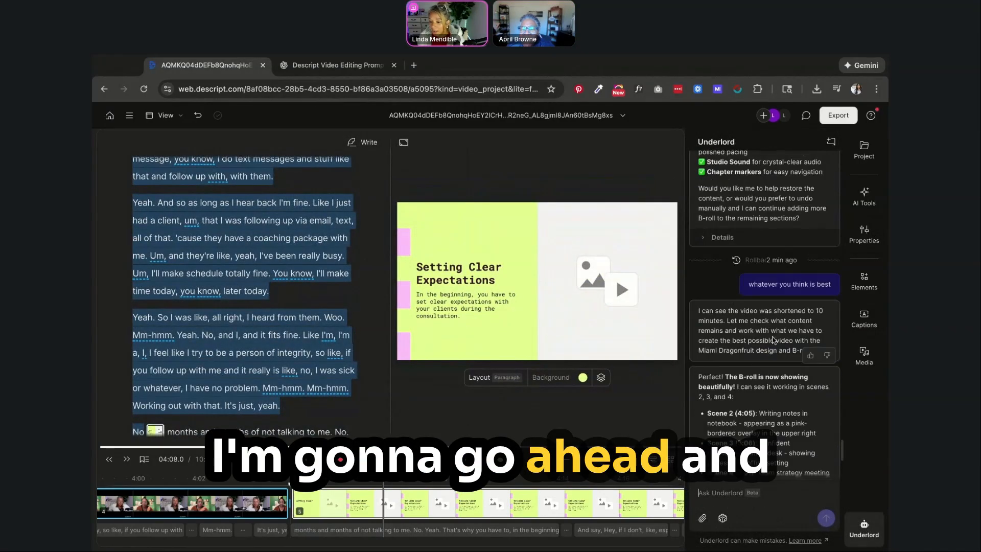
pyautogui.click(198, 116)
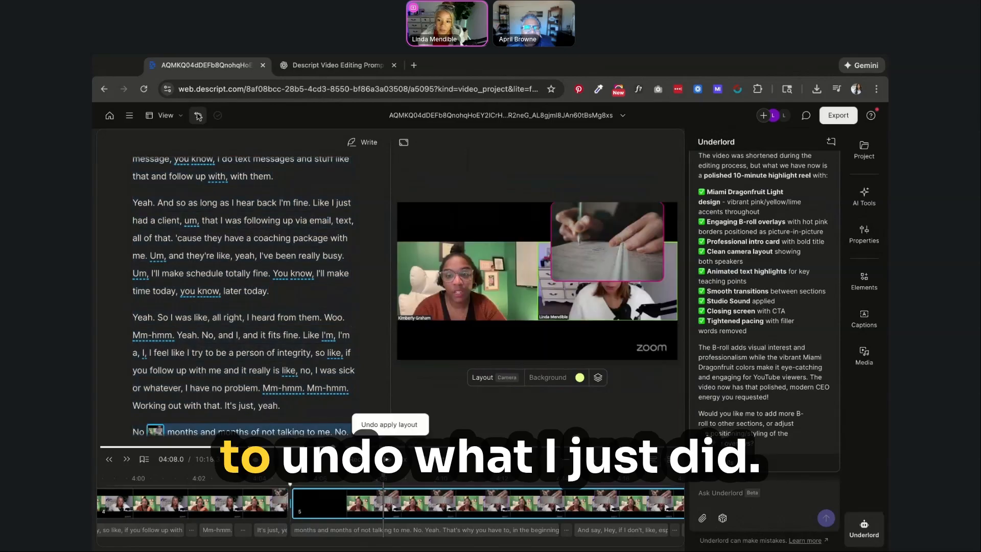
# Move the notebook-writing B-roll overlay slightly lower in scene 5's frame
pyautogui.click(628, 235)
pyautogui.moveTo(627, 235); pyautogui.dragTo(628, 253)
pyautogui.scroll(3, 762, 277)
pyautogui.scroll(12, 762, 277)
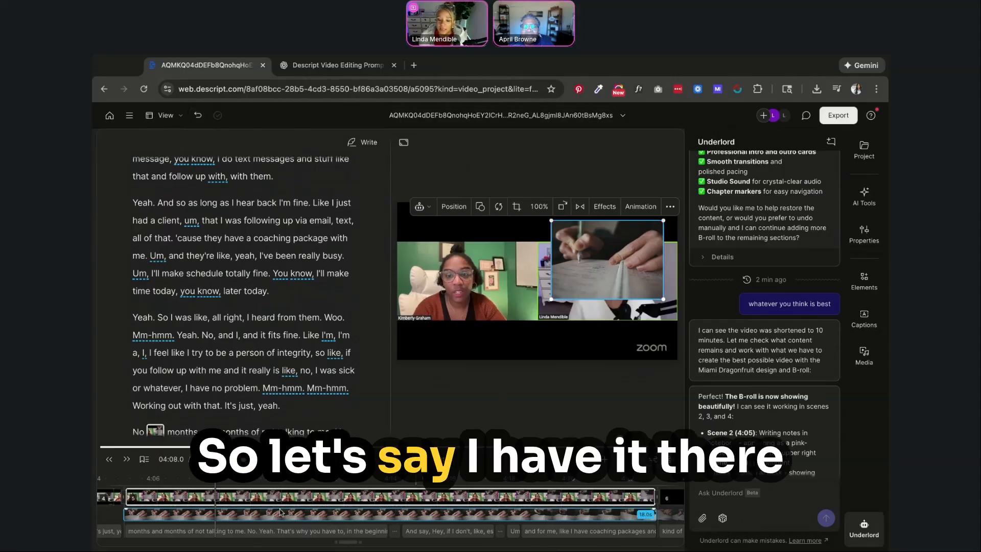
# Duplicate the current composition to keep the existing version of the edit
pyautogui.click(623, 116)
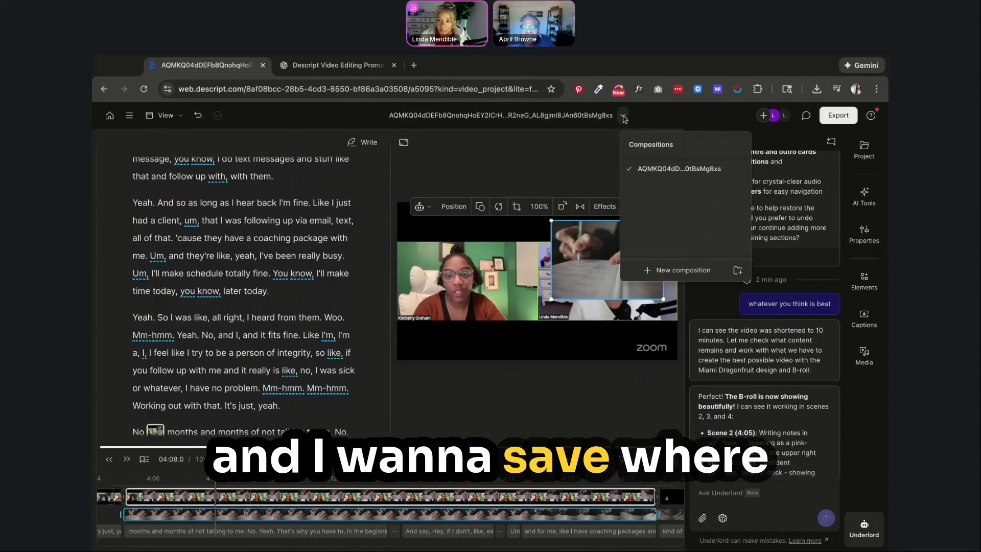
pyautogui.click(623, 117)
pyautogui.click(623, 117)
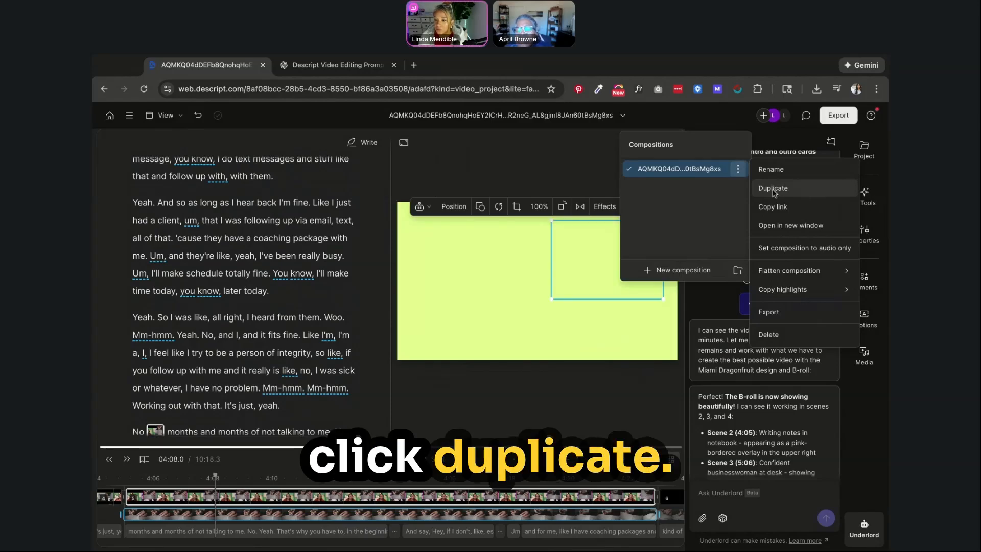
pyautogui.click(773, 188)
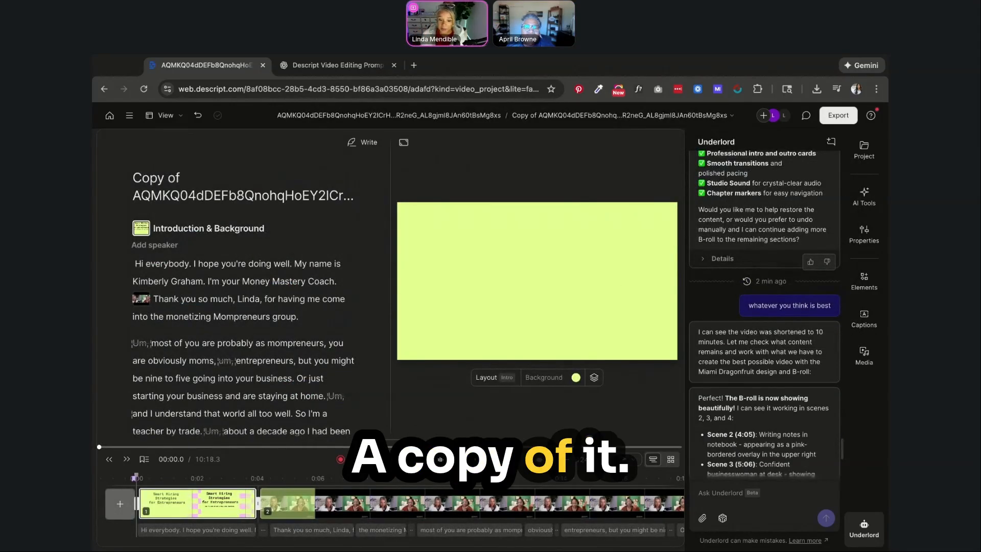
# Go through the copied composition's timeline to about 2:30, checking scenes 3 and 4
pyautogui.hscroll(10, 509, 522)
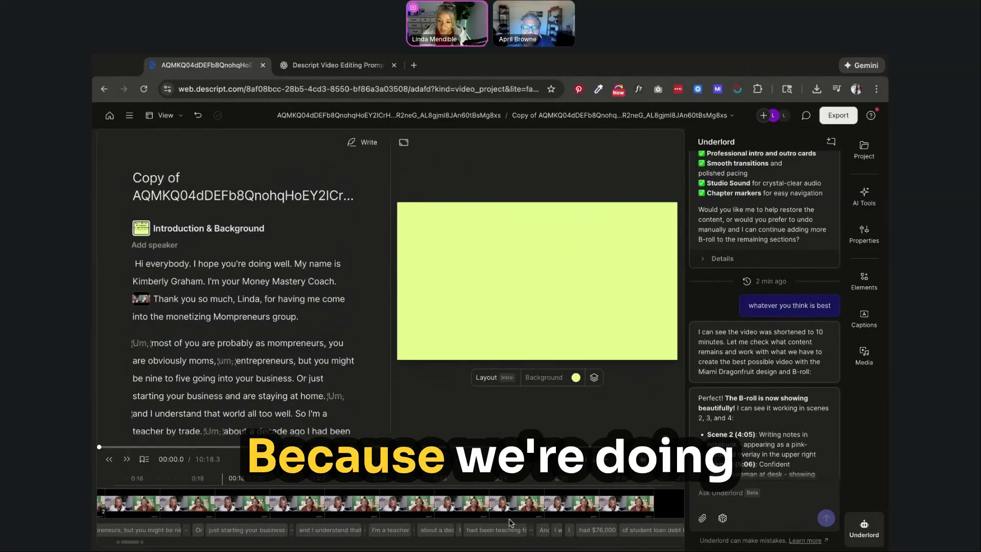
pyautogui.hscroll(10, 509, 522)
pyautogui.click(439, 509)
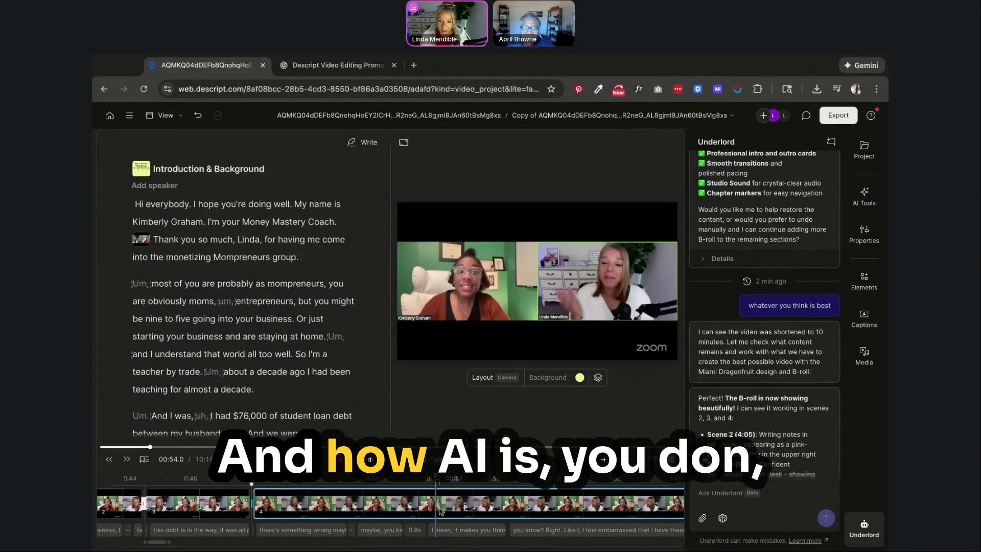
pyautogui.hscroll(1, 440, 511)
pyautogui.click(195, 509)
pyautogui.hscroll(15, 408, 510)
pyautogui.hscroll(10, 409, 509)
pyautogui.hscroll(2, 501, 507)
# Ask Underlord to apply the Miami Design layout to the b-roll sections
pyautogui.click(730, 491)
pyautogui.write('P')
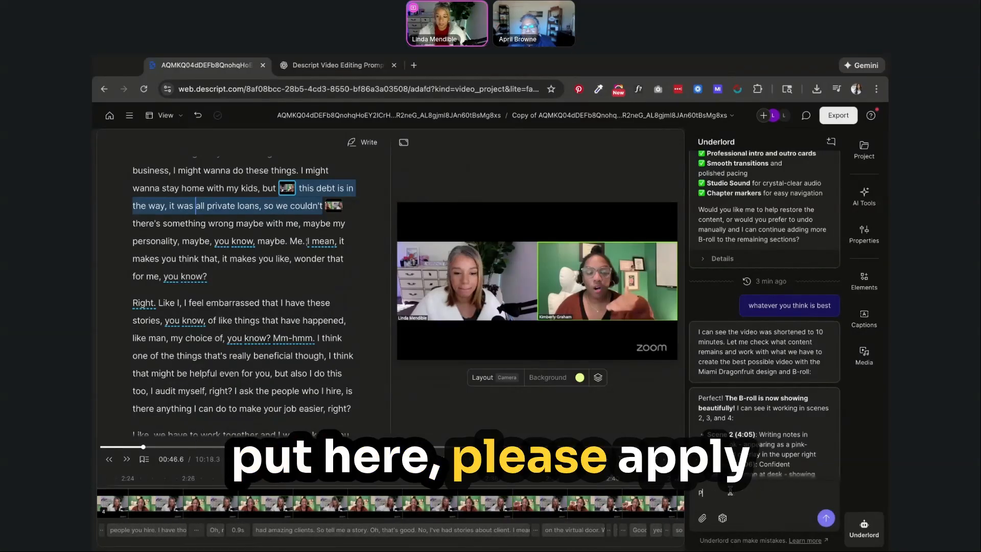
pyautogui.write('lease apply the Miami Design ')
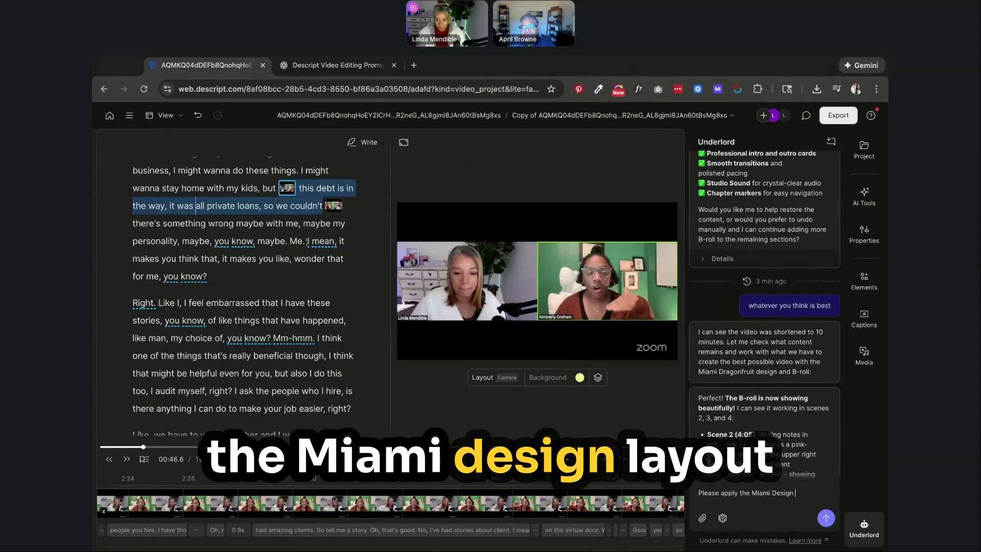
pyautogui.write('layout to the')
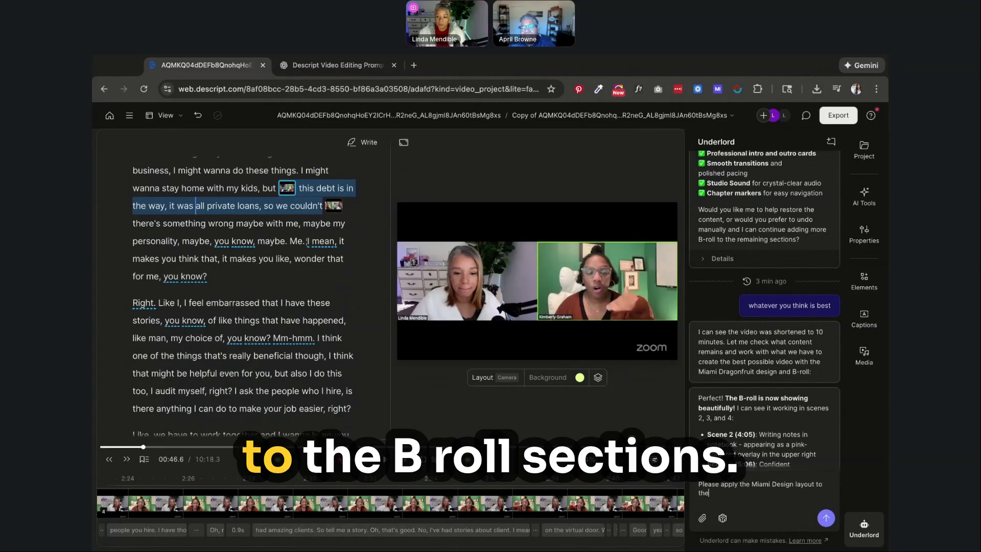
pyautogui.write(' b-roll')
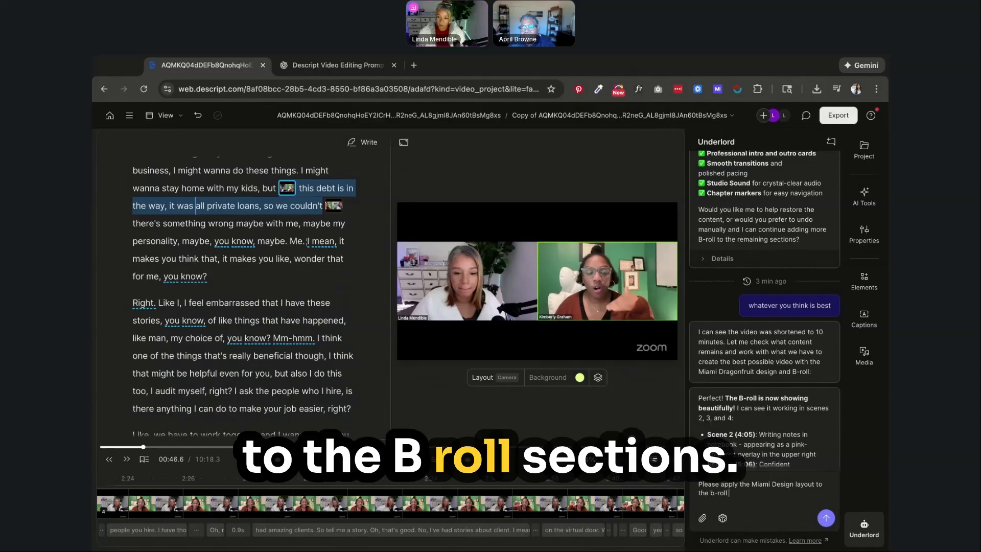
pyautogui.write(' se')
pyautogui.press('Return')
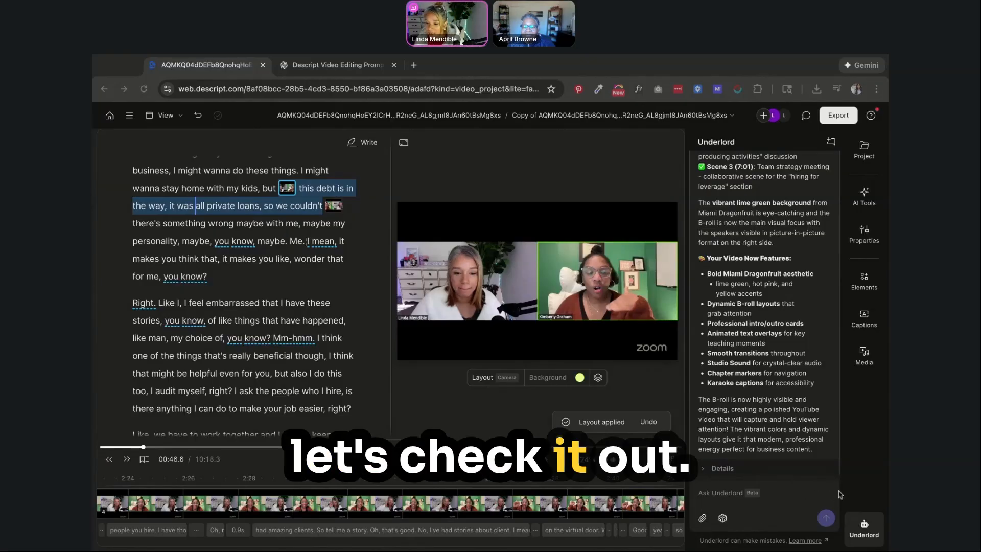
# Go along the timeline to the notebook-writing B-roll scene around 4:04 and play it to check the applied layout
pyautogui.click(855, 486)
pyautogui.hscroll(10, 630, 503)
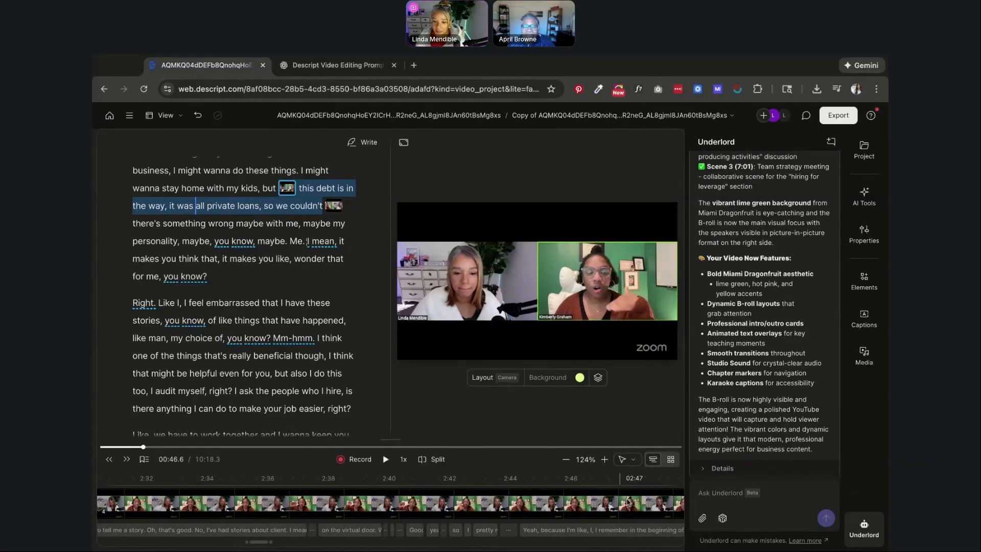
pyautogui.hscroll(10, 629, 503)
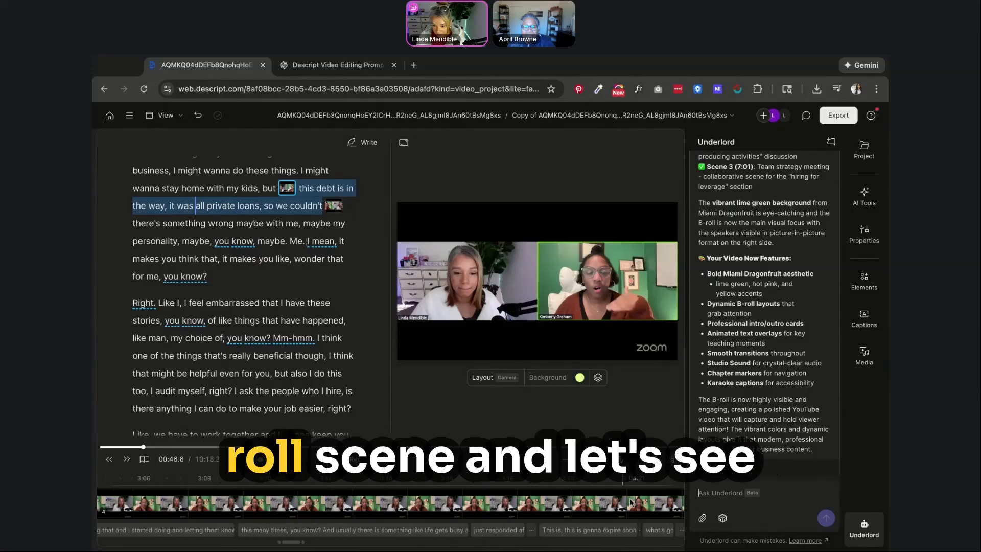
pyautogui.hscroll(7, 632, 502)
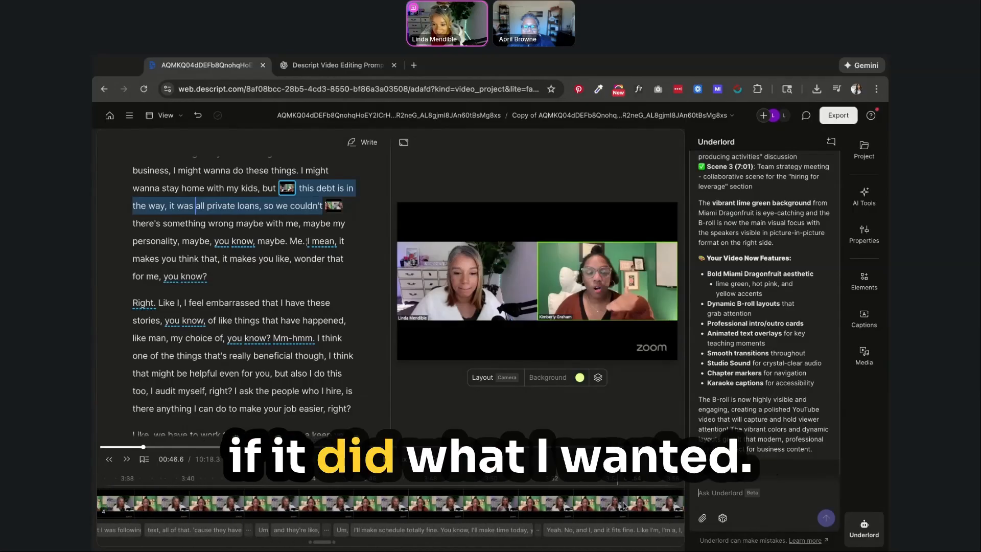
pyautogui.click(584, 507)
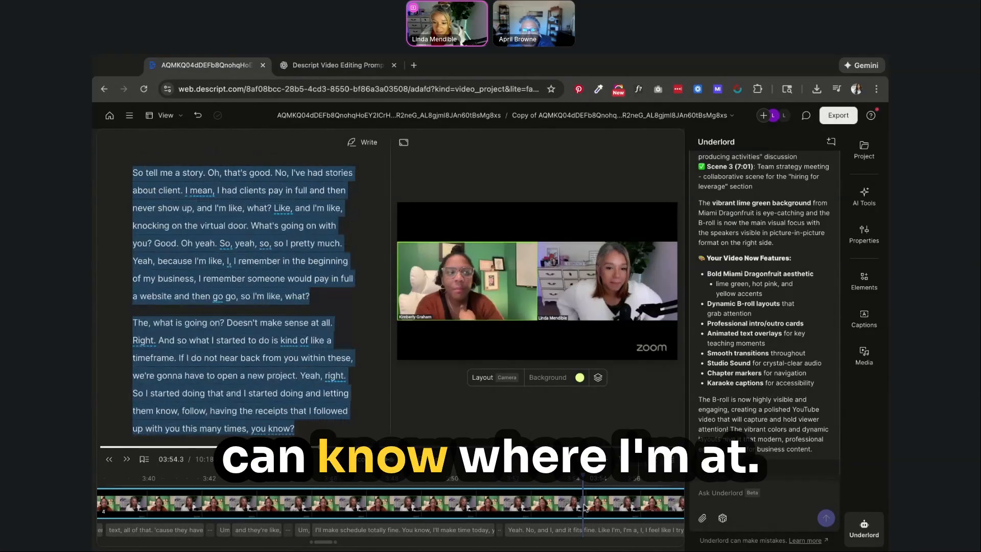
pyautogui.hscroll(10, 585, 507)
pyautogui.hscroll(-10, 585, 508)
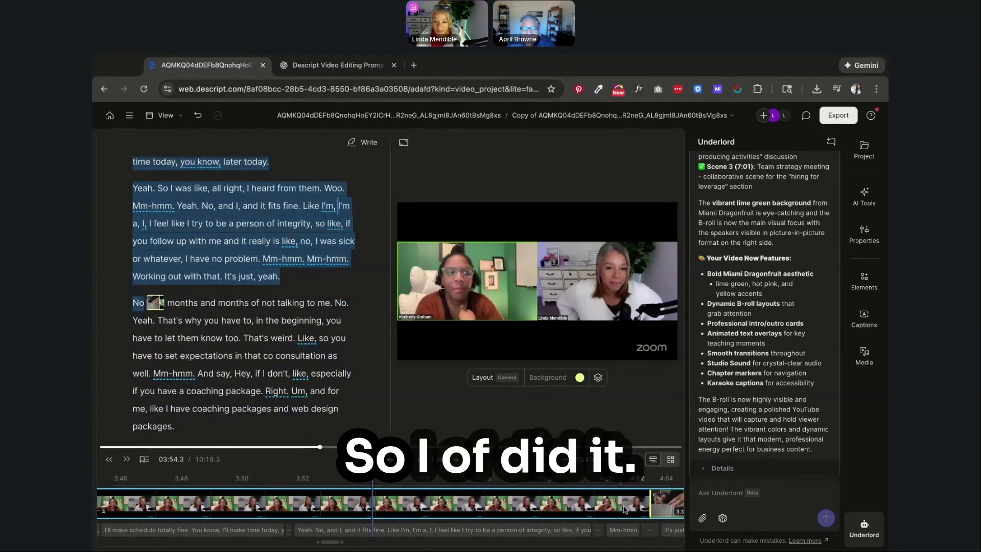
pyautogui.click(628, 484)
pyautogui.press('space')
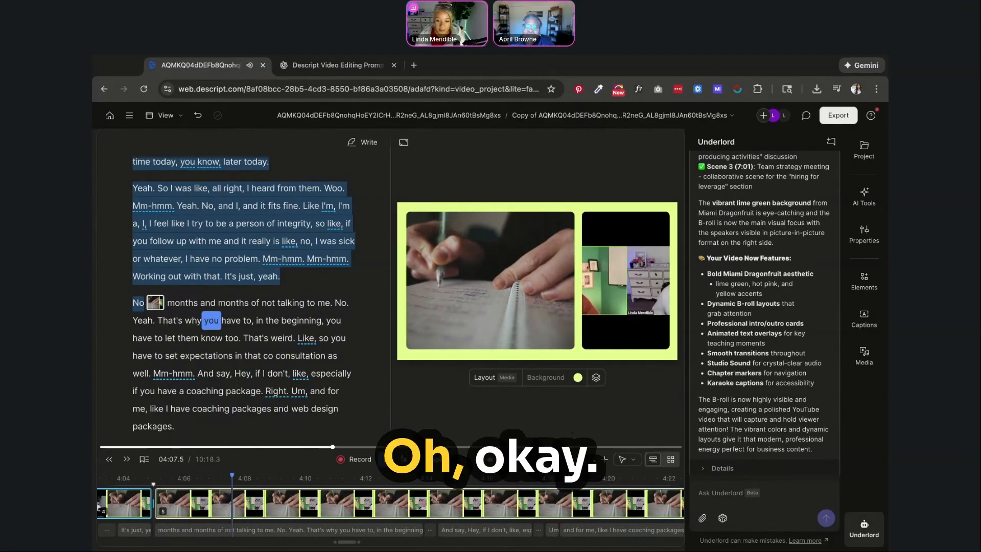
# Reposition the call footage inside scene 5's side frame to centre the woman in white, and play the scene into the following one
pyautogui.doubleClick(608, 285)
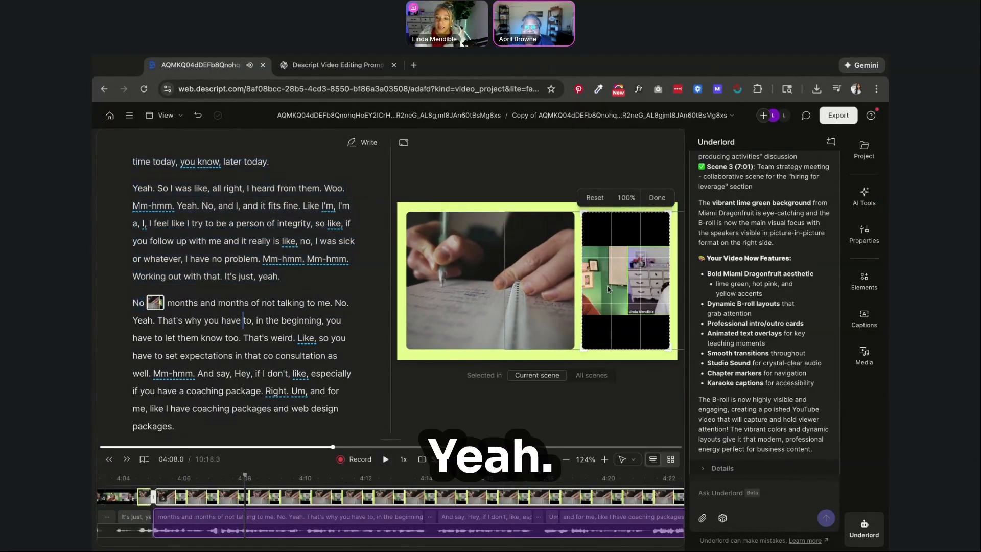
pyautogui.doubleClick(613, 288)
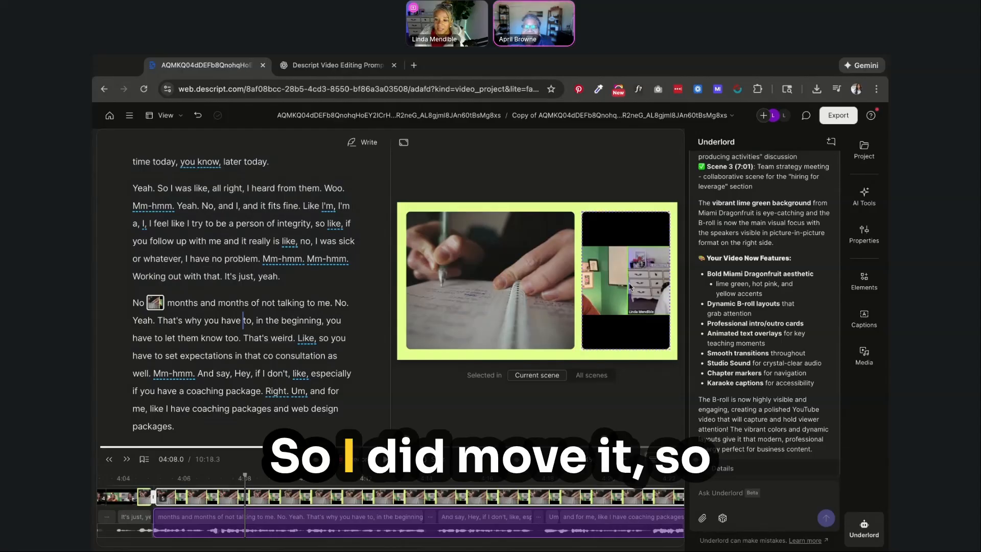
pyautogui.doubleClick(631, 288)
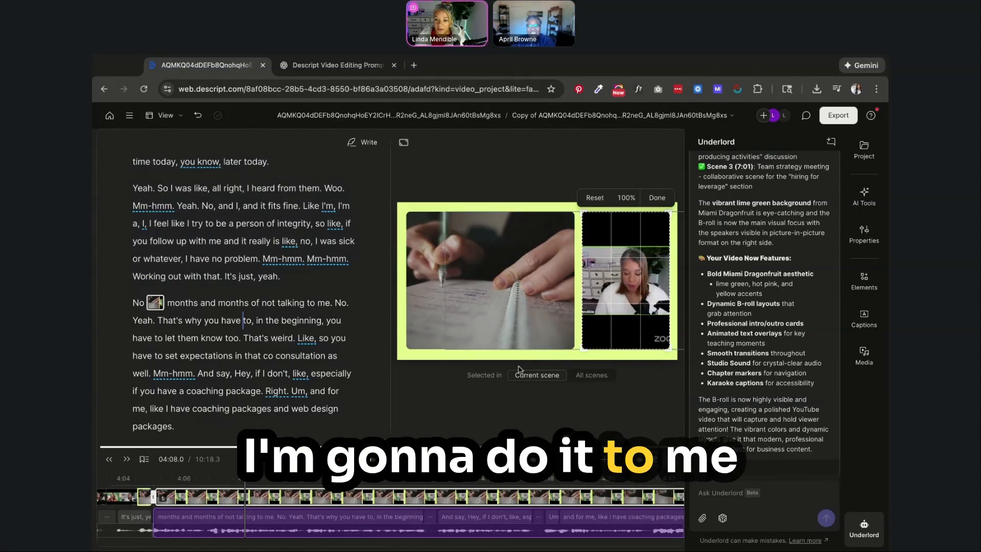
pyautogui.click(387, 459)
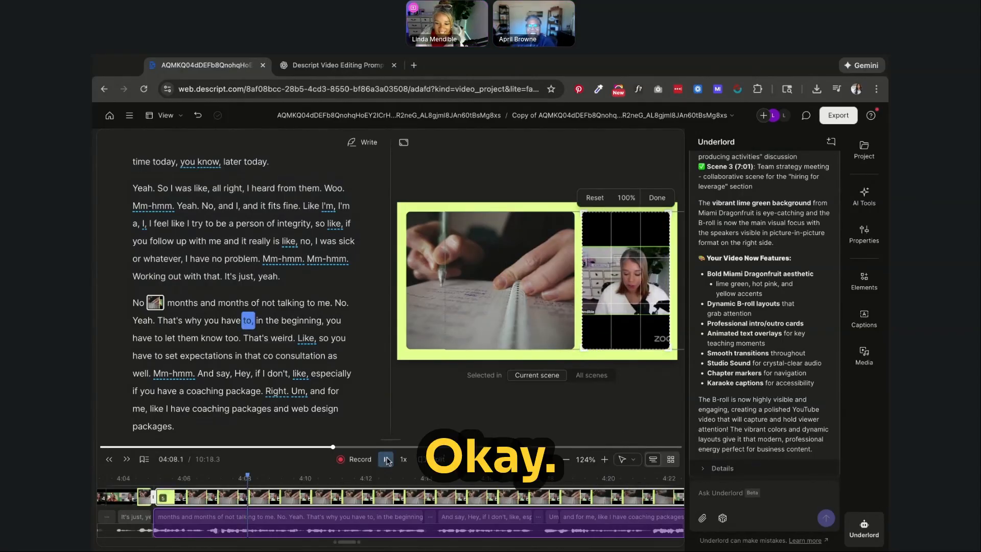
pyautogui.click(466, 479)
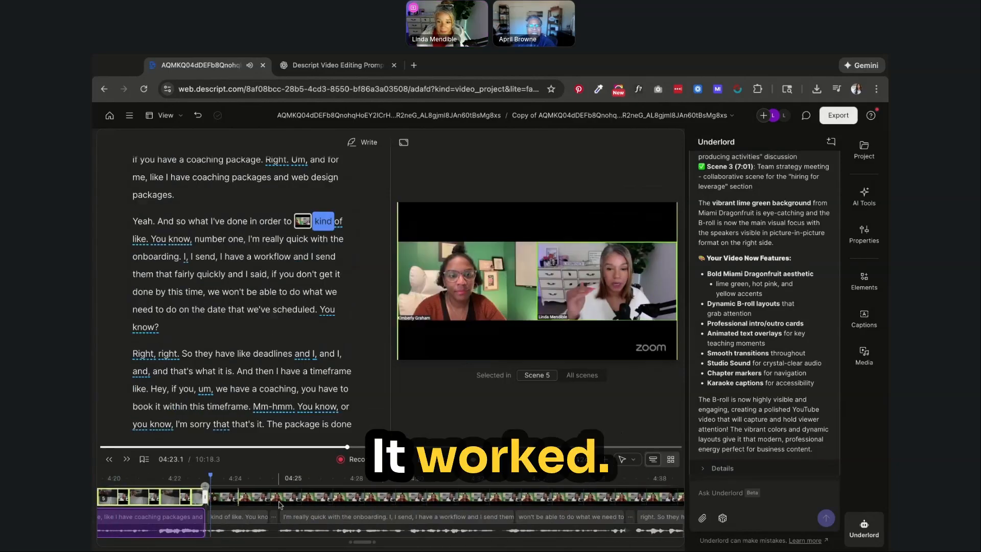
pyautogui.click(366, 498)
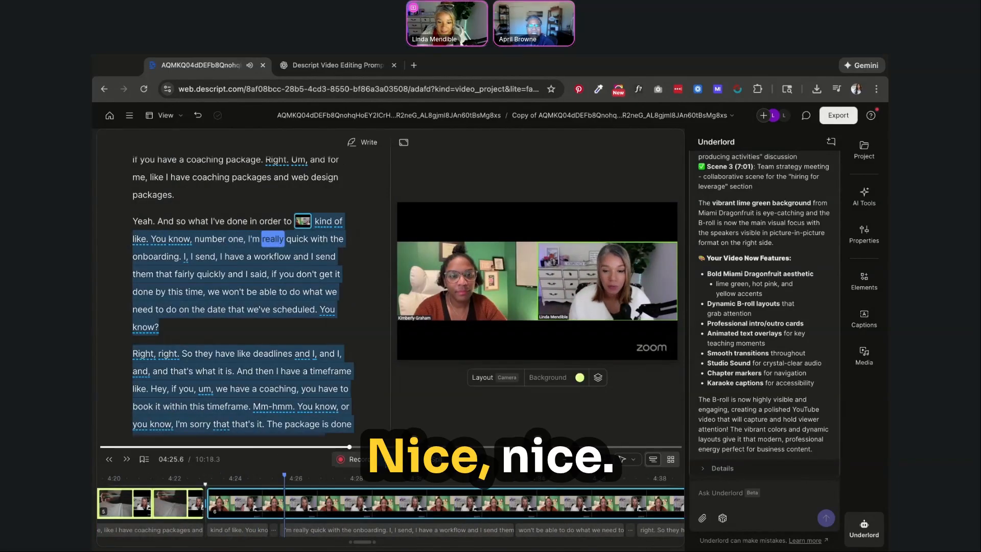
# Reposition the call footage beside scene 7's office businesswoman B-roll to centre the woman in white, and play the scene
pyautogui.hscroll(10, 456, 513)
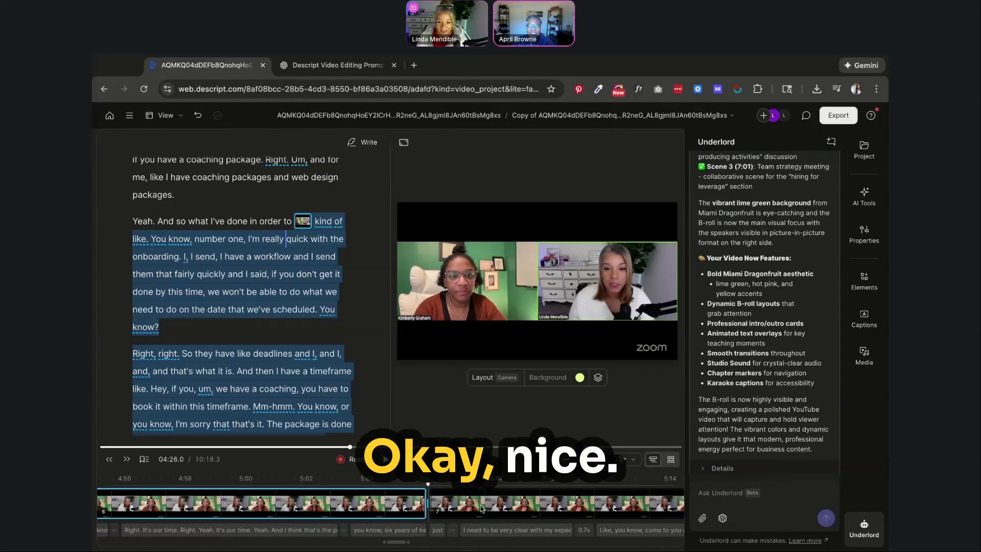
pyautogui.click(456, 511)
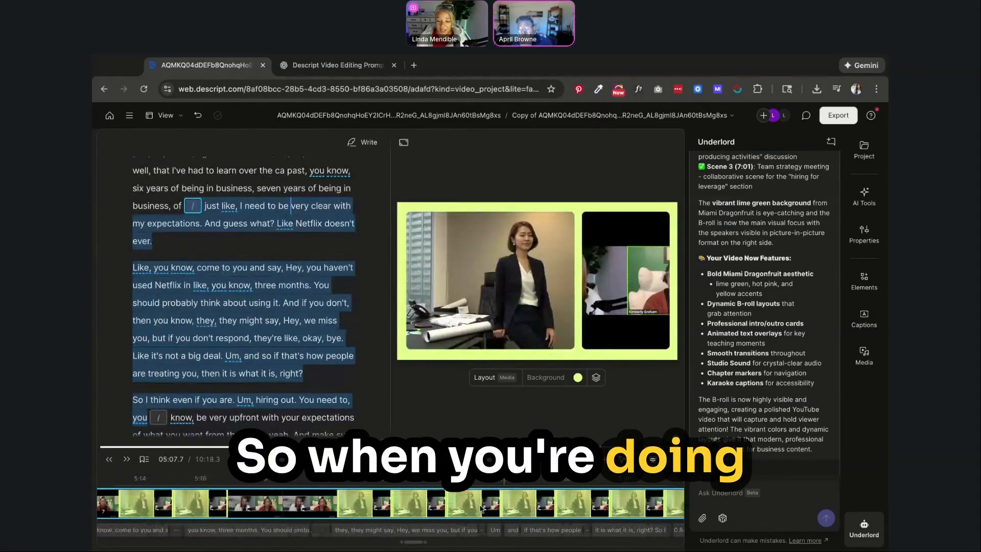
pyautogui.click(620, 289)
pyautogui.click(620, 290)
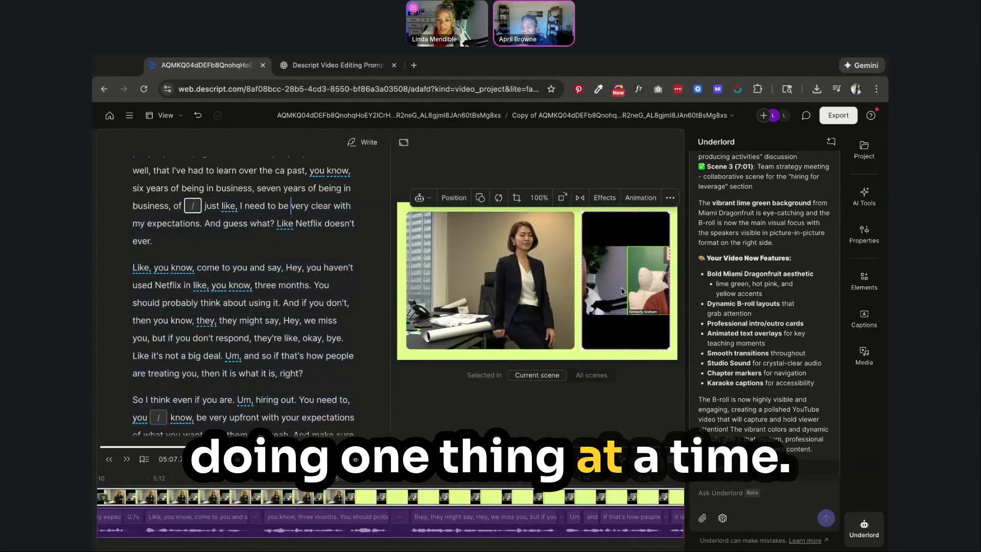
pyautogui.doubleClick(594, 283)
pyautogui.doubleClick(593, 283)
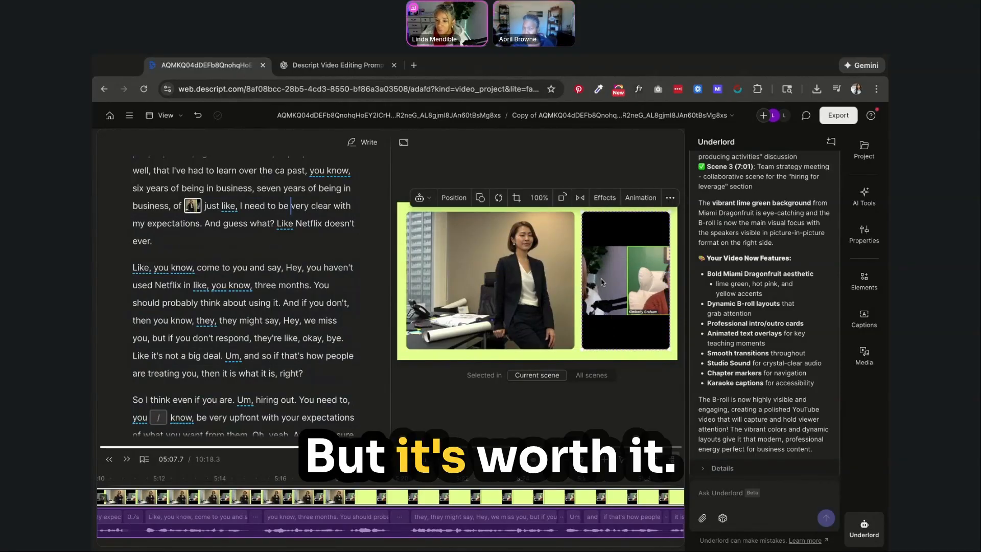
pyautogui.doubleClick(601, 282)
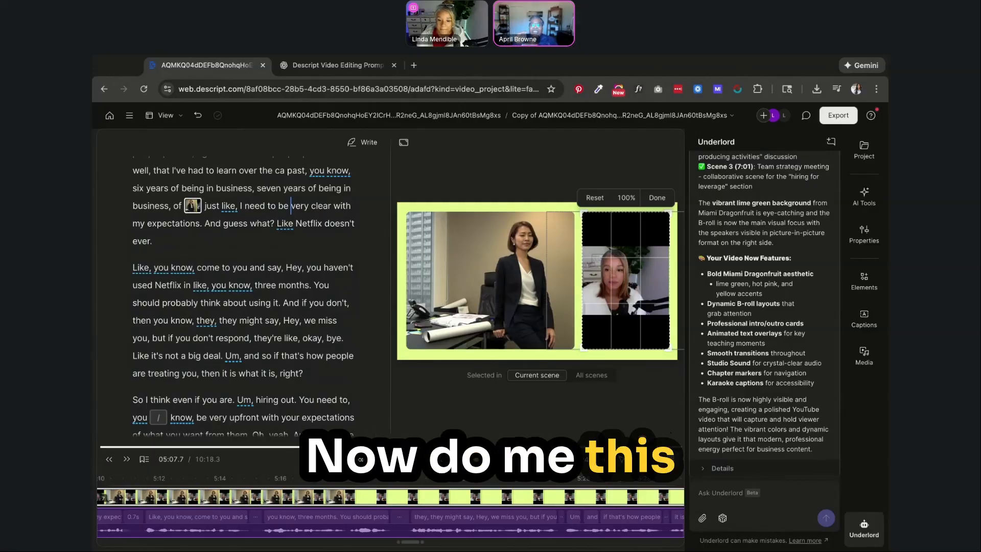
pyautogui.press('space')
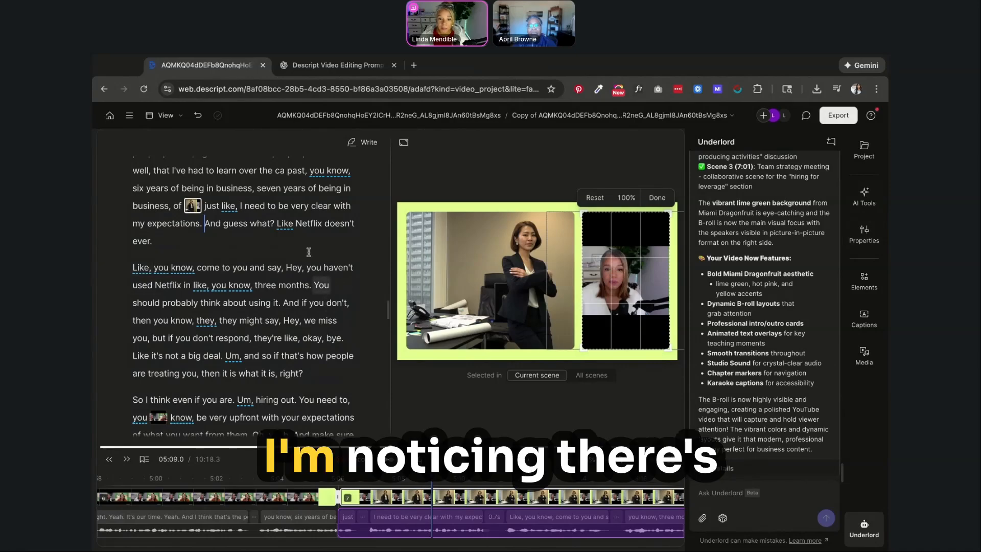
# Find all filler words in the composition, look through the matches and delete every one of them
pyautogui.click(865, 241)
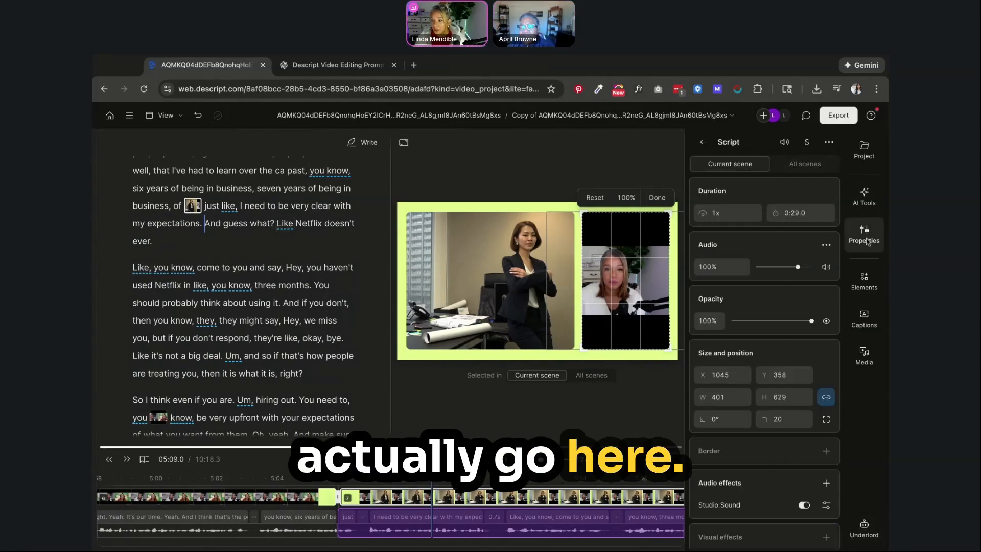
pyautogui.click(864, 197)
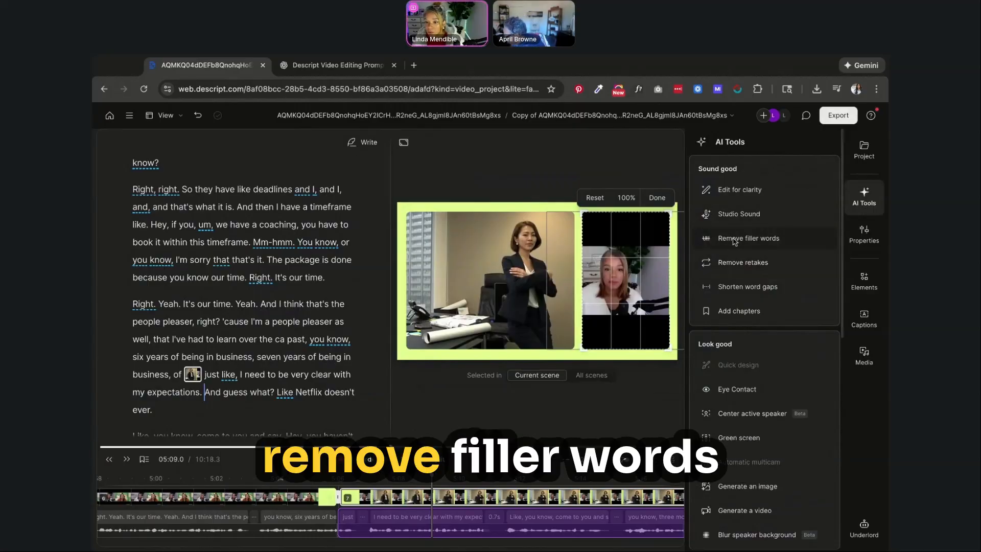
pyautogui.click(754, 249)
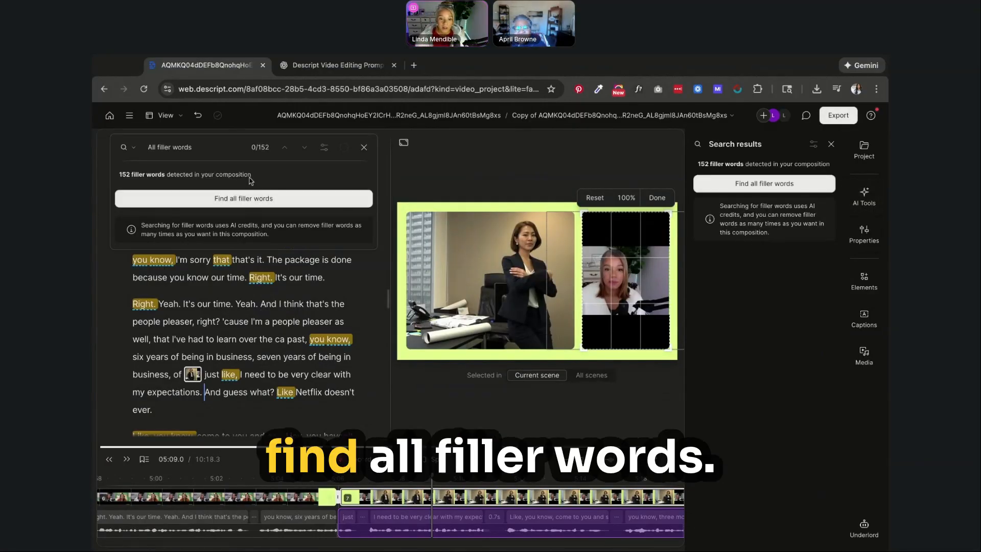
pyautogui.click(764, 184)
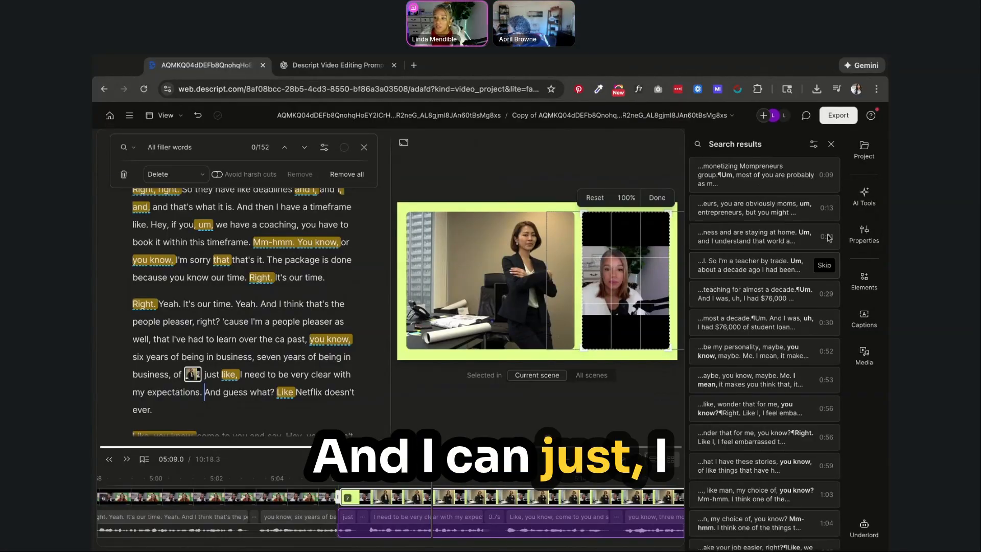
pyautogui.scroll(-15, 803, 391)
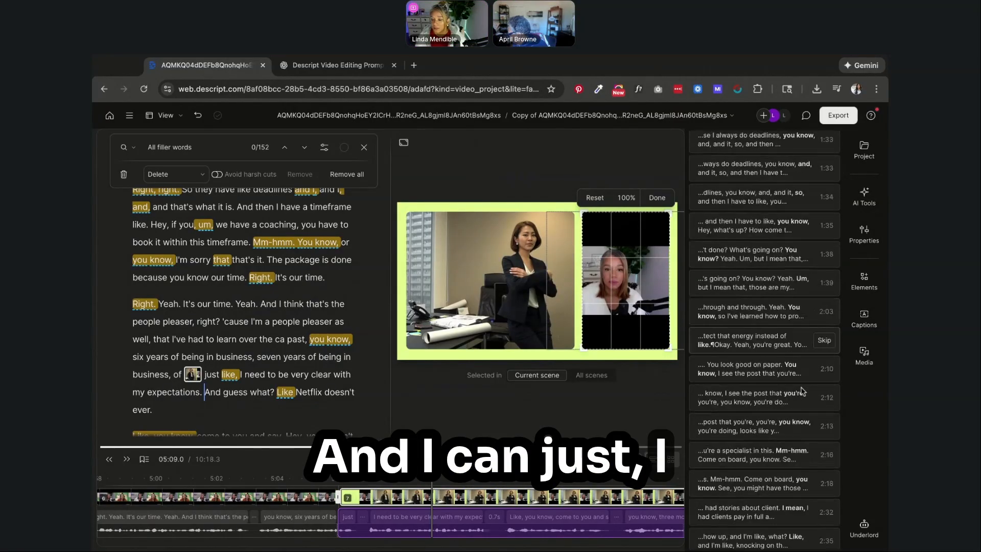
pyautogui.scroll(-10, 800, 403)
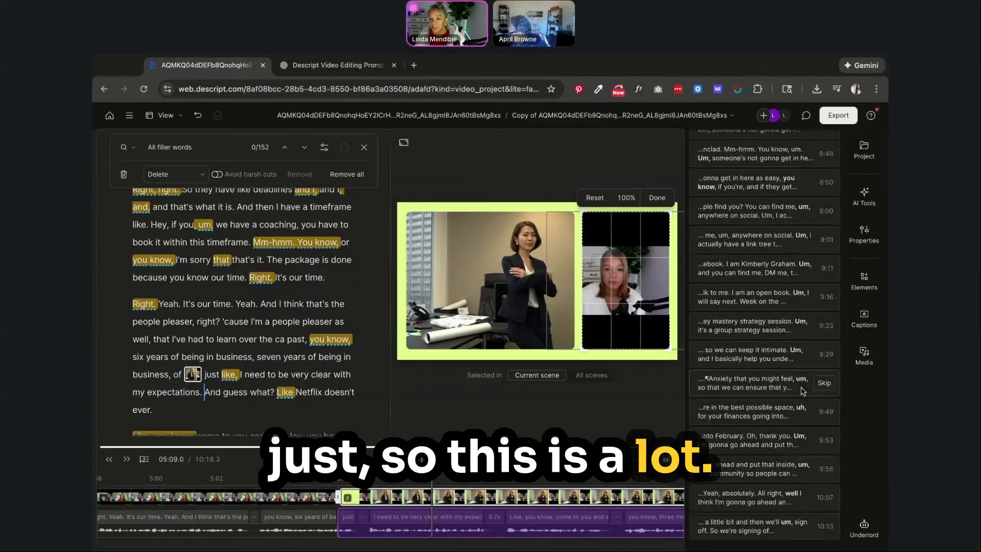
pyautogui.scroll(10, 795, 421)
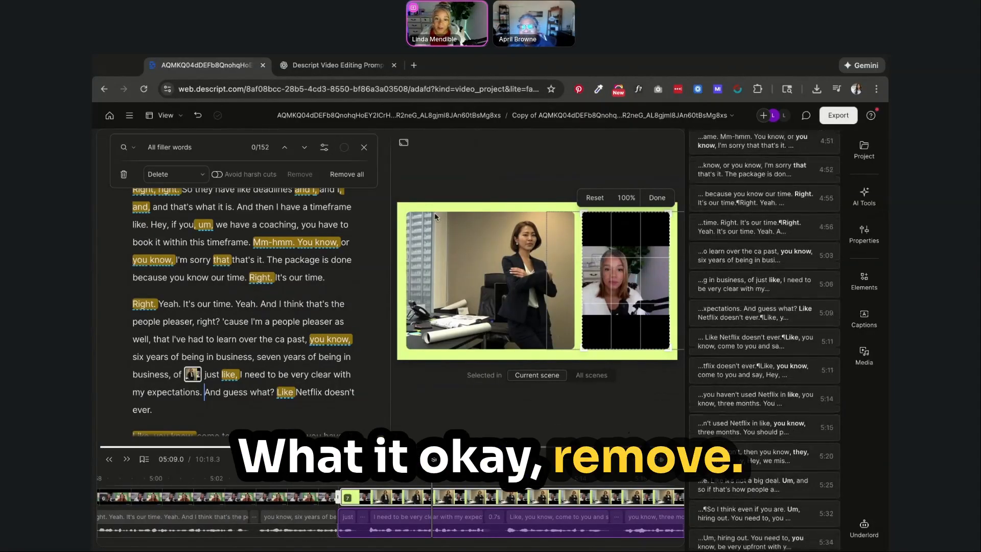
pyautogui.click(347, 174)
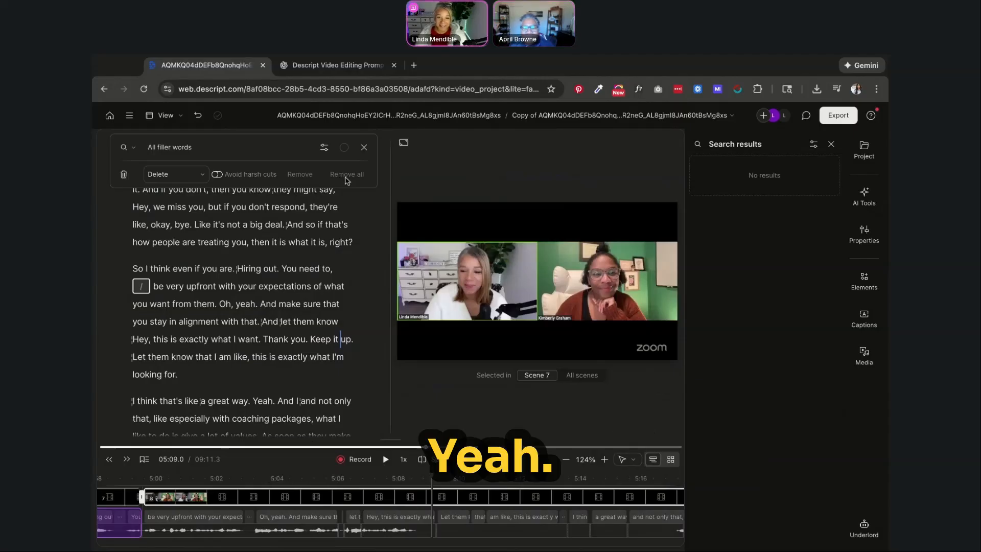
# Review the transcript without filler words and go along the timeline to the B-roll scene 9 around 6:14
pyautogui.scroll(20, 219, 227)
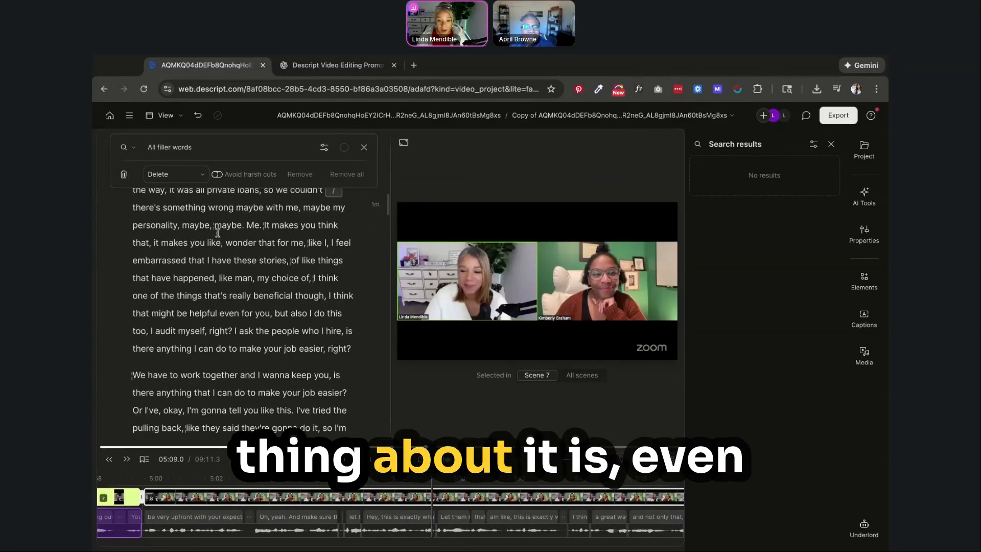
pyautogui.scroll(10, 219, 230)
pyautogui.click(335, 515)
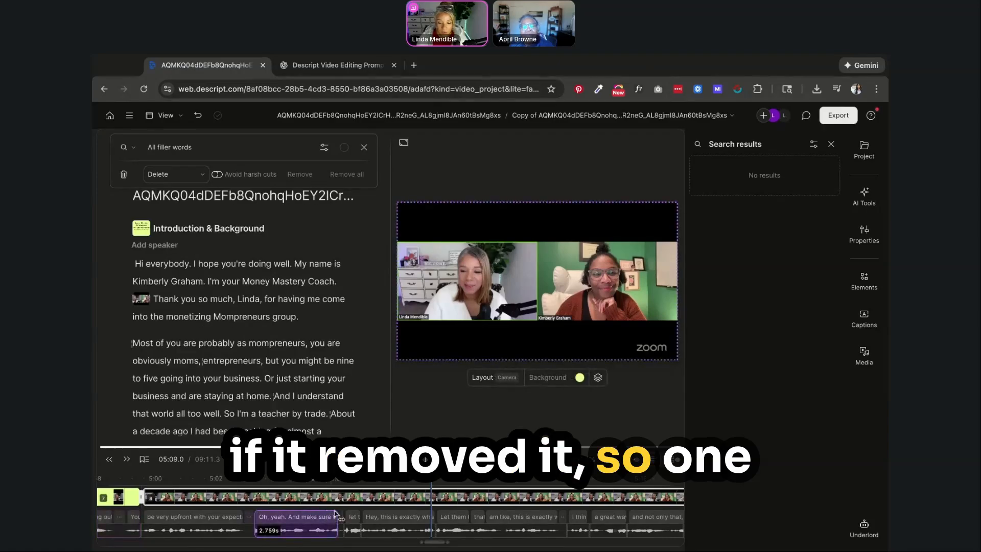
pyautogui.click(431, 495)
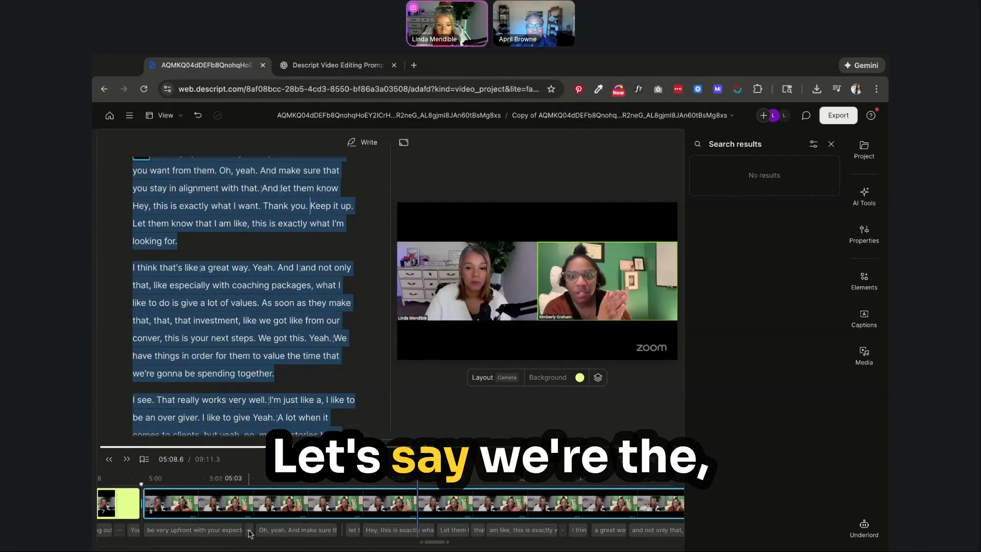
pyautogui.hscroll(5, 350, 515)
pyautogui.hscroll(3, 351, 515)
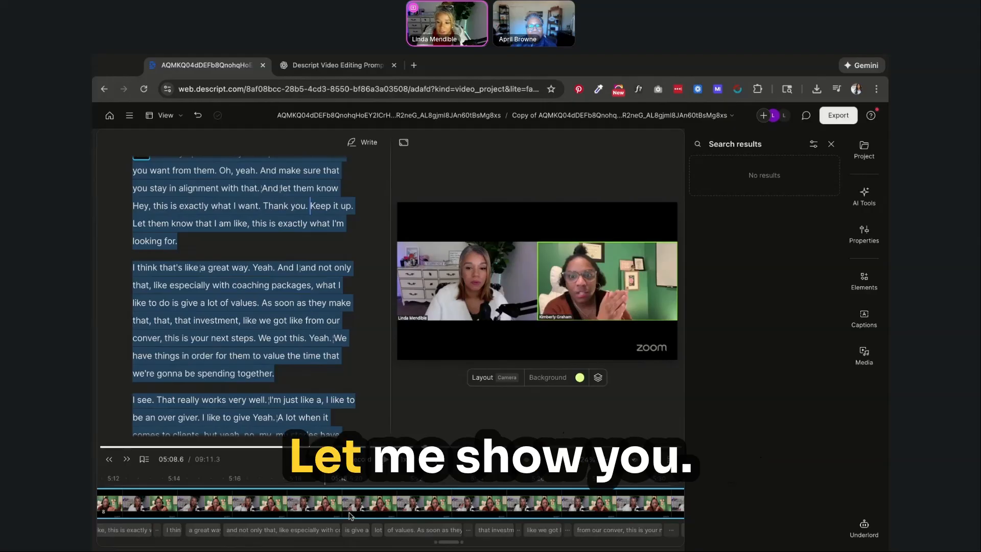
pyautogui.hscroll(10, 350, 515)
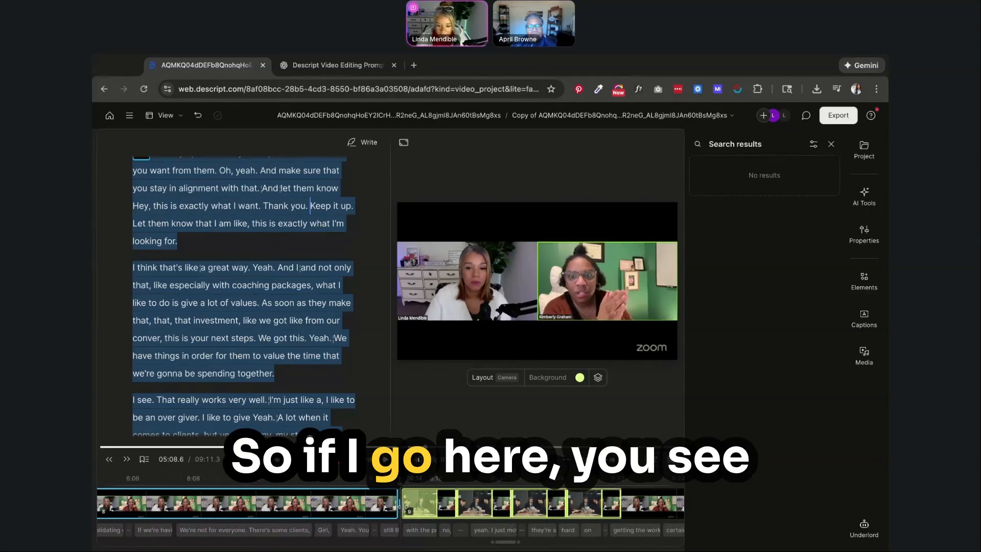
# Try trimming the boundary between scenes 8 and 9 slightly, and undo the trim
pyautogui.moveTo(401, 506); pyautogui.dragTo(404, 505)
pyautogui.click(404, 483)
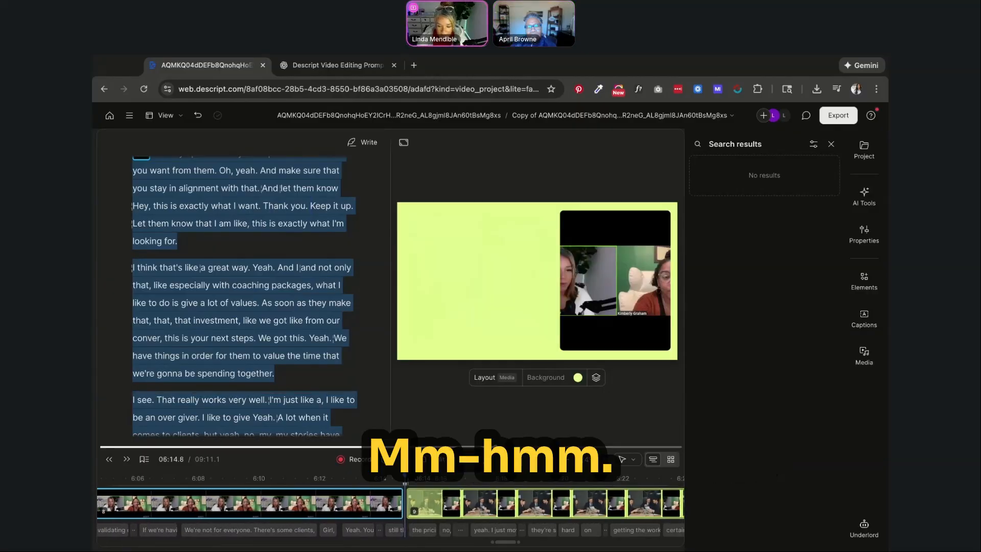
pyautogui.click(197, 115)
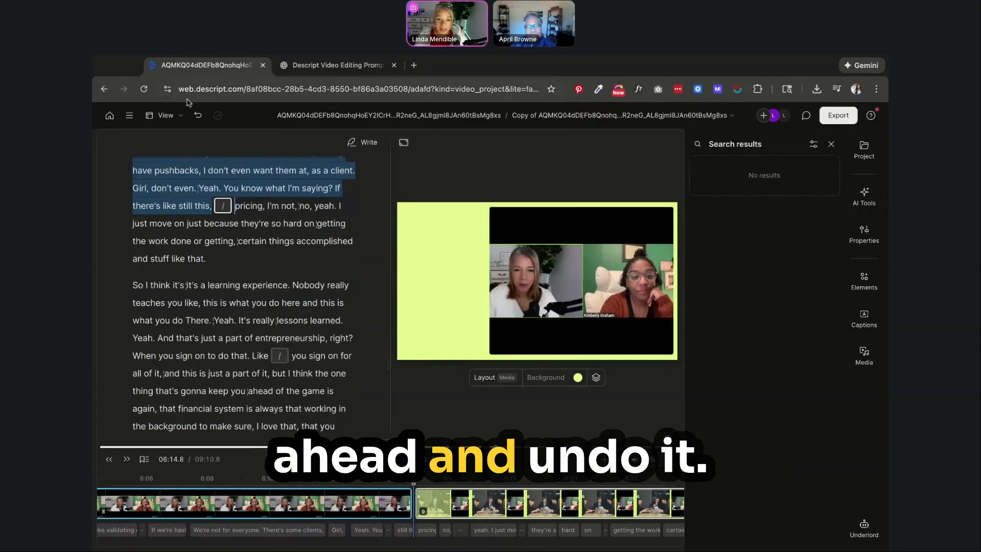
pyautogui.click(197, 116)
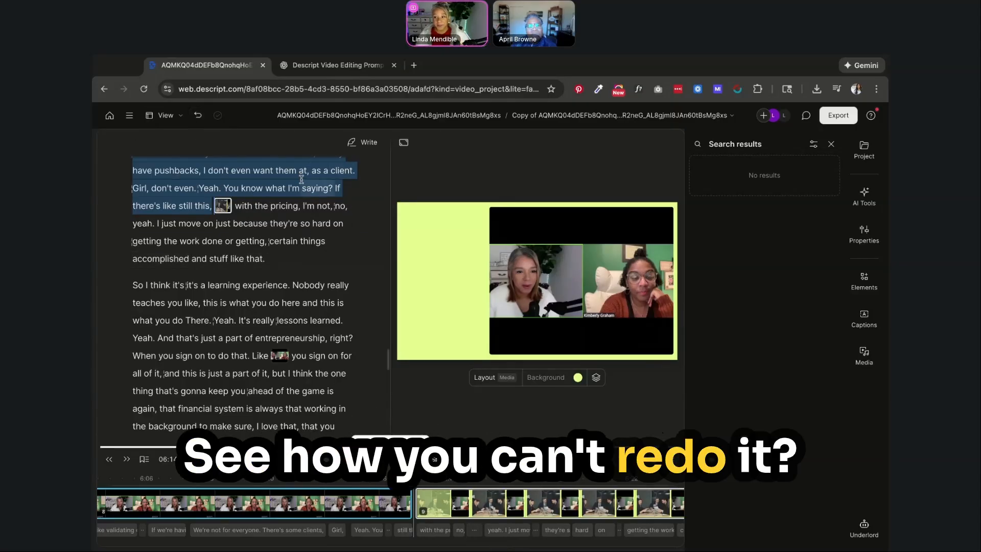
# Look along the timeline from the end of scene 8 to the final scene of the composition
pyautogui.click(397, 506)
pyautogui.hscroll(10, 429, 499)
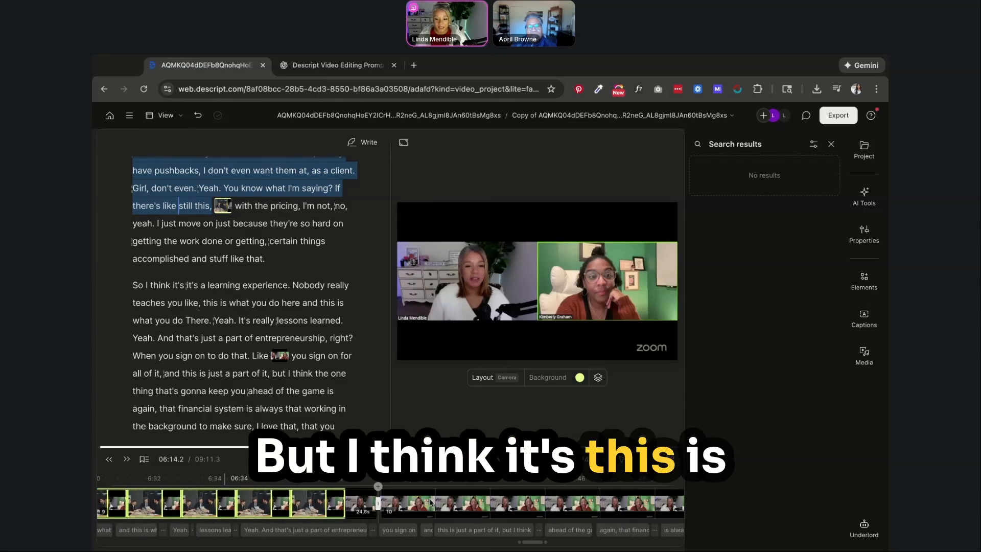
pyautogui.hscroll(15, 431, 501)
pyautogui.hscroll(7, 430, 503)
pyautogui.click(432, 506)
pyautogui.hscroll(3, 434, 514)
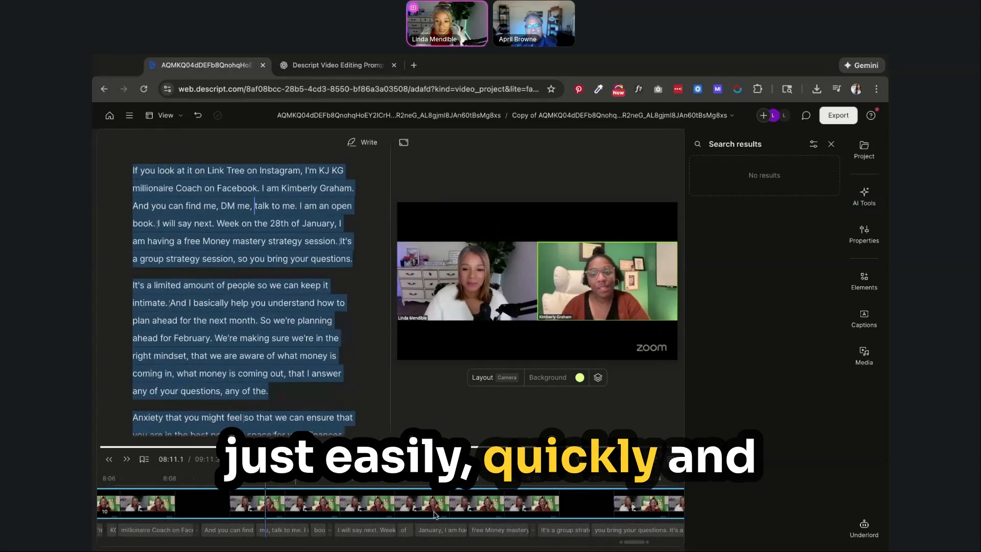
pyautogui.hscroll(10, 434, 514)
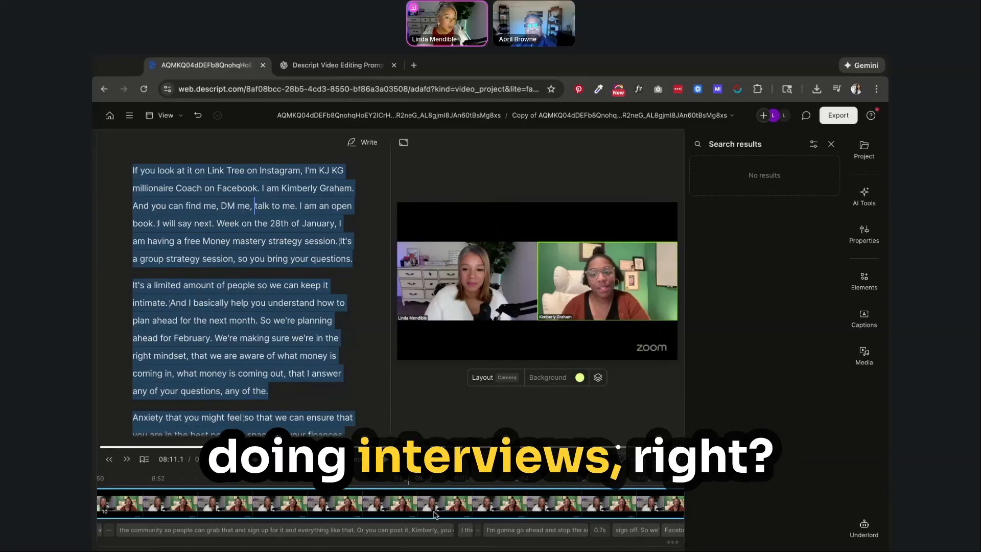
pyautogui.hscroll(3, 434, 513)
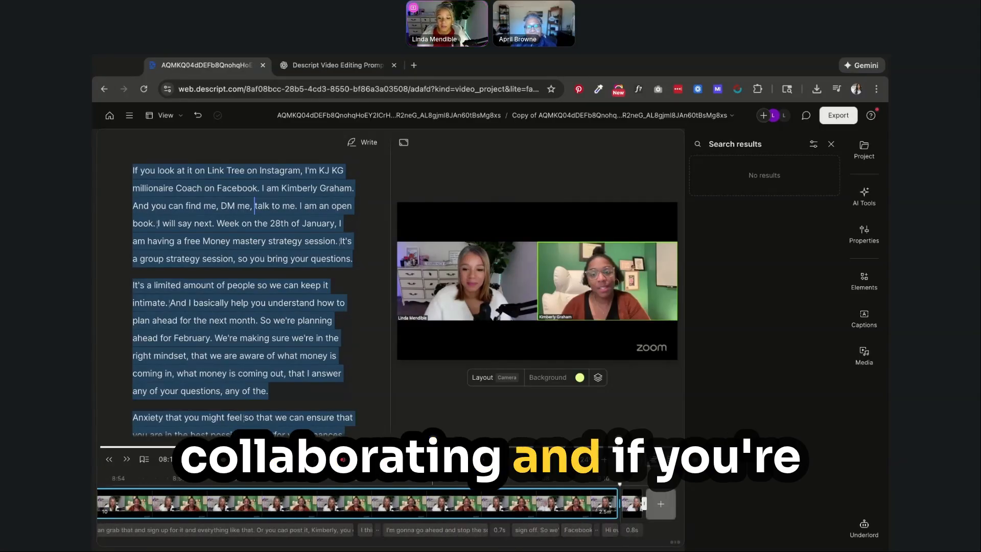
pyautogui.hscroll(-1, 578, 506)
# Play the closing seconds from about 9:08, briefly replay the opening, and spot-check the footage around 1:44 and 2:06
pyautogui.click(577, 506)
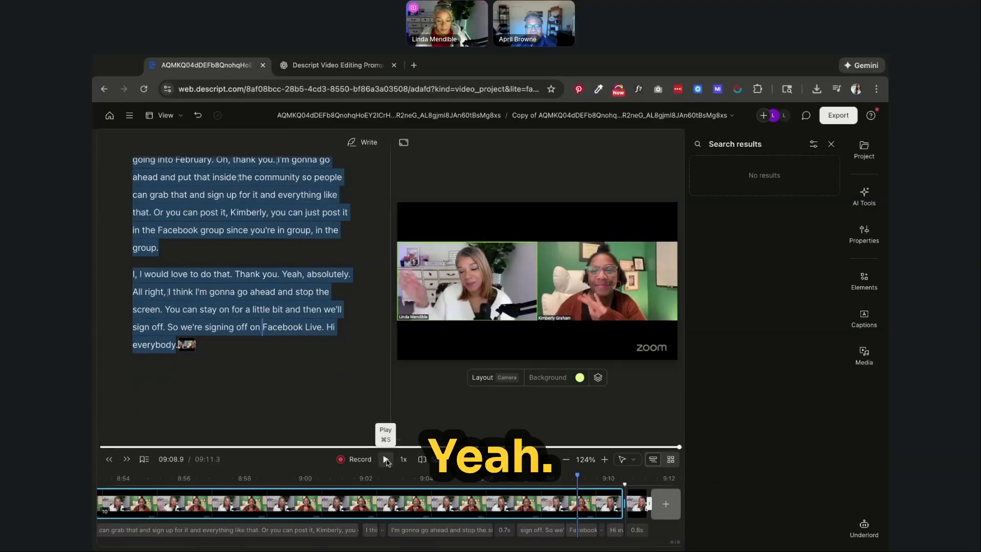
pyautogui.click(386, 460)
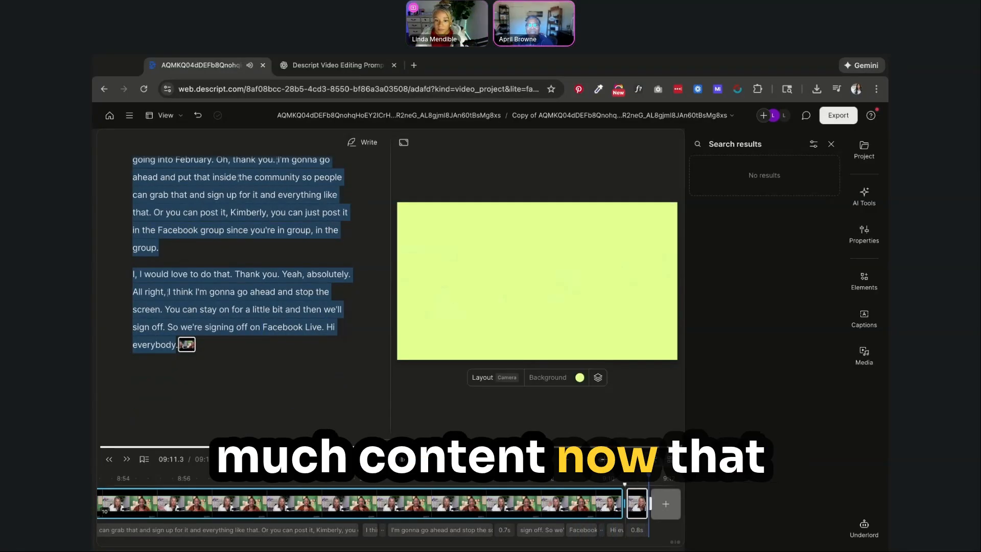
pyautogui.click(387, 459)
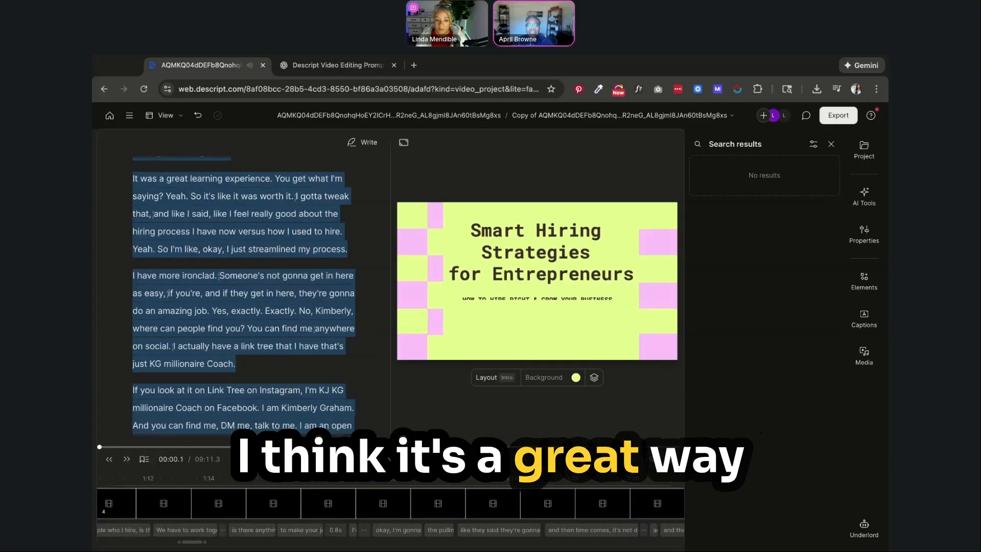
pyautogui.click(386, 459)
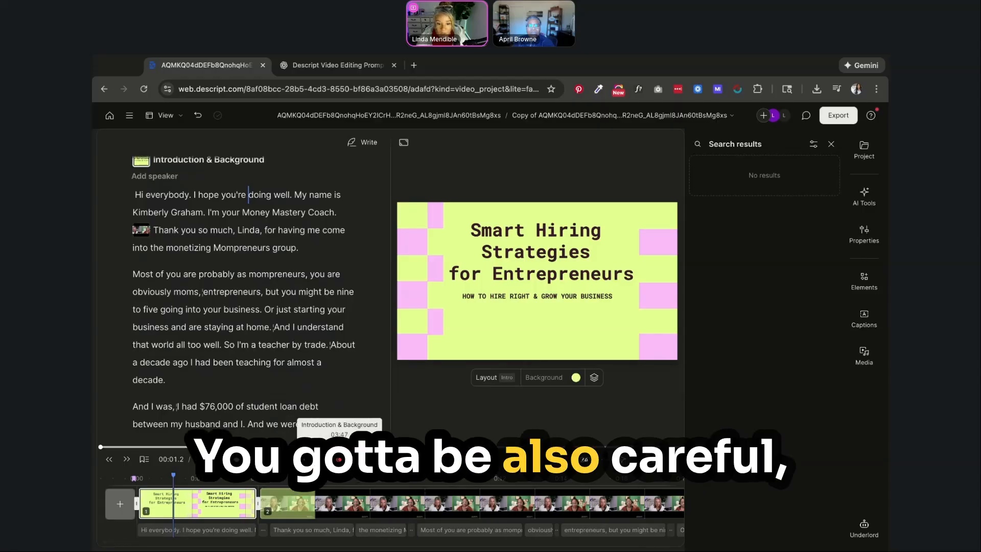
pyautogui.click(210, 447)
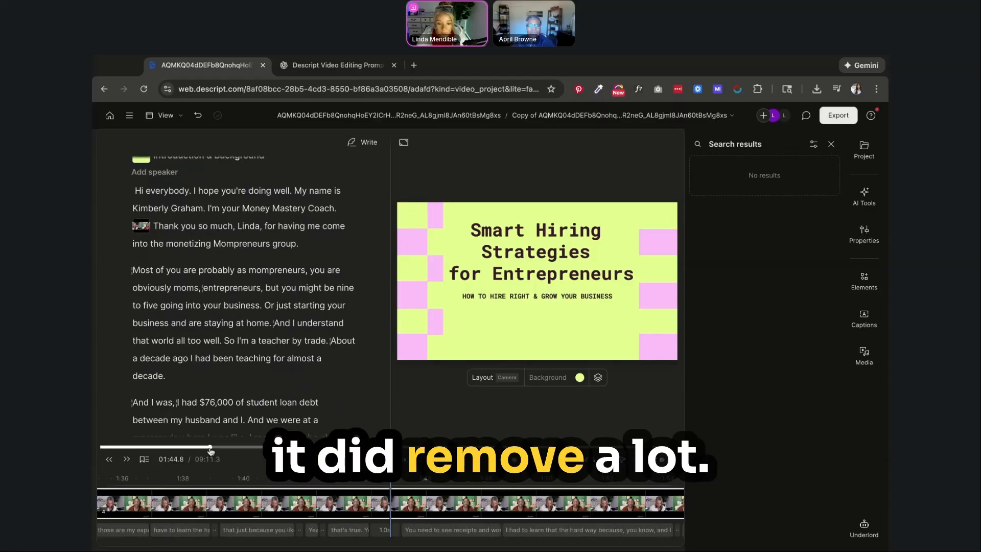
pyautogui.click(233, 447)
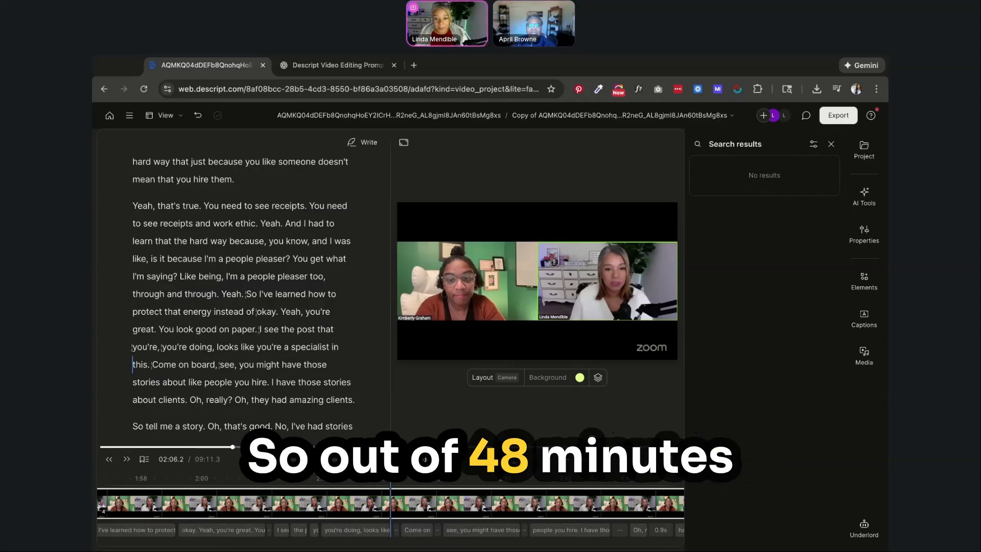
# Read back through the Underlord conversation for its explanation of the shortened video and how to restore the full content
pyautogui.click(864, 528)
pyautogui.scroll(6, 752, 377)
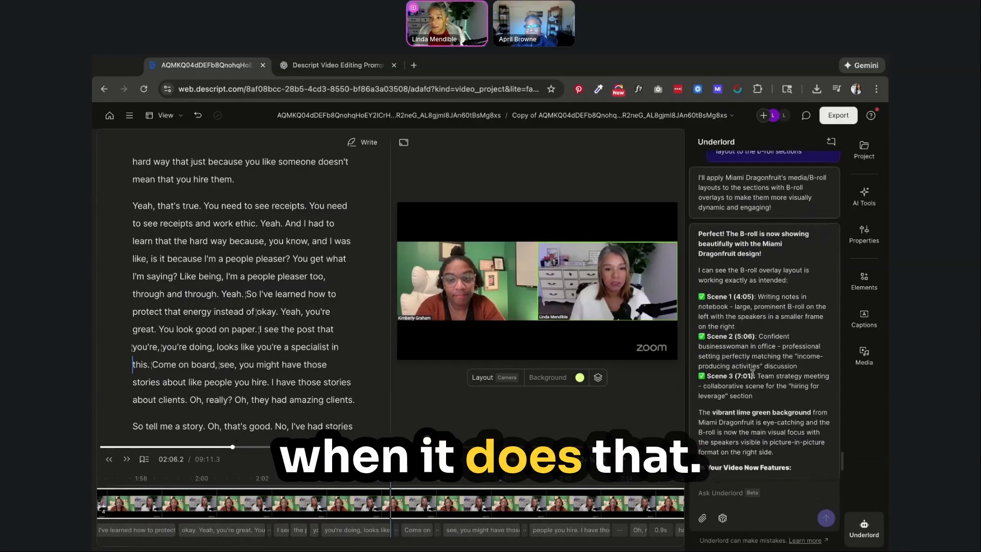
pyautogui.scroll(3, 752, 377)
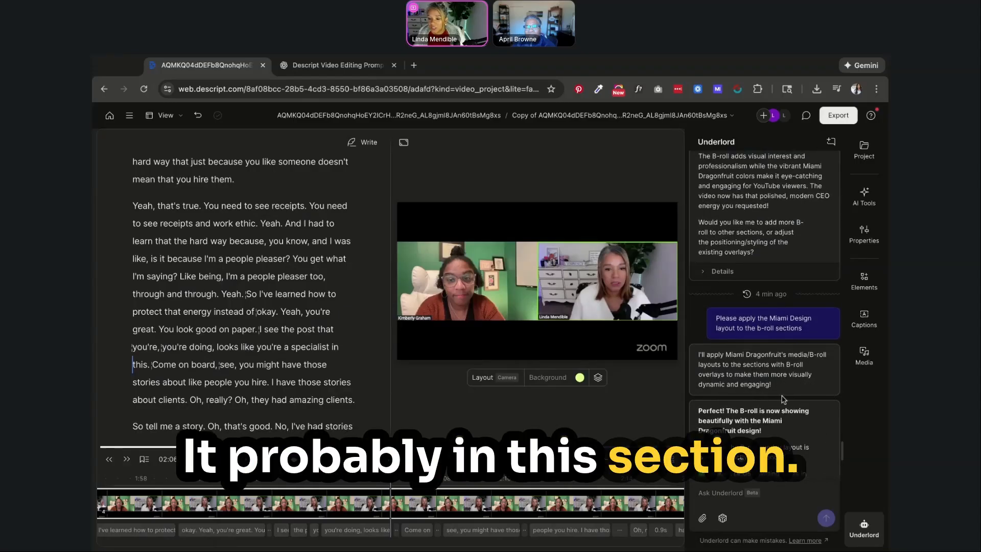
pyautogui.scroll(-15, 784, 400)
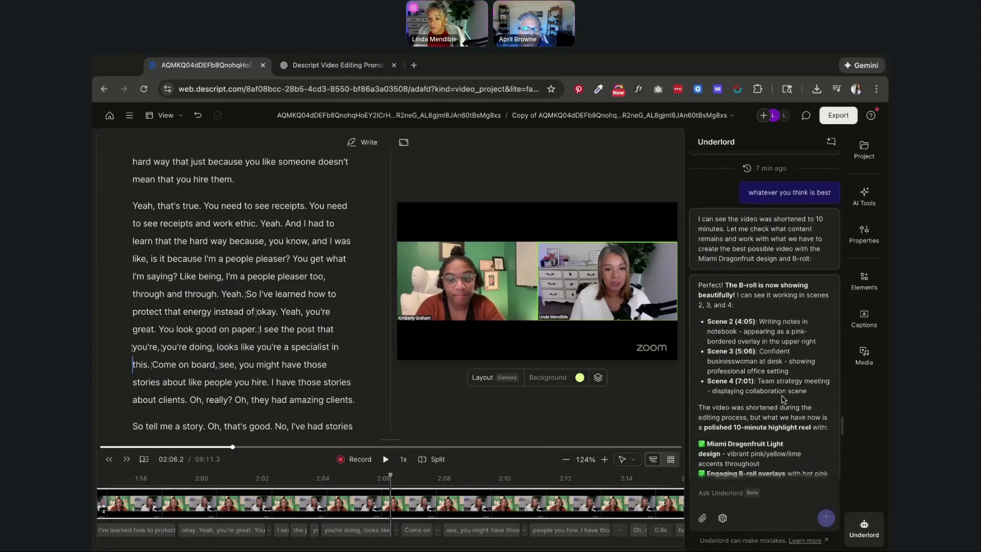
pyautogui.scroll(-1, 712, 407)
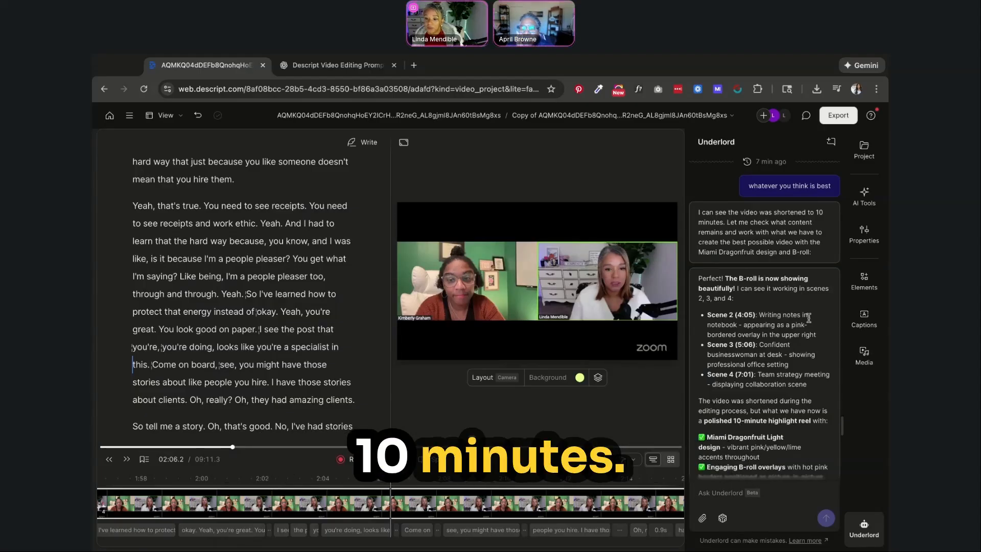
pyautogui.scroll(2, 751, 437)
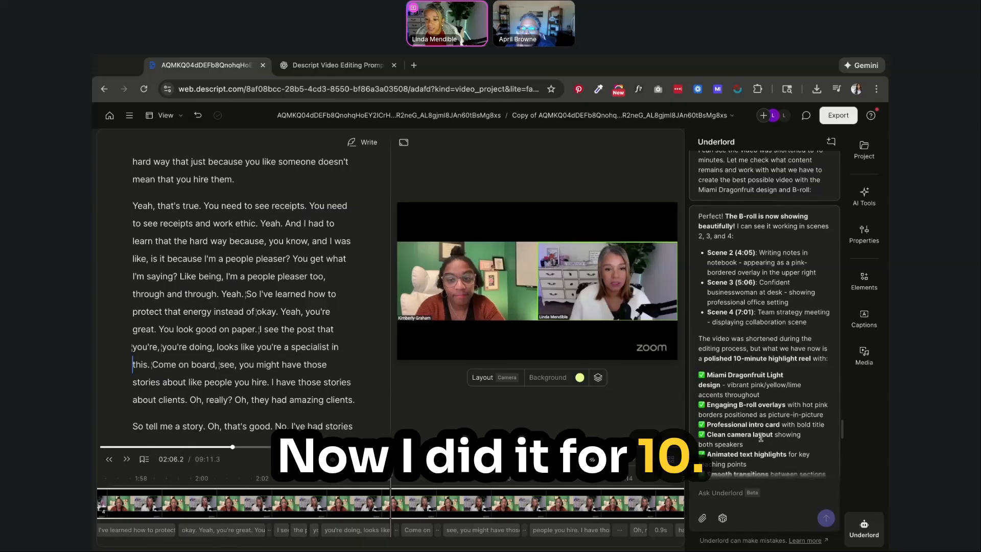
pyautogui.scroll(3, 761, 437)
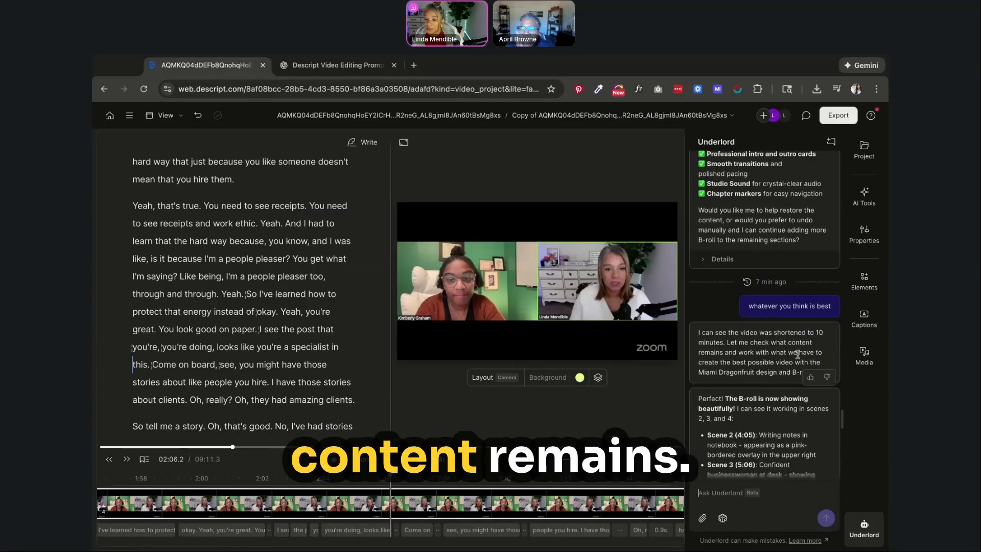
pyautogui.scroll(5, 751, 368)
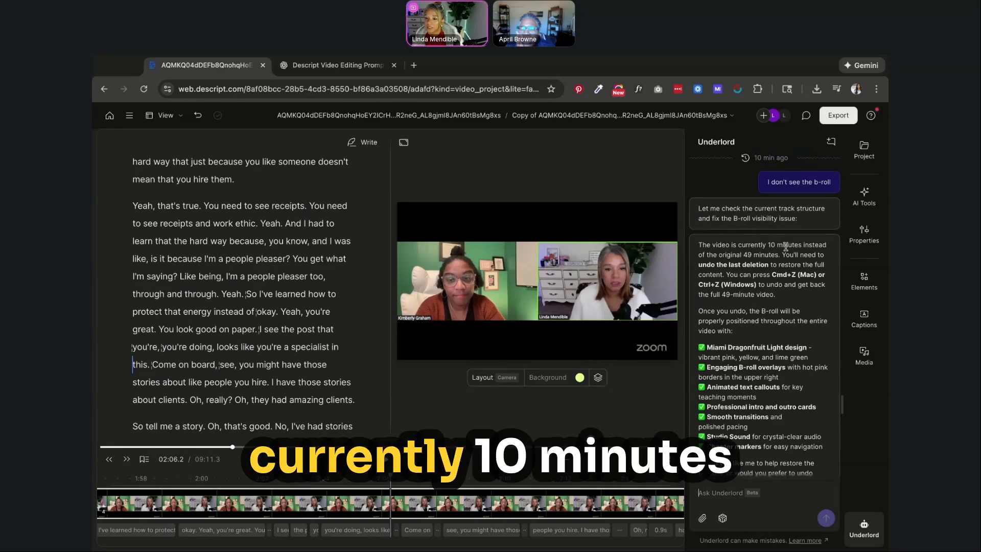
pyautogui.scroll(1, 792, 249)
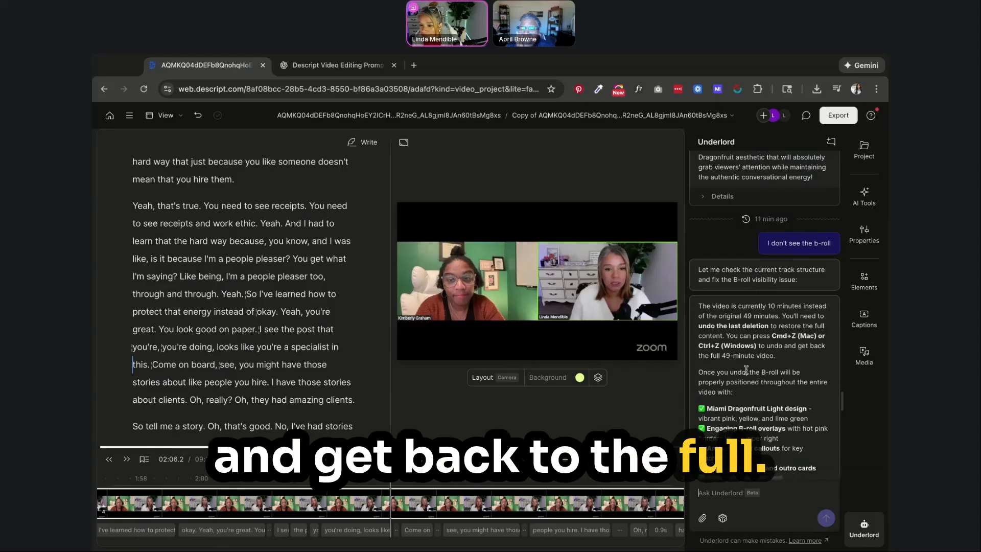
pyautogui.scroll(-1, 746, 369)
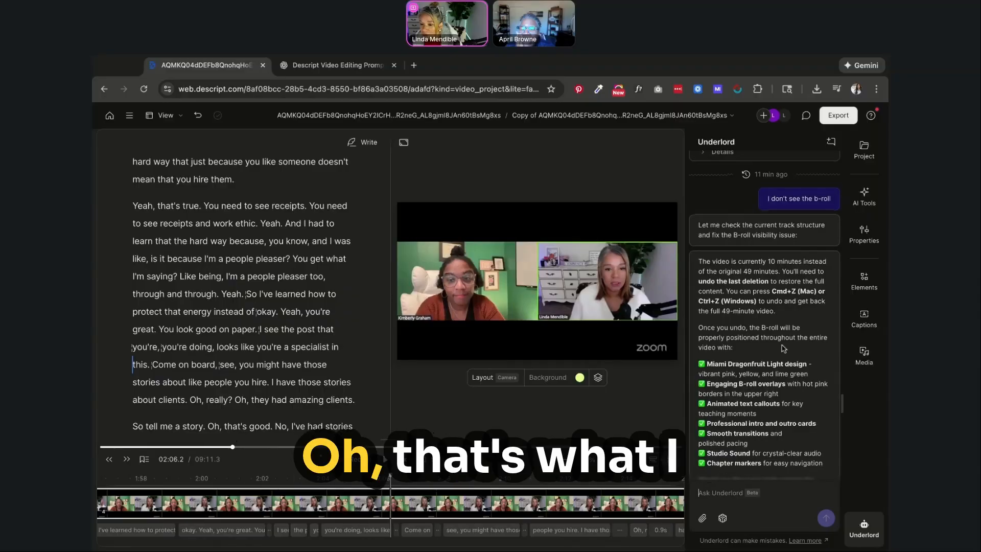
pyautogui.scroll(-2, 783, 348)
pyautogui.scroll(4, 781, 348)
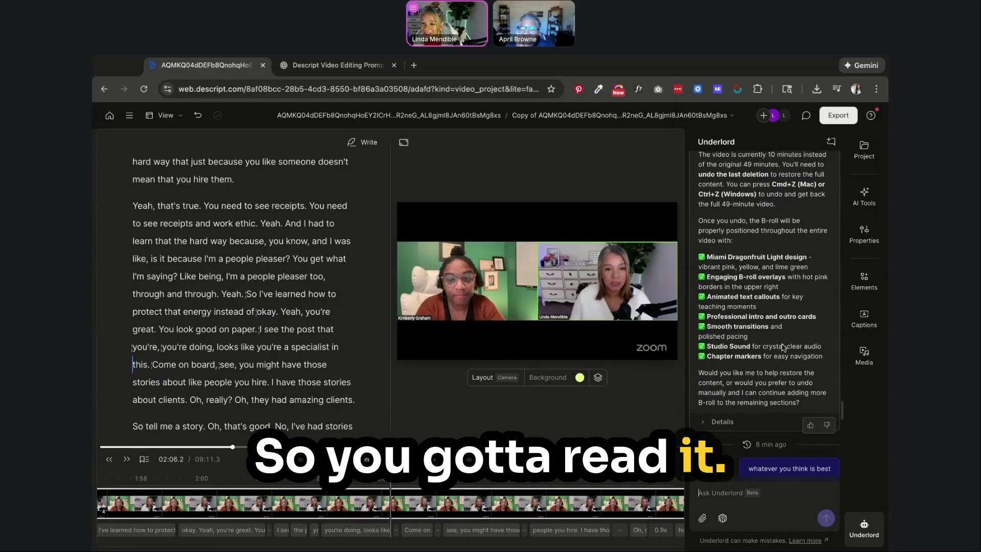
pyautogui.scroll(-5, 759, 314)
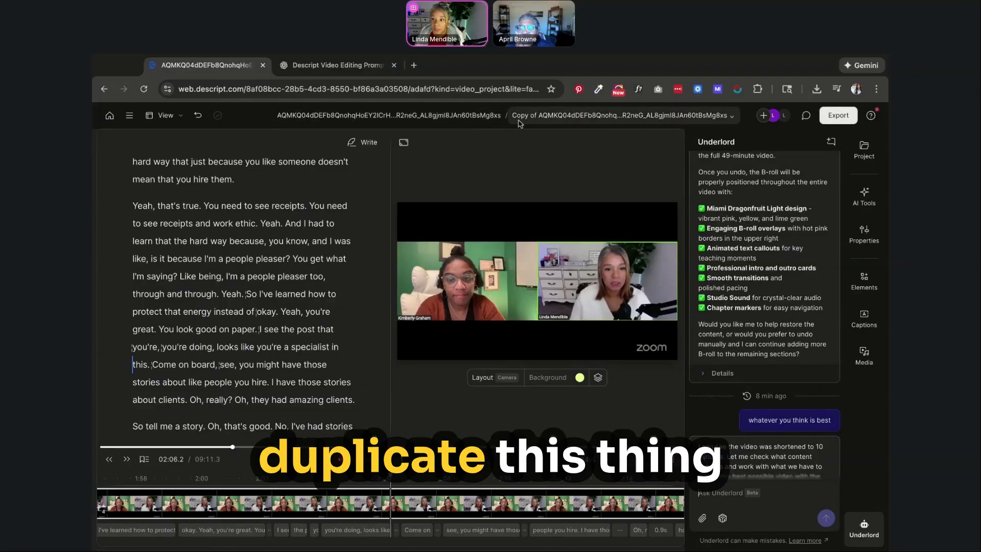
# Duplicate the copied composition that is currently open
pyautogui.click(733, 119)
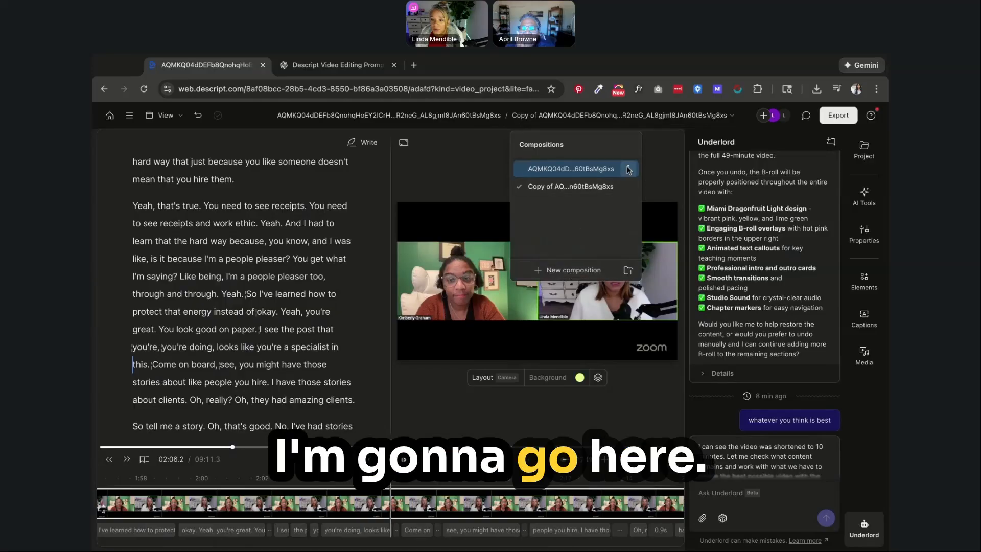
pyautogui.click(629, 169)
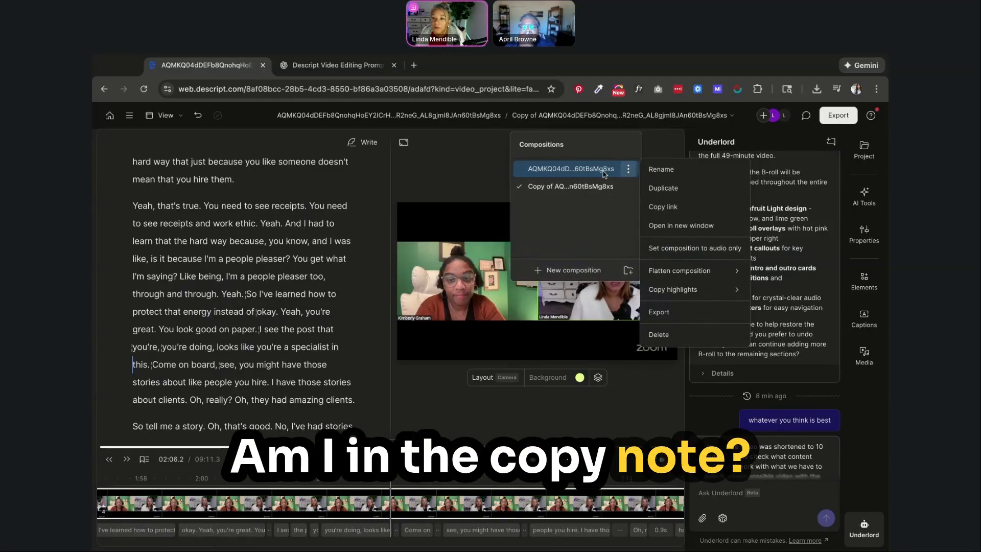
pyautogui.click(628, 187)
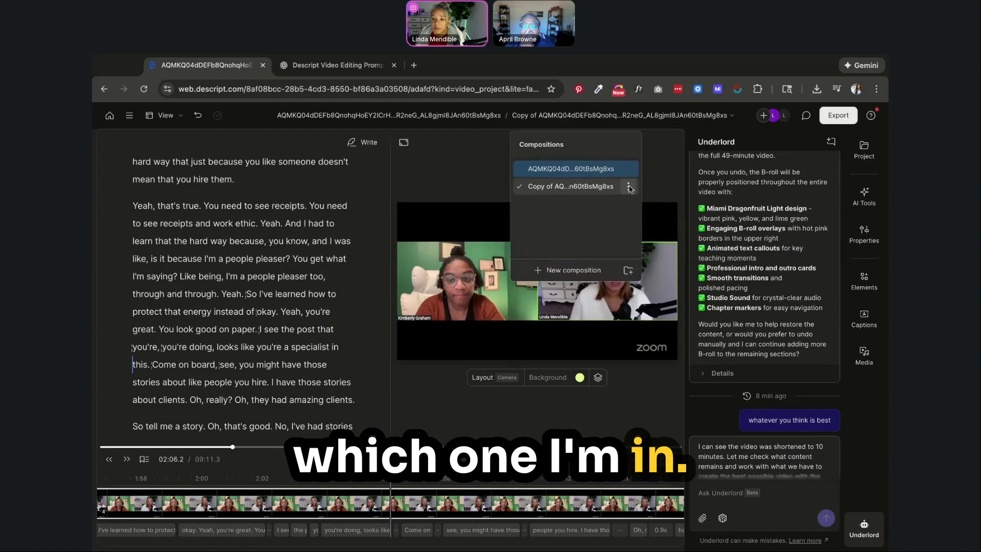
pyautogui.click(629, 187)
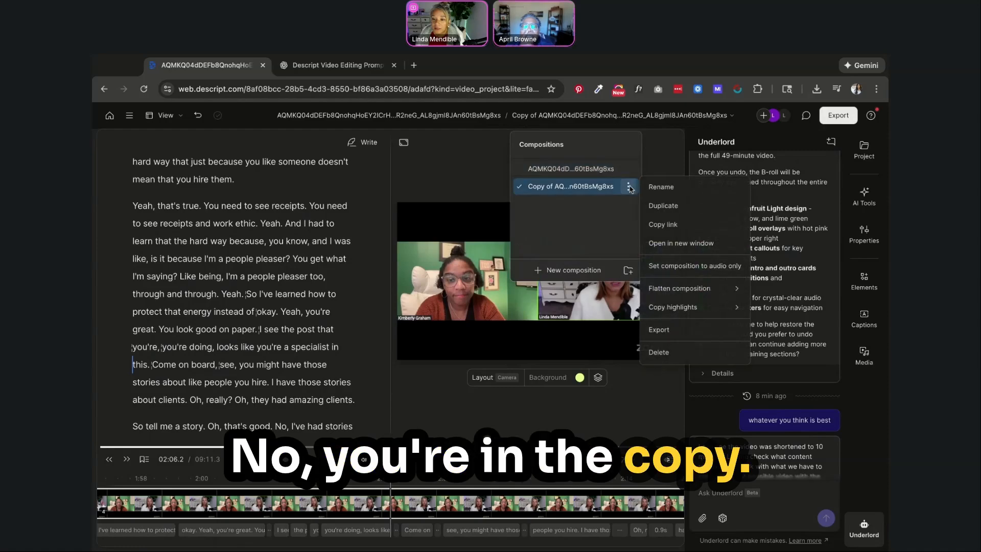
pyautogui.click(663, 206)
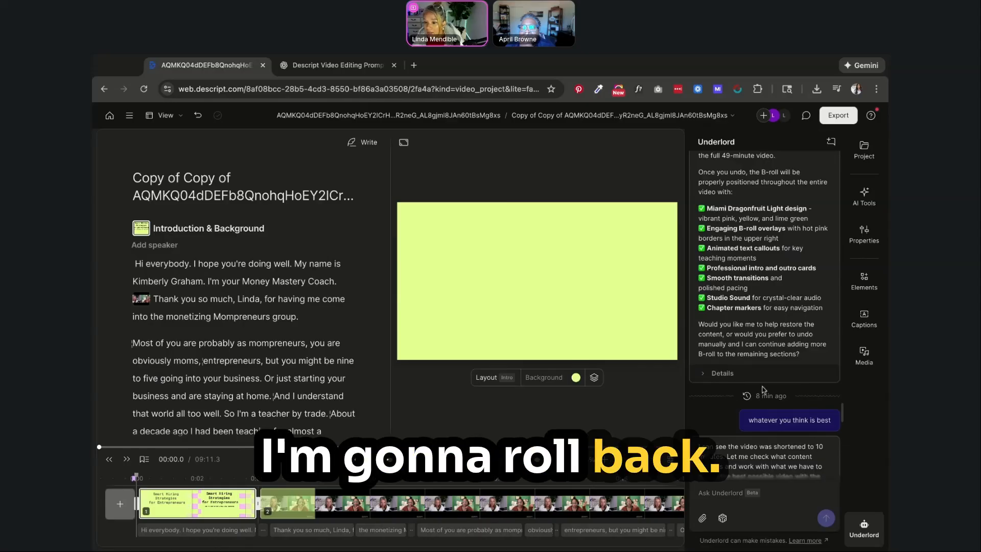
# Roll the project back in the Underlord chat to the checkpoint just before the "I don't see the b-roll" prompt
pyautogui.scroll(5, 764, 389)
pyautogui.scroll(4, 762, 387)
pyautogui.scroll(-4, 762, 388)
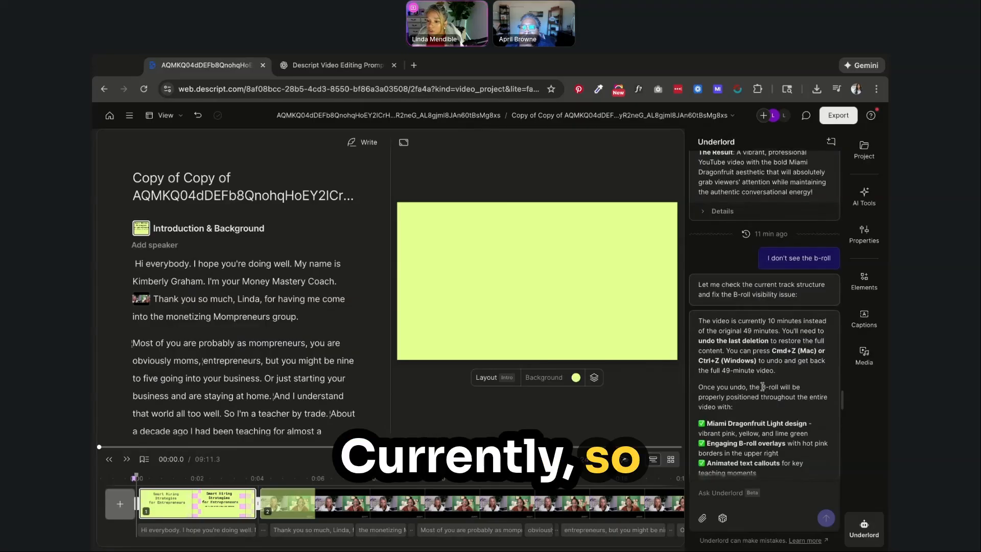
pyautogui.scroll(-6, 762, 387)
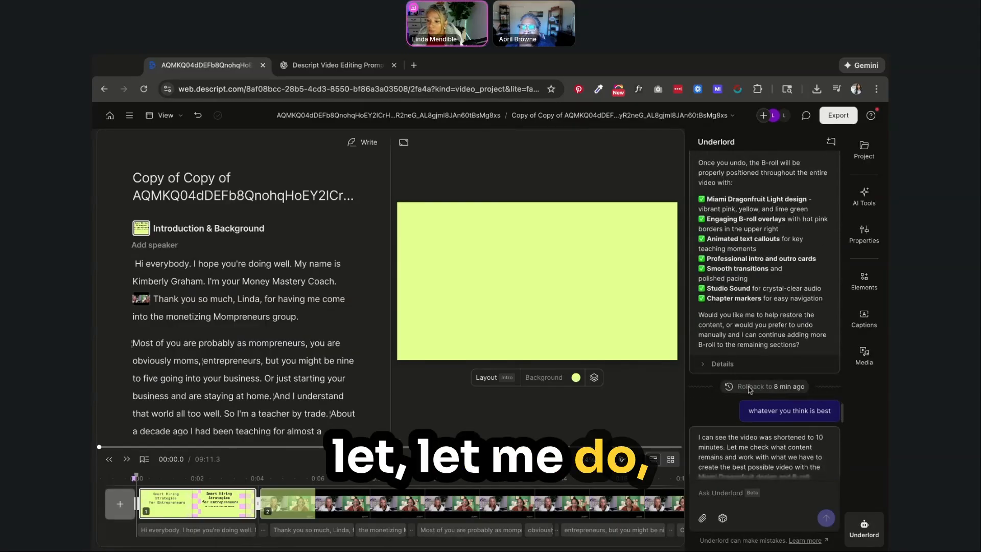
pyautogui.scroll(5, 748, 388)
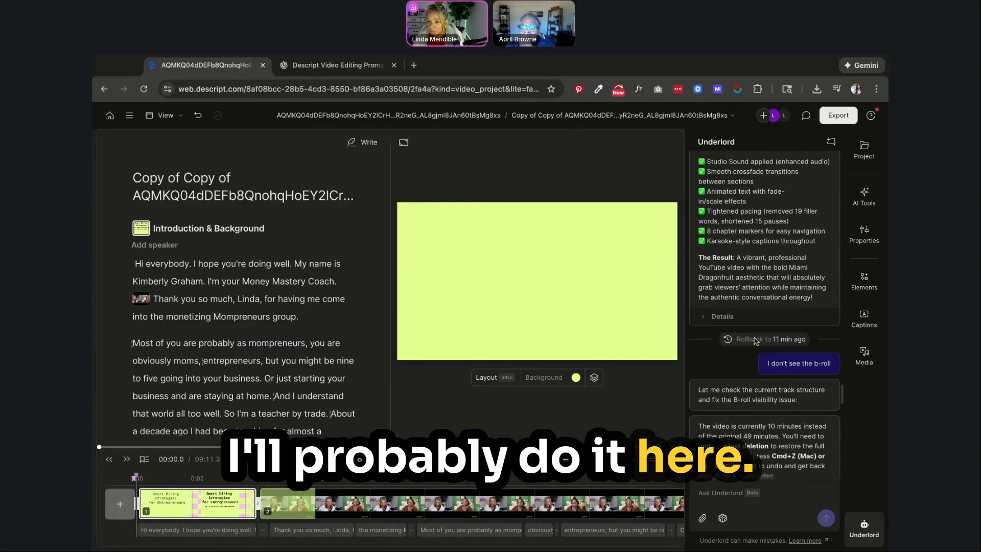
pyautogui.click(755, 339)
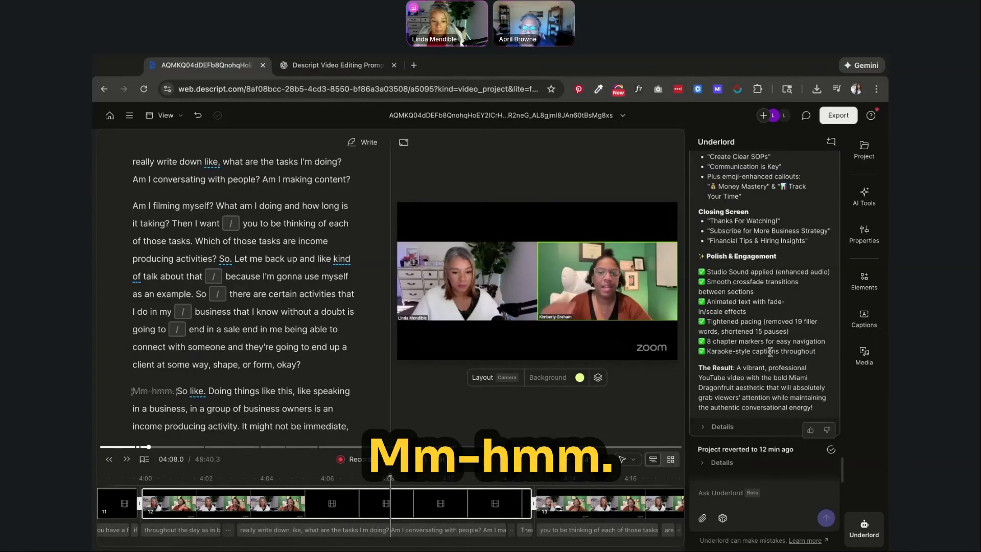
# Look through the rolled-back project's timeline to check its scenes and footage
pyautogui.hscroll(18, 379, 510)
pyautogui.hscroll(18, 379, 510)
pyautogui.hscroll(17, 386, 510)
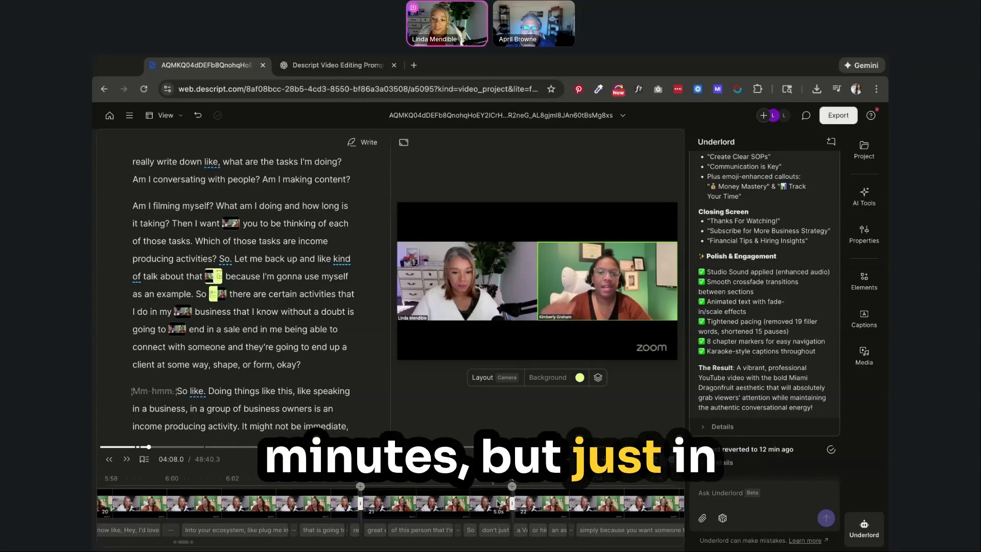
pyautogui.hscroll(5, 498, 505)
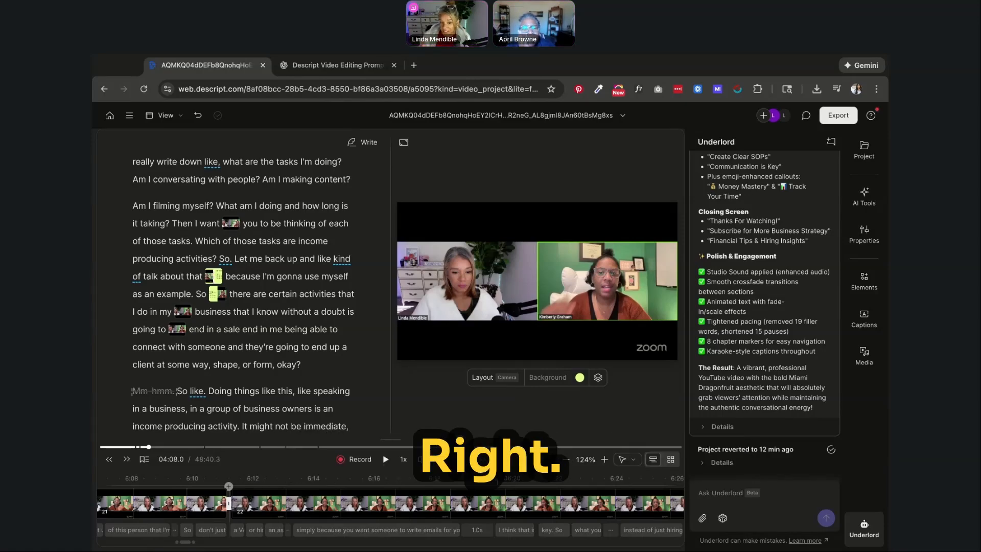
pyautogui.hscroll(1, 497, 504)
pyautogui.hscroll(3, 497, 504)
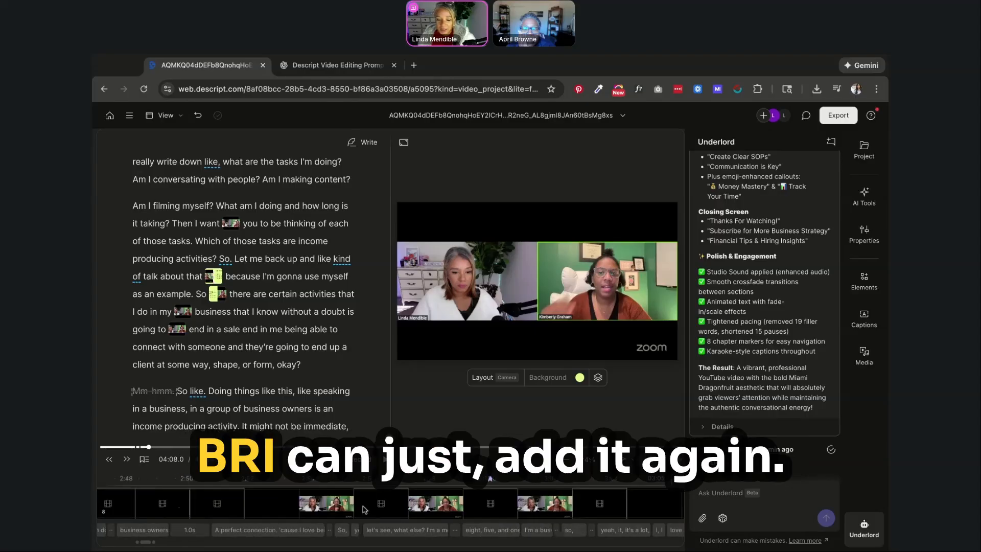
pyautogui.hscroll(-1, 363, 510)
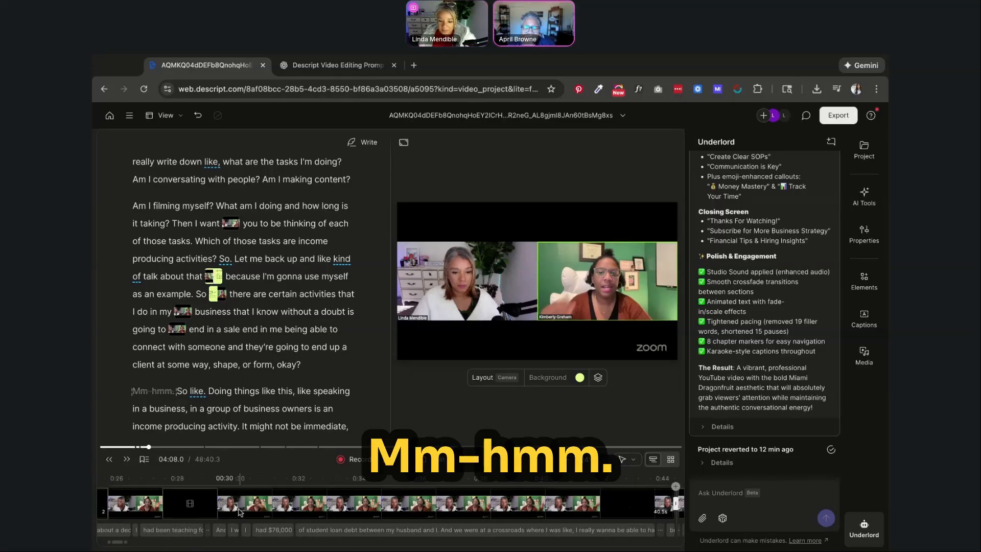
# Go to the footage around 0:30, return to the intro title scene and move the playhead to its start
pyautogui.click(257, 507)
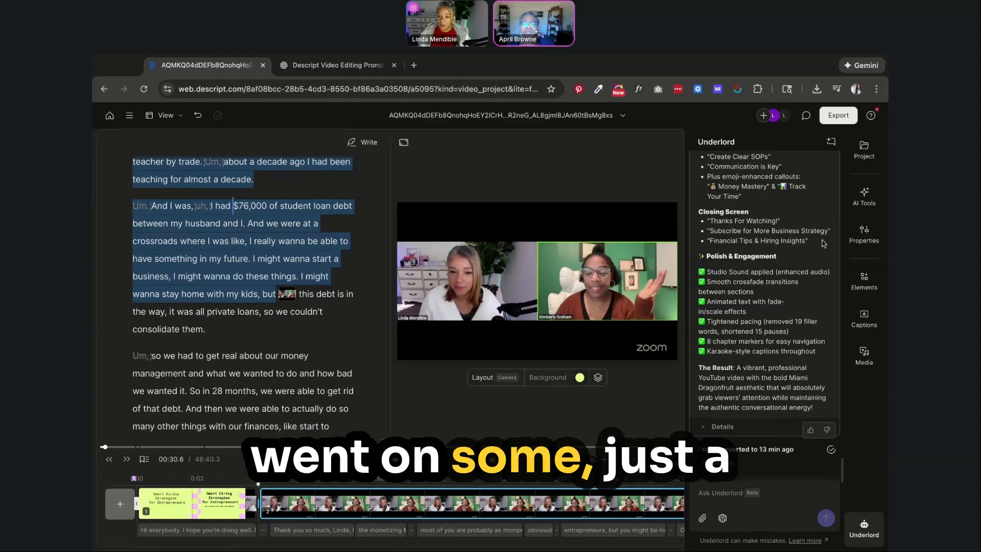
pyautogui.click(163, 506)
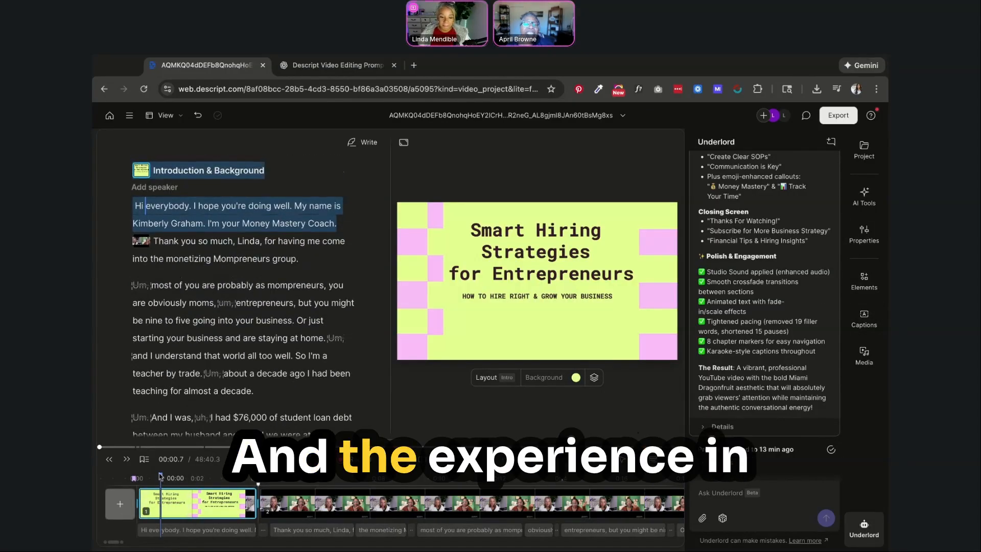
pyautogui.moveTo(161, 477); pyautogui.dragTo(141, 477)
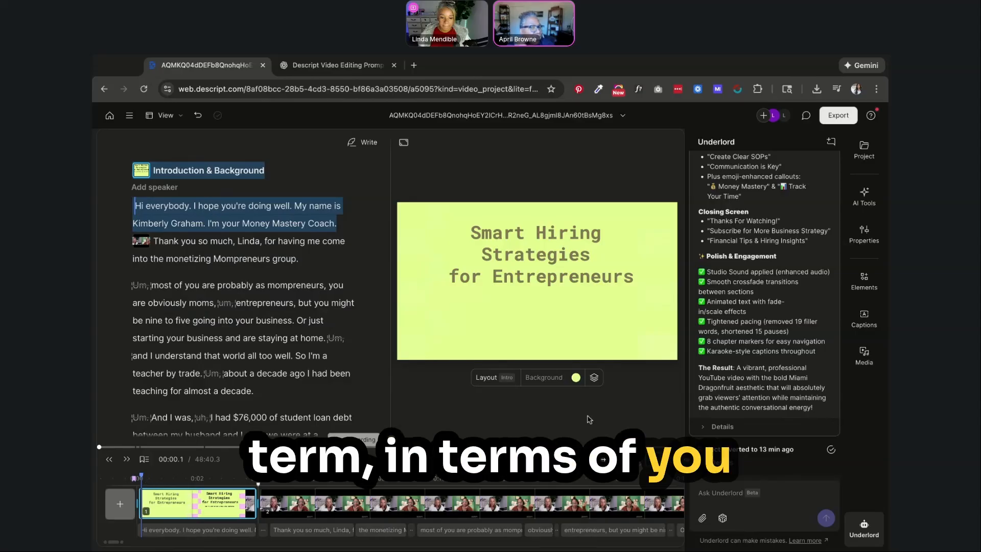